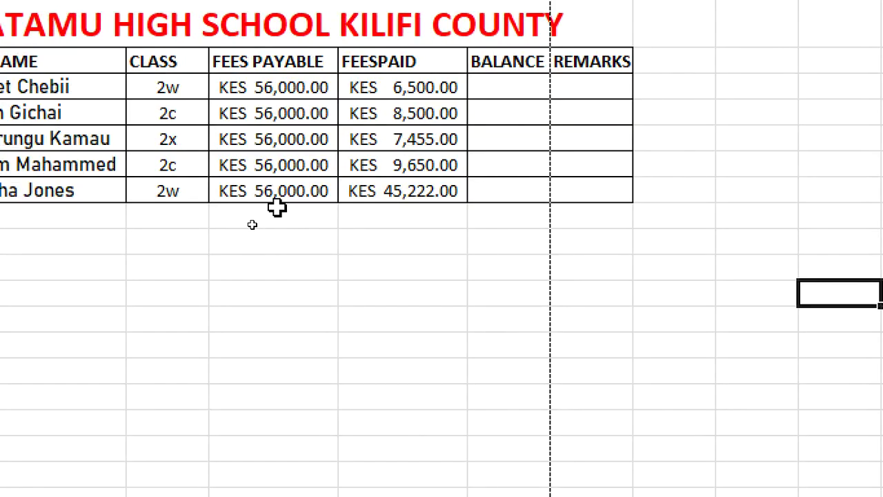
- Enter the label TOTAL in C8 below the class column and apply all borders to C8:E8
left_click(236, 218)
left_click(158, 224)
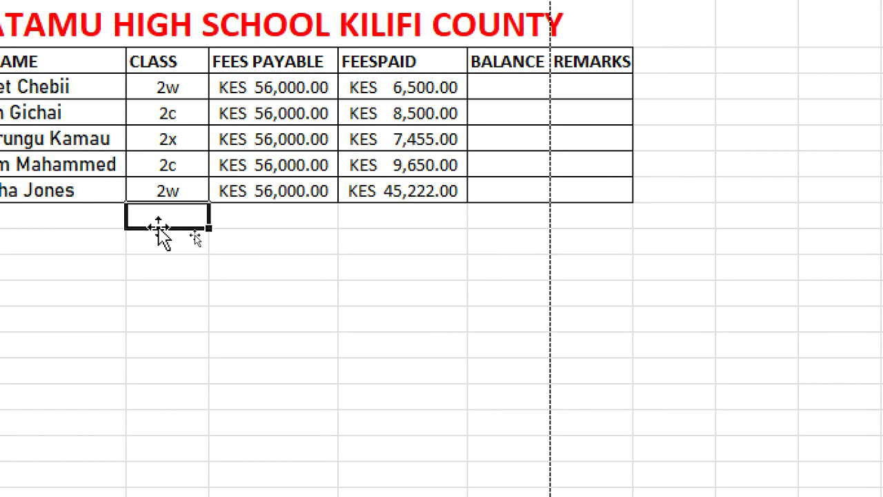
type("total")
key("BackSpace")
key("BackSpace")
key("BackSpace")
key("BackSpace")
key("BackSpace")
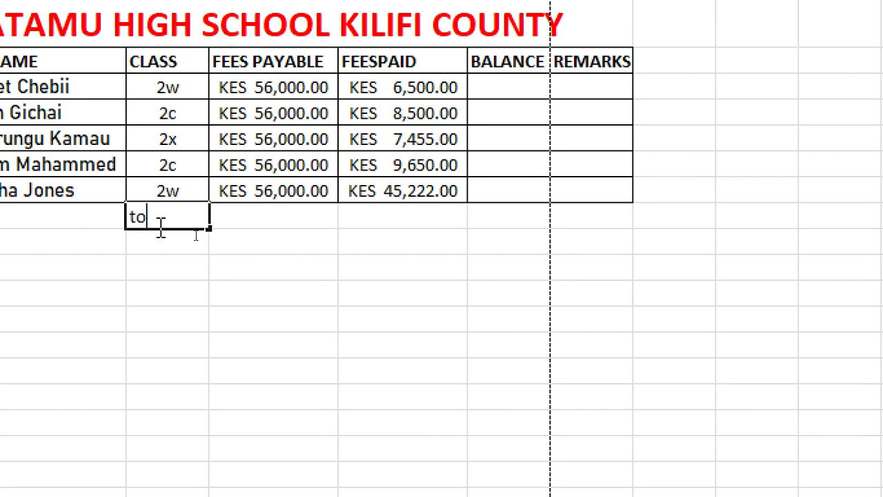
type("TOTAL")
left_click(231, 225)
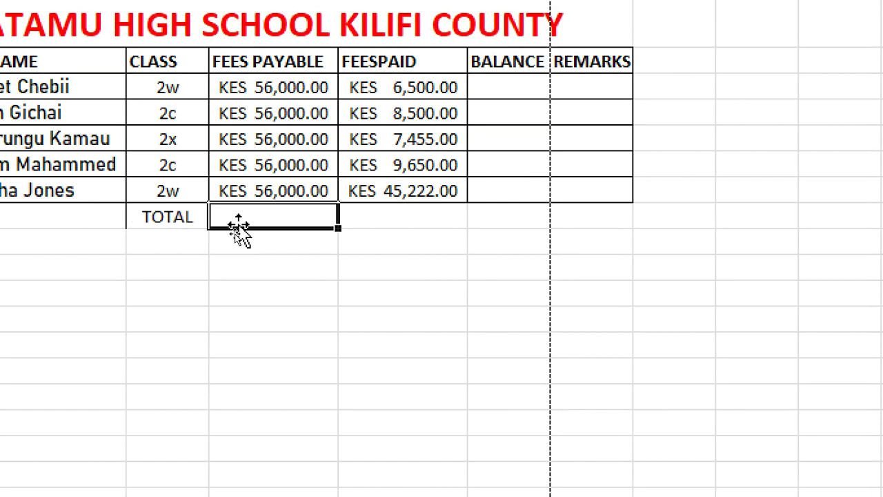
left_click_drag(136, 218, 395, 220)
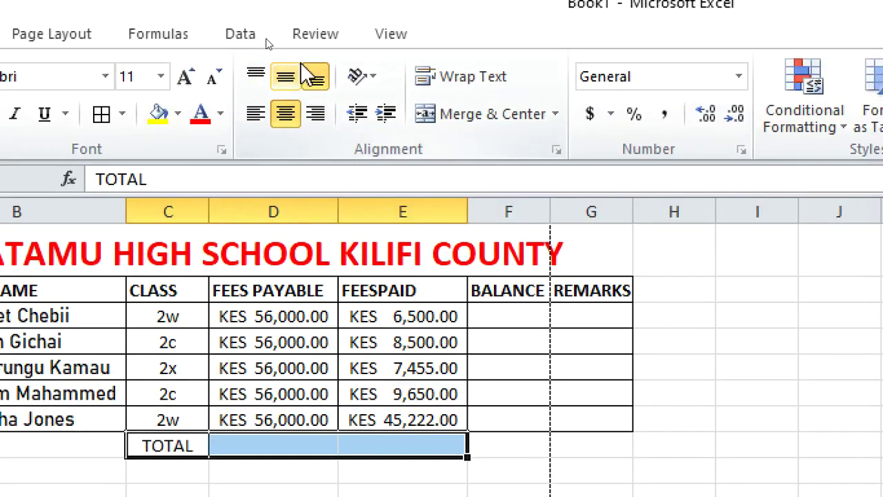
left_click(103, 118)
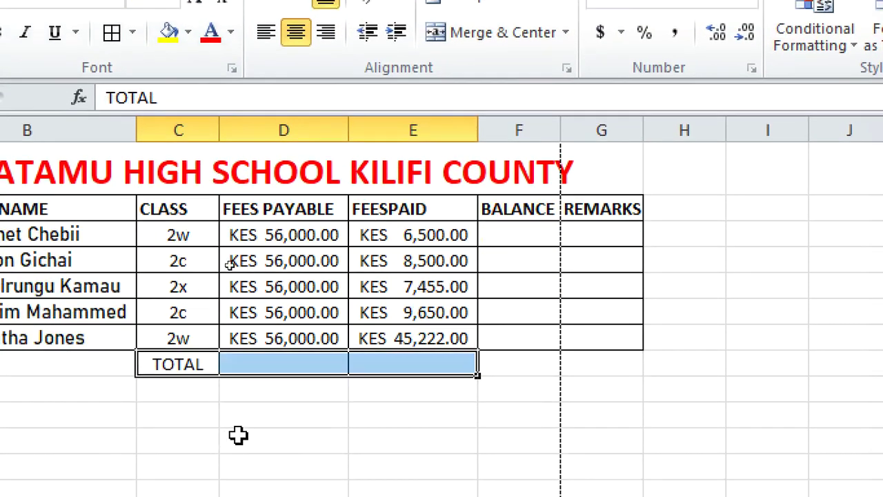
- Total the fees payable column in D8 with the formula =SUM(D3:D7)
left_click(264, 365)
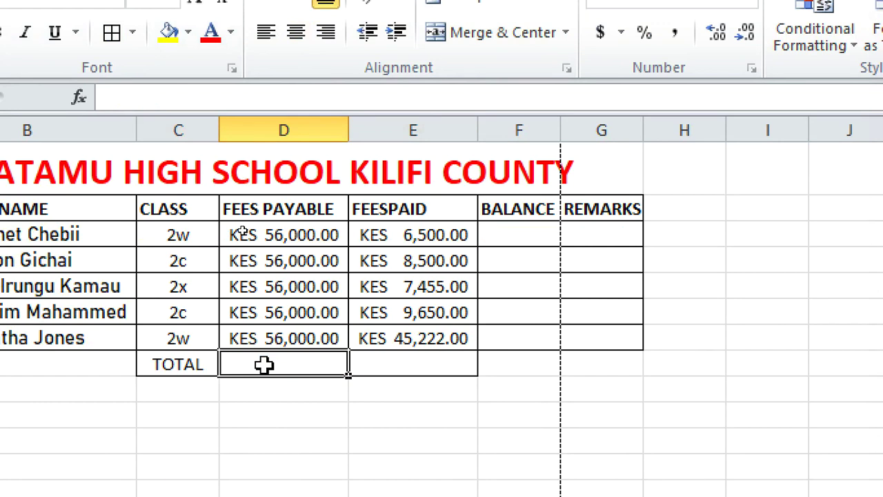
type("=")
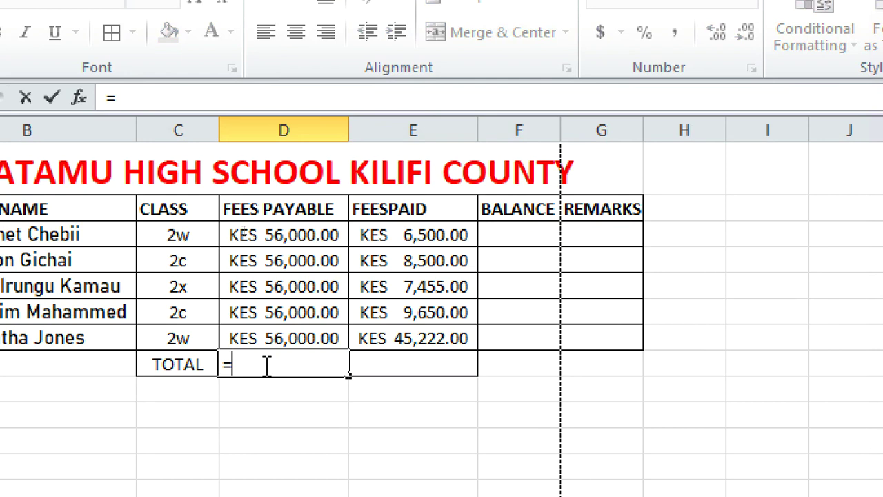
type("SUM")
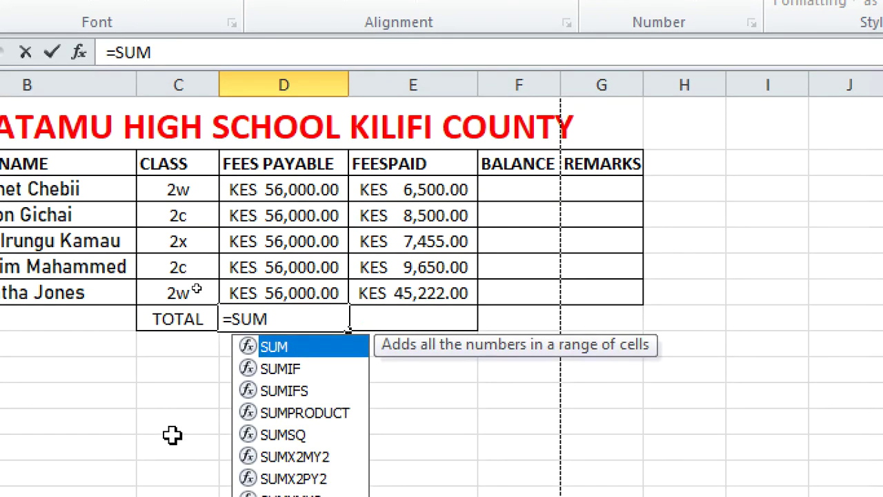
type("(")
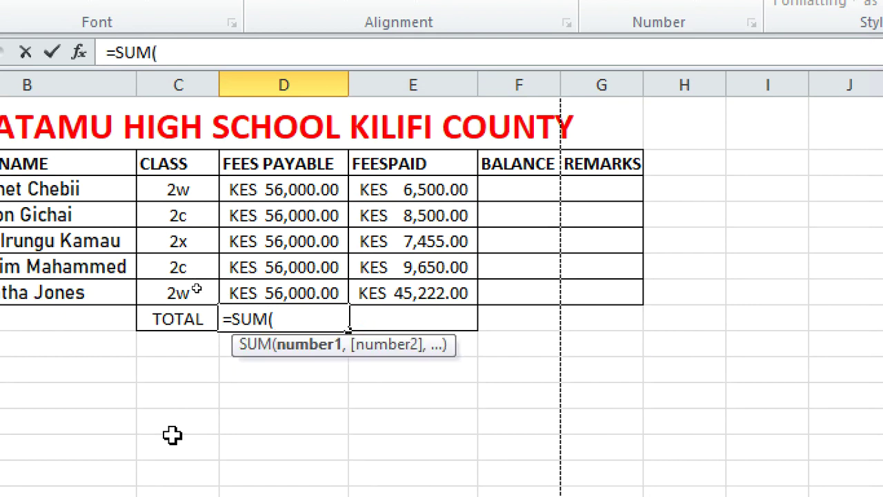
left_click(242, 190)
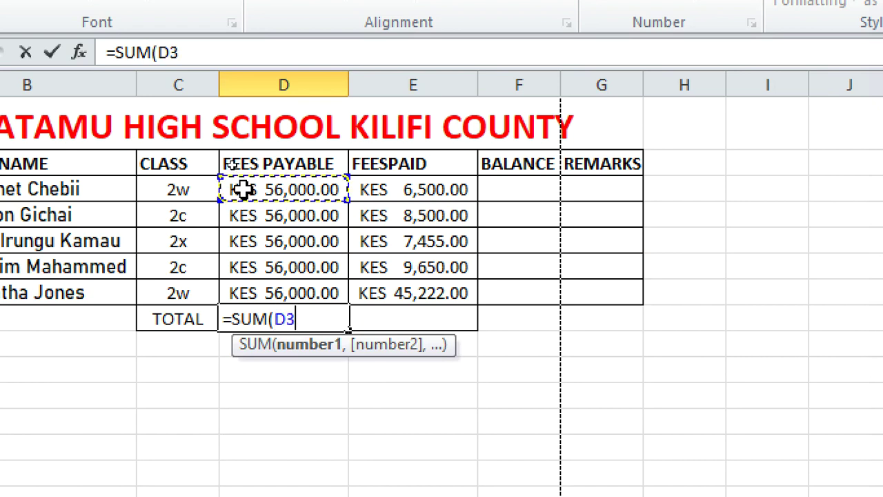
type(":")
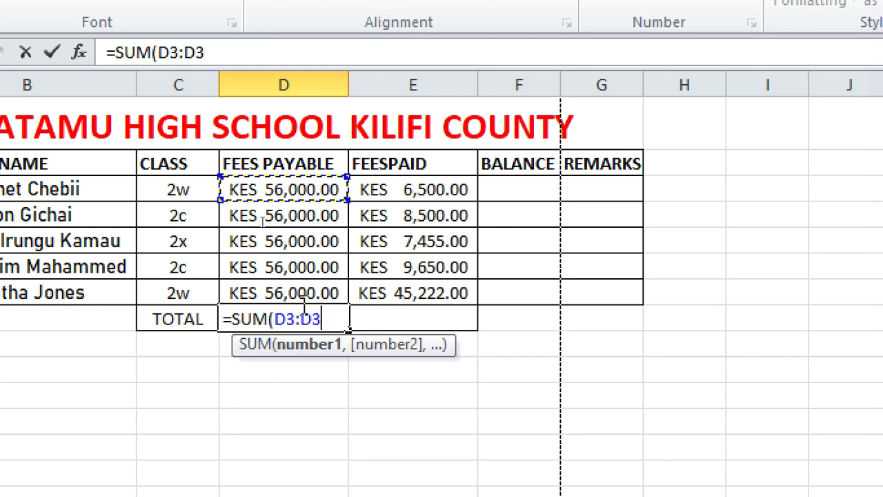
left_click(306, 285)
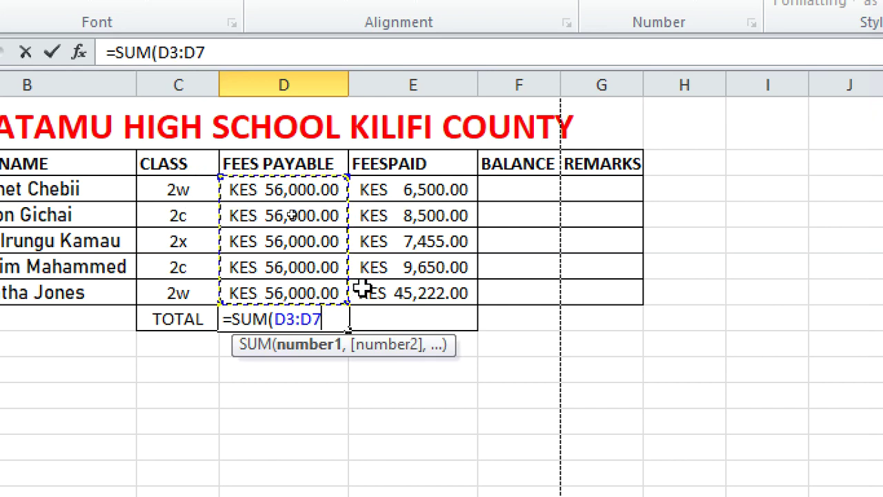
type(")")
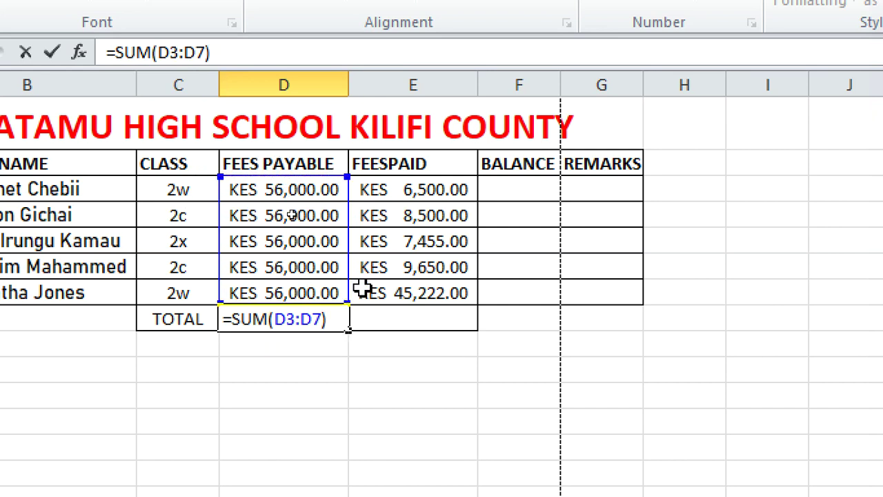
key("Return")
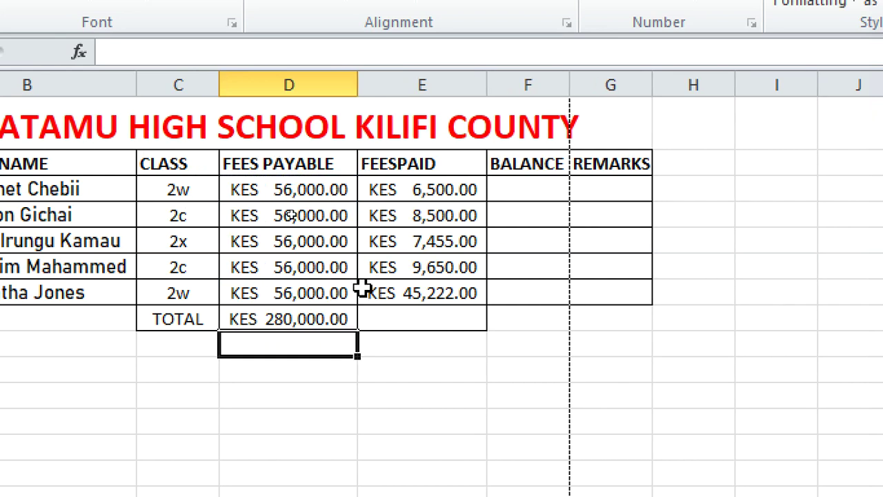
- Examine the fees payable total's formula, then inspect the contents and cell references of individual fees paid, admission number and student name cells
left_click(298, 319)
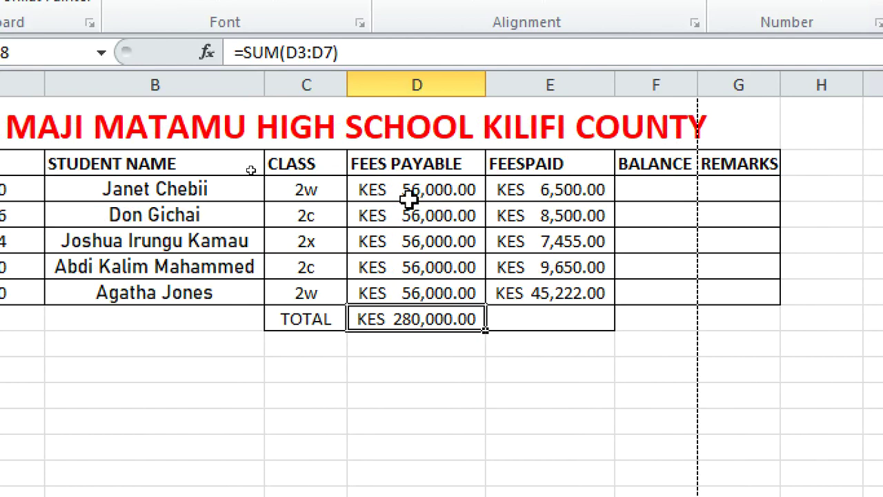
left_click(564, 191)
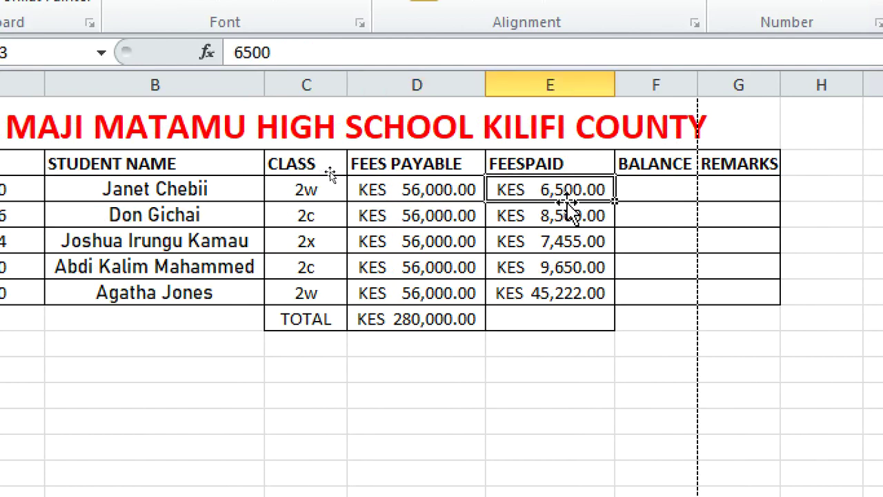
left_click_drag(281, 55, 221, 59)
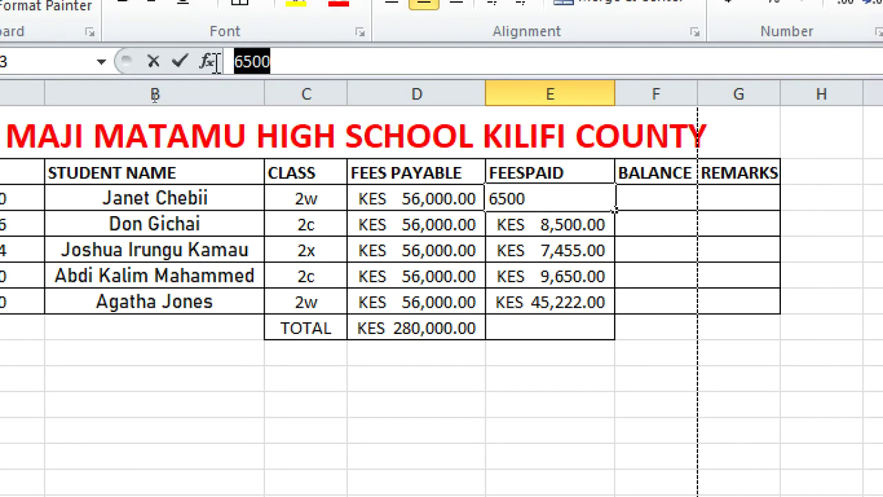
double_click(545, 198)
left_click(545, 243)
left_click(542, 200)
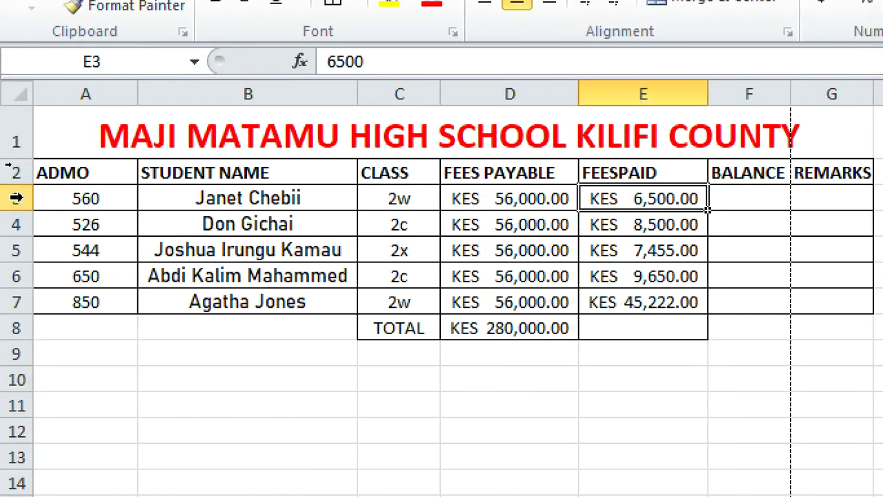
left_click(90, 63)
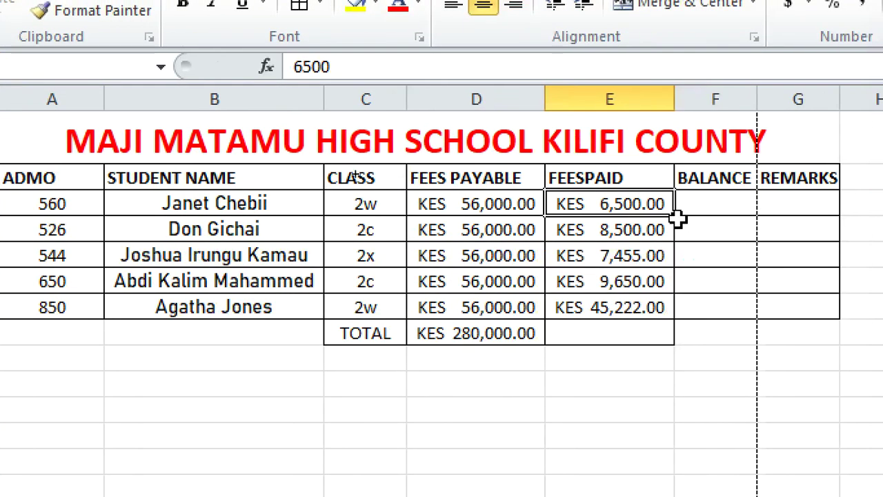
left_click(608, 233)
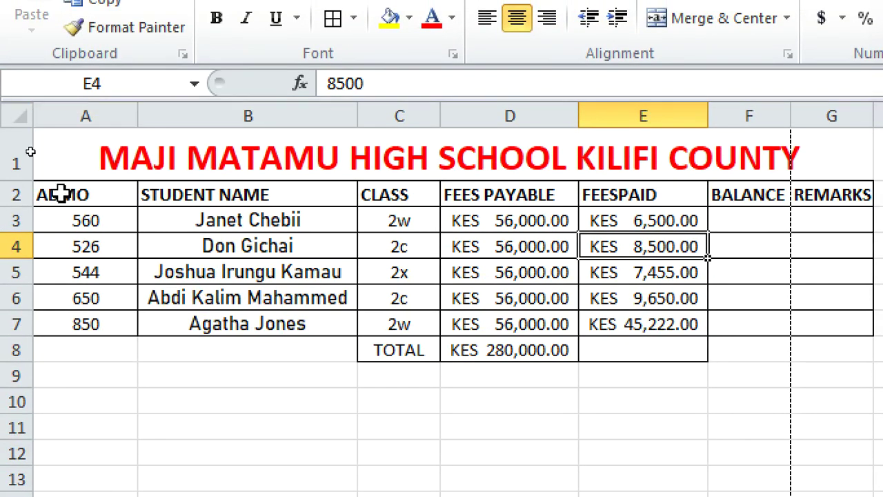
left_click(67, 226)
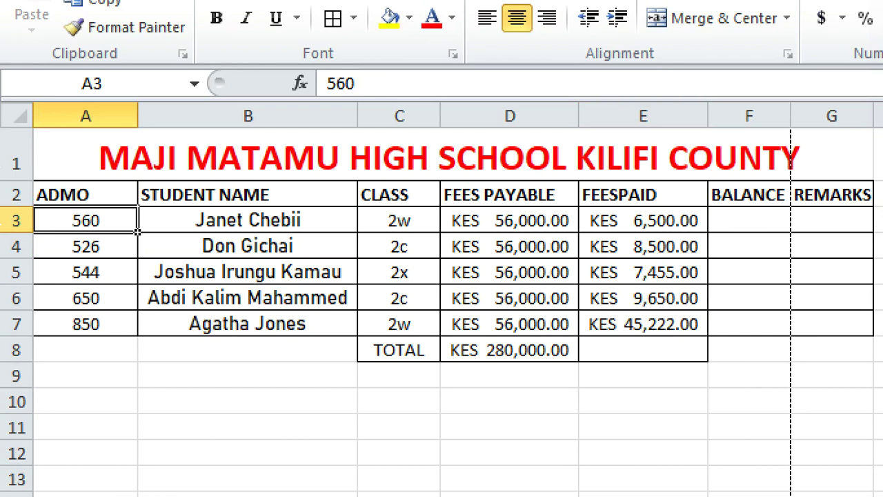
left_click(234, 250)
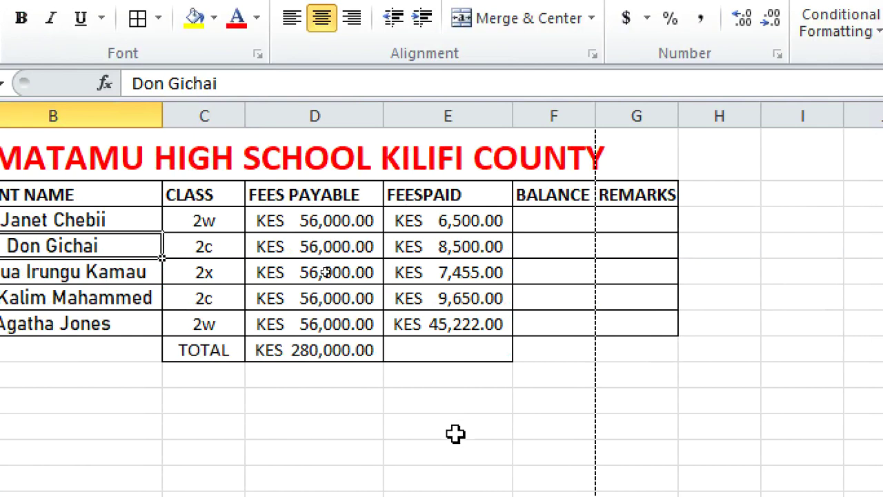
- Total the fees paid column in E8 with the formula =SUM(E3:E7)
left_click(412, 352)
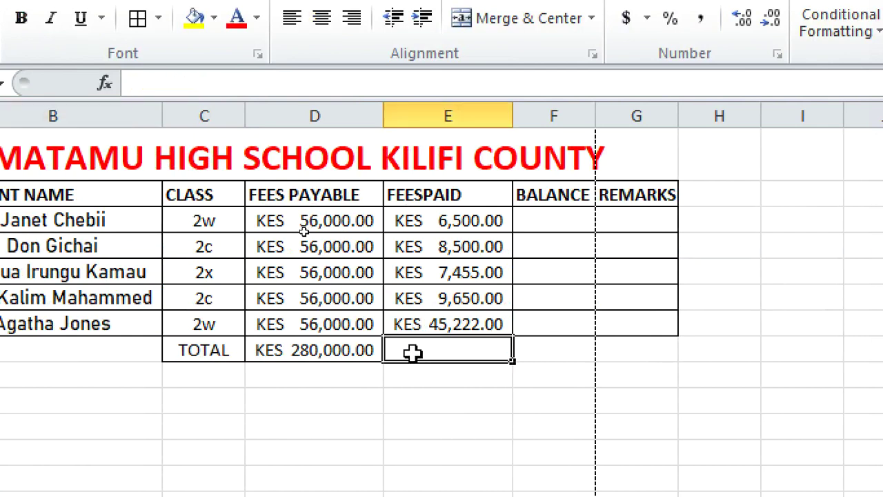
type("=SUM")
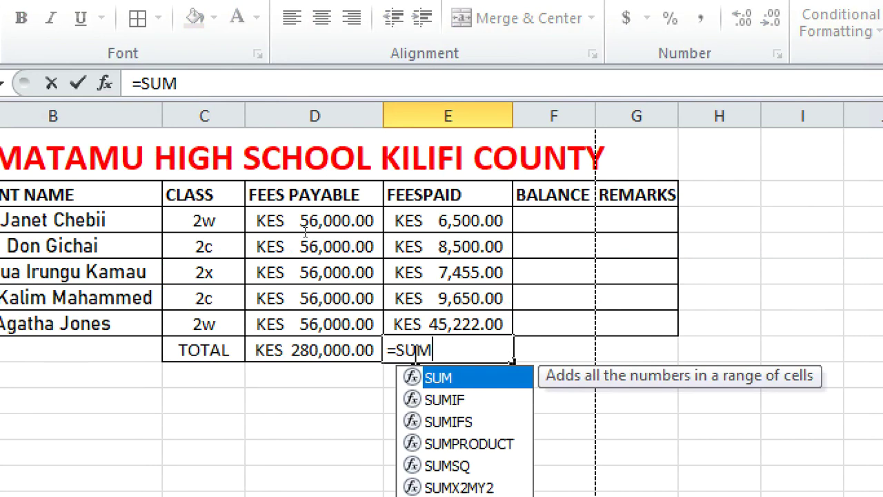
type("(")
left_click(416, 224)
left_click_drag(417, 231, 412, 311)
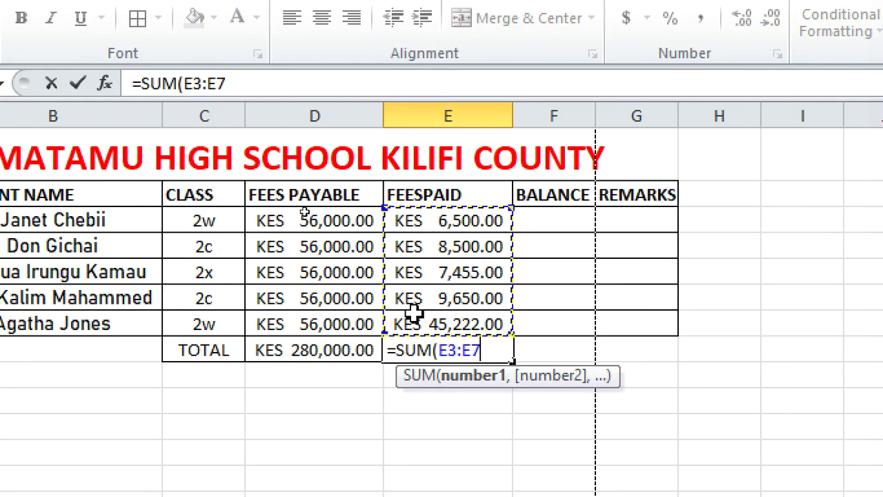
type(")")
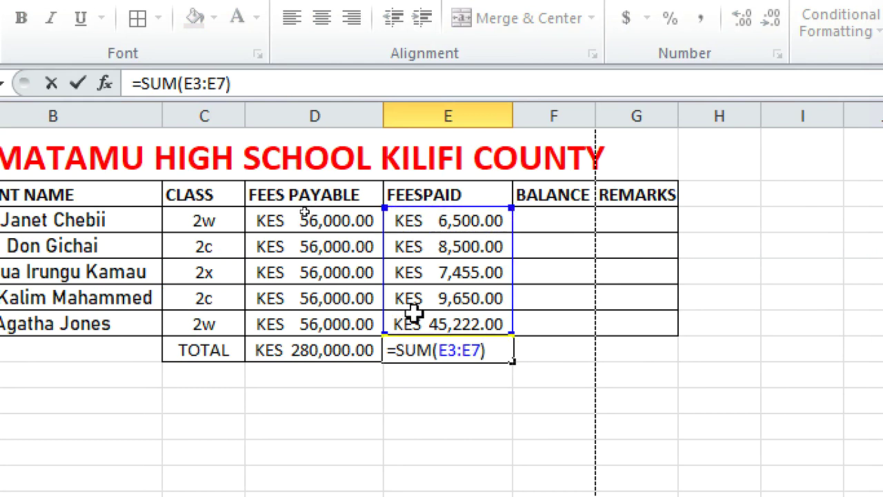
key("Return")
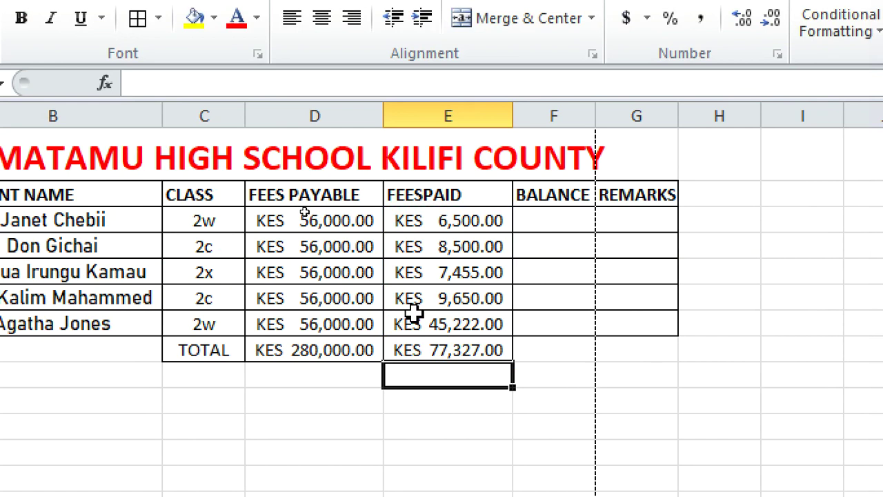
- Start a second table below the fees table by entering the heading ITEM in C11
left_click(309, 348)
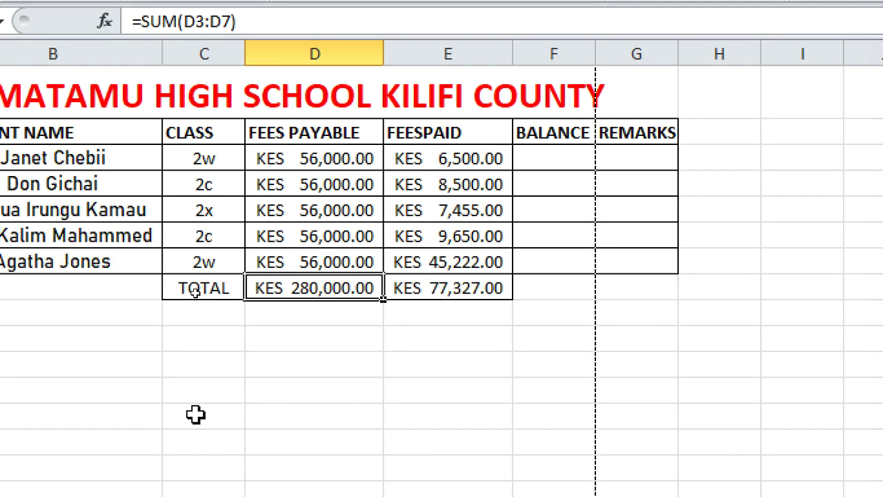
left_click(124, 376)
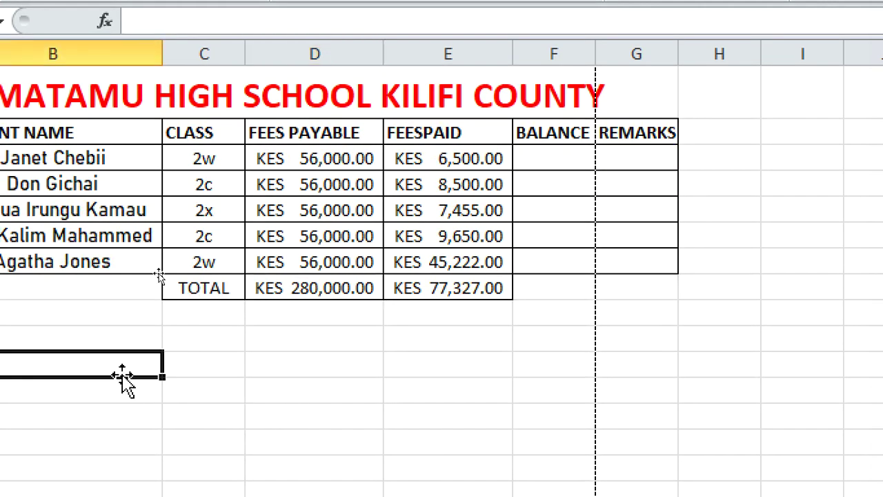
left_click(206, 369)
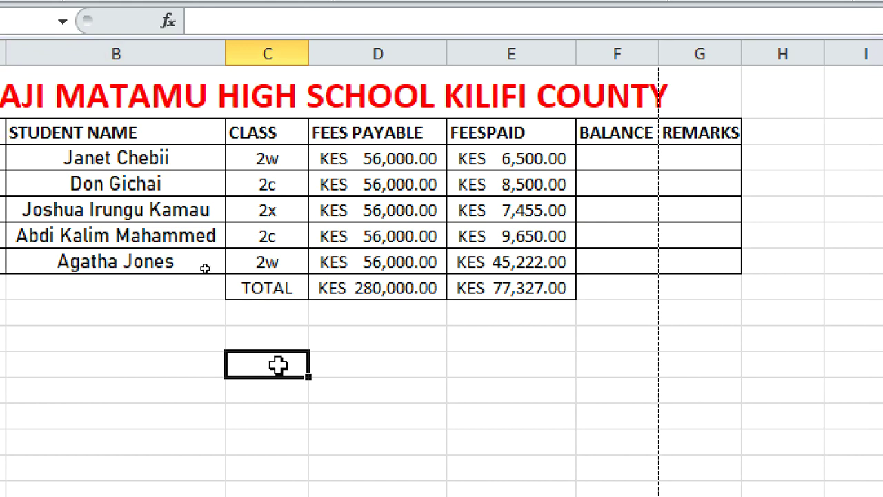
type("I")
type("TME")
key("BackSpace")
key("BackSpace")
key("BackSpace")
type("TEM")
key("BackSpace")
key("BackSpace")
key("BackSpace")
type("TME")
key("BackSpace")
key("BackSpace")
type("EM")
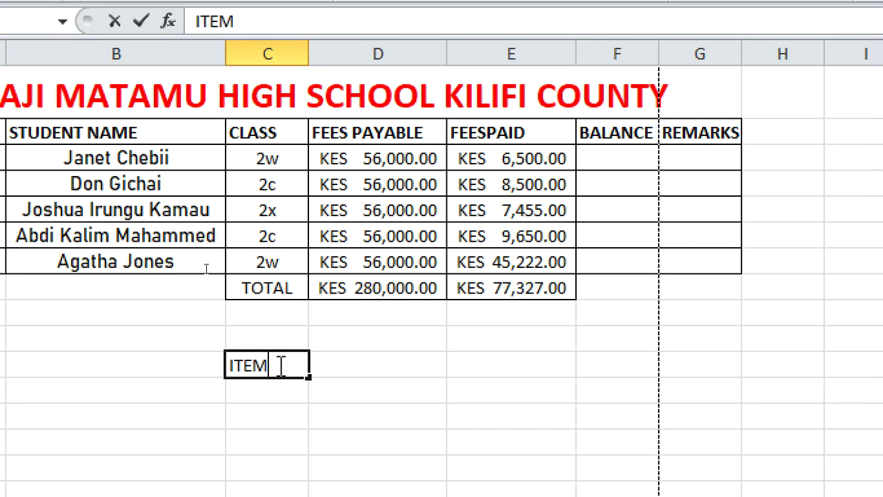
key("Tab")
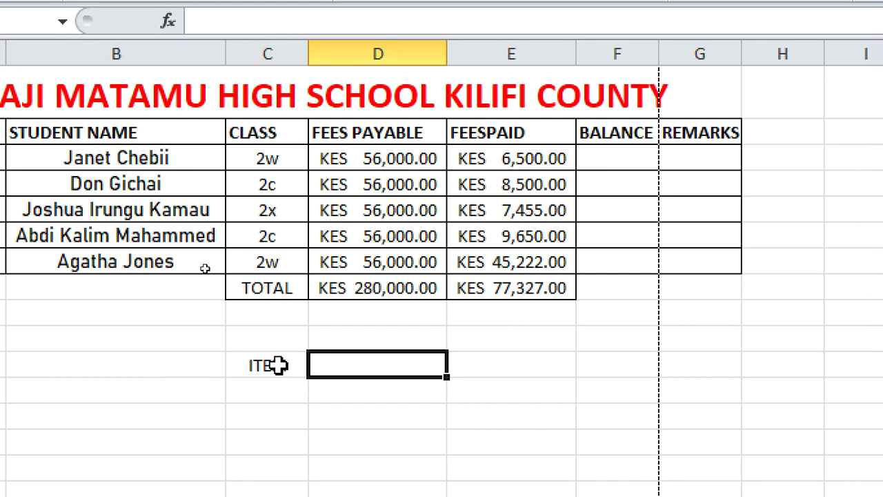
- Add the headings QTY in D11 and PRICE in E11 beside the ITEM heading
type("QTY")
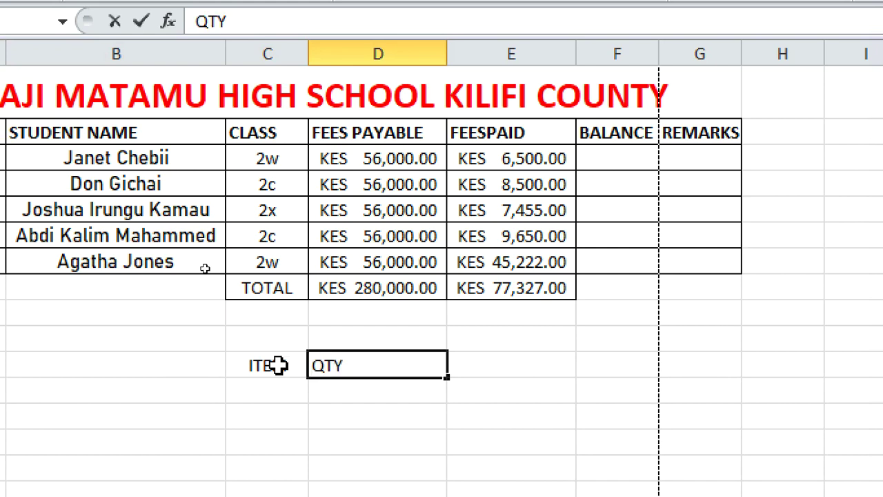
left_click(528, 355)
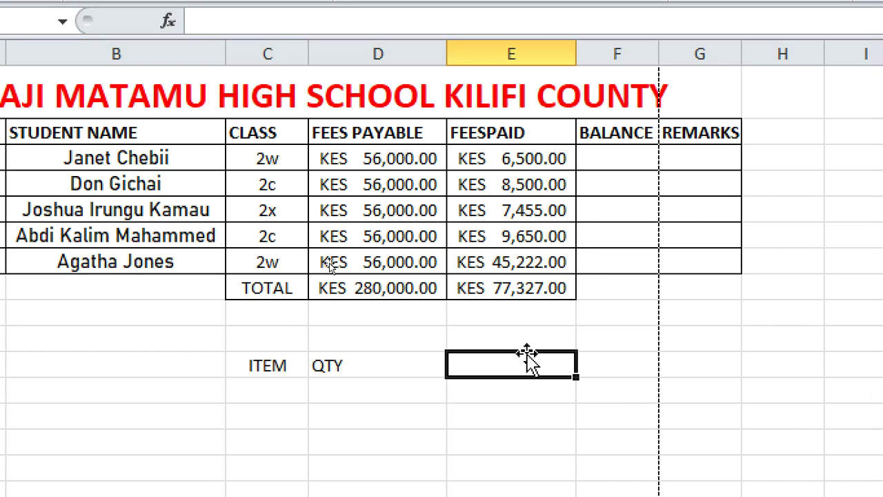
type("PRICE")
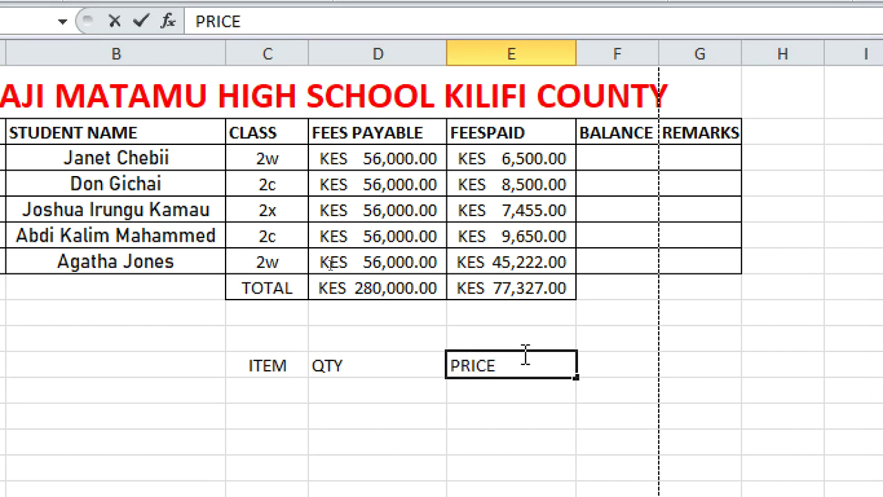
- Add the heading AMOUNT in F11 and apply all borders to the item table range C11:F15
left_click(623, 355)
type("AMOUNT")
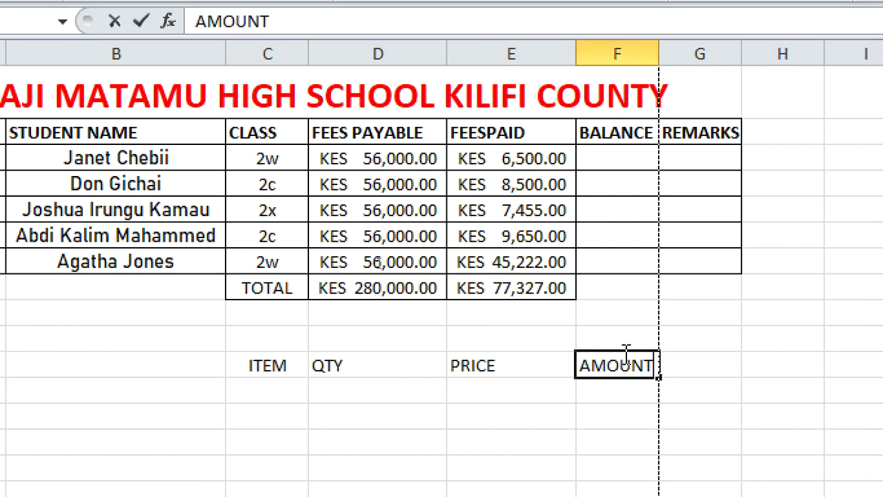
left_click(487, 420)
scroll(430, 353, "down", 2)
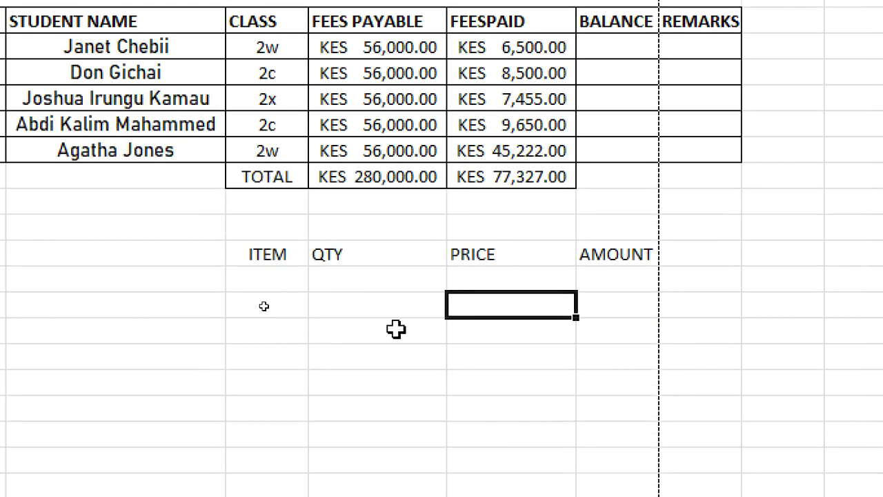
left_click_drag(251, 261, 591, 351)
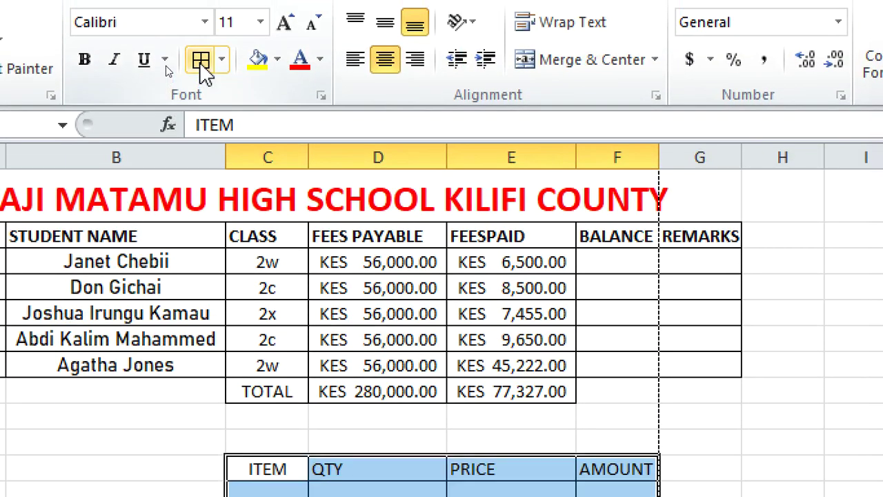
left_click(201, 66)
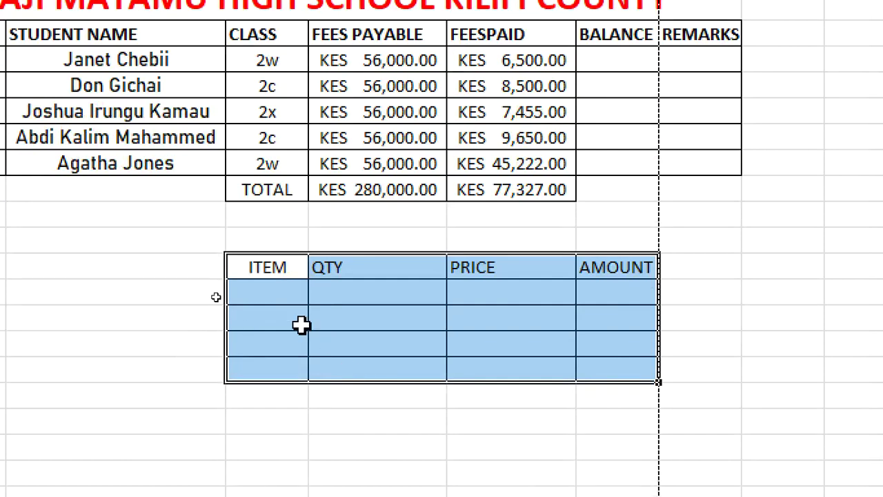
- Enter the items X, Y, E and Q in cells C12 to C15 under the ITEM heading
left_click(276, 490)
type("X")
key("Return")
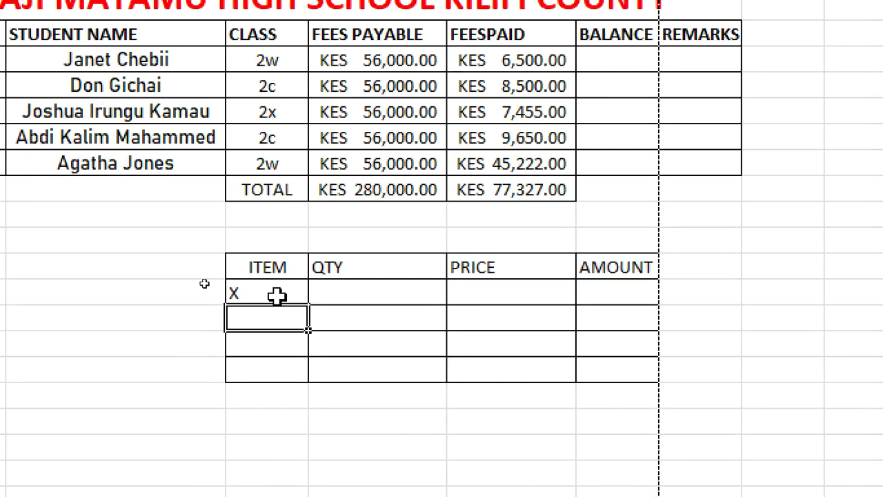
type("Y")
key("Return")
type("E")
key("Return")
type("Q")
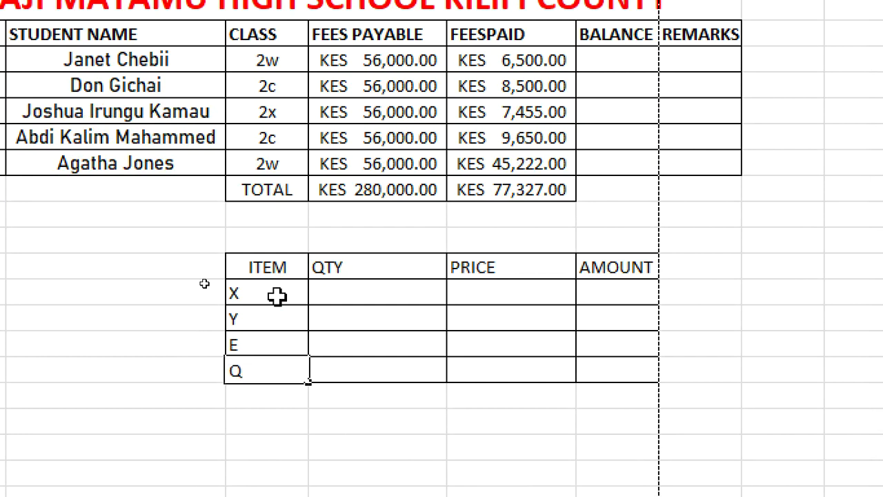
- Enter the quantities 4, 5, 6 and 2 in D12:D15 for items X, Y, E and Q
left_click(359, 293)
type("4")
key("Return")
type("5")
key("Return")
type("6")
key("Return")
type("2")
left_click(363, 293)
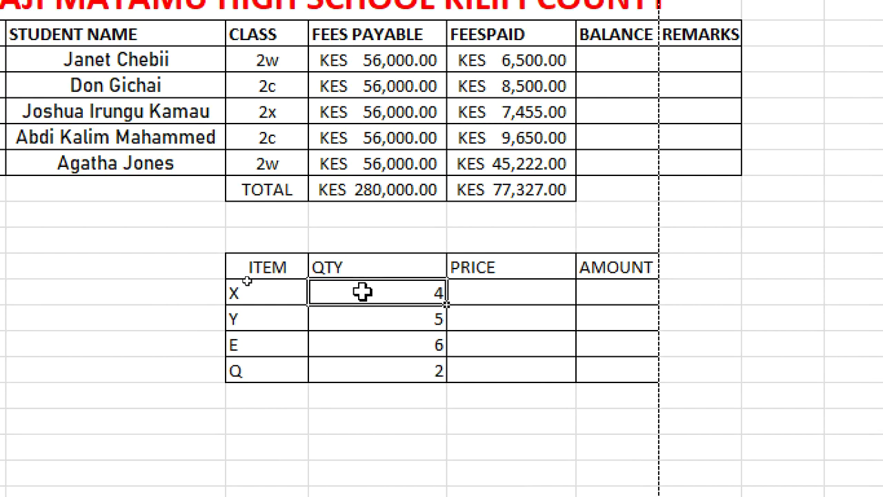
- Enter the prices 40, 120, 85 and 230 in E12:E15 for the four items
left_click(465, 291)
type("40")
key("Return")
type("120")
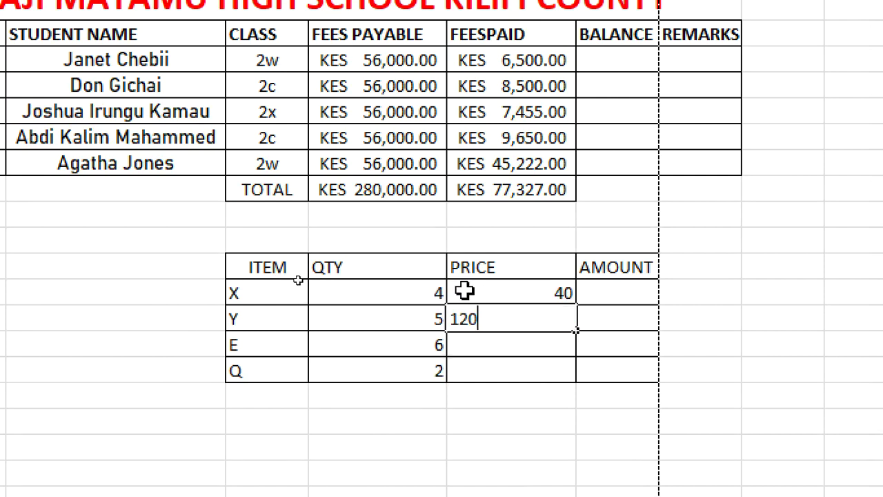
key("Return")
type("85")
key("Return")
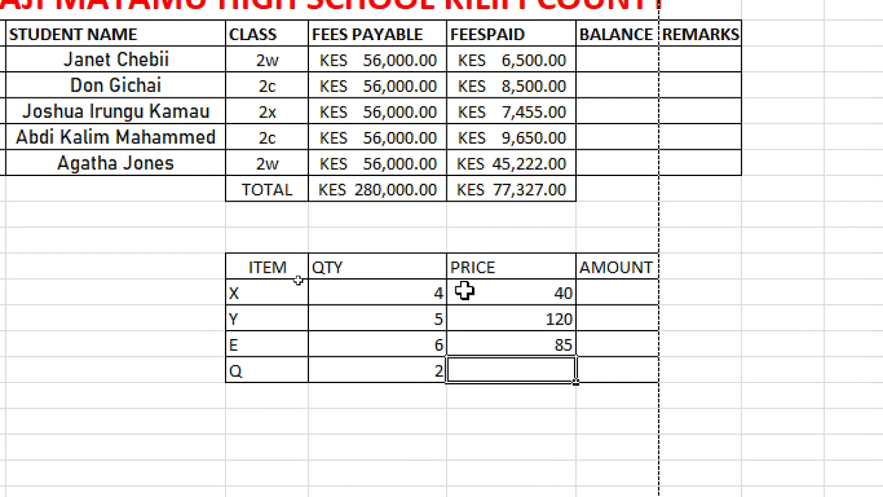
type("230")
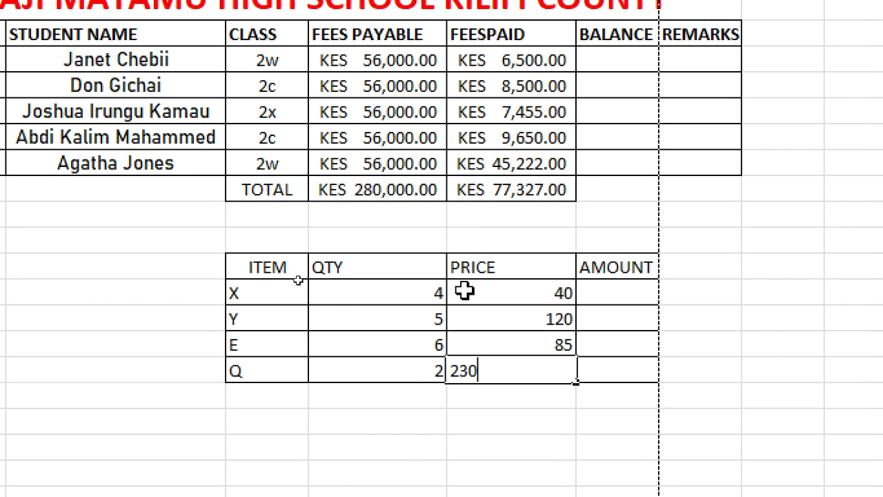
- Calculate item X's amount in F12 with =PRODUCT(D12:E12) and fill the formula down to F15
left_click(613, 298)
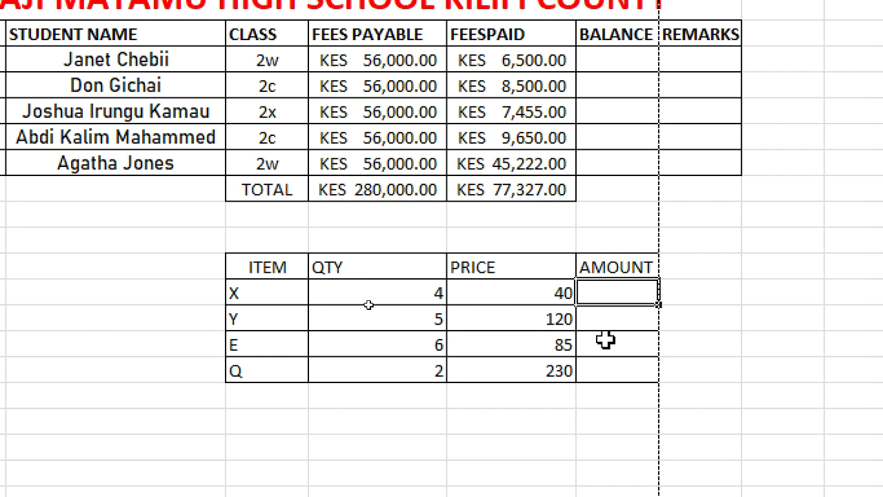
type("=PRO")
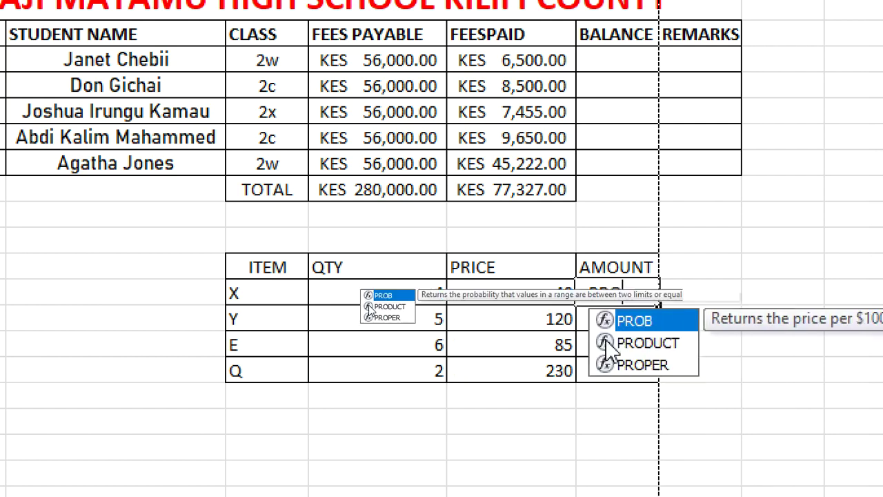
type("DUCT(")
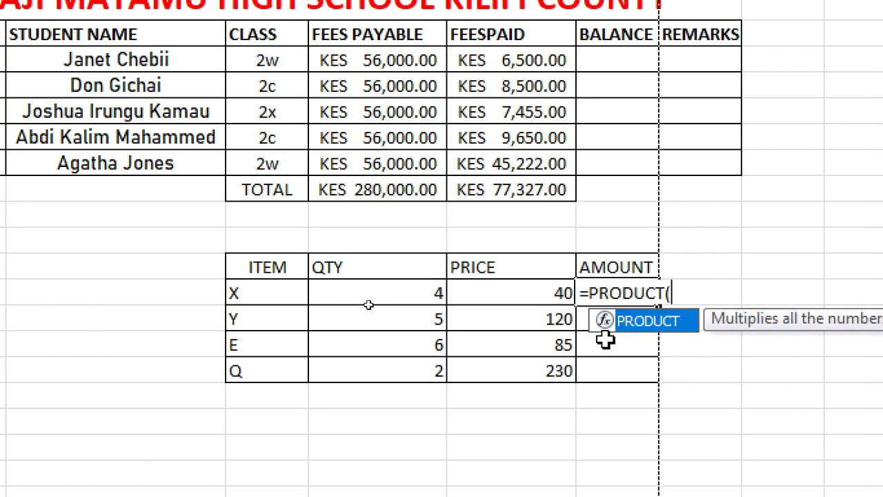
left_click(408, 294)
type(":")
left_click(497, 293)
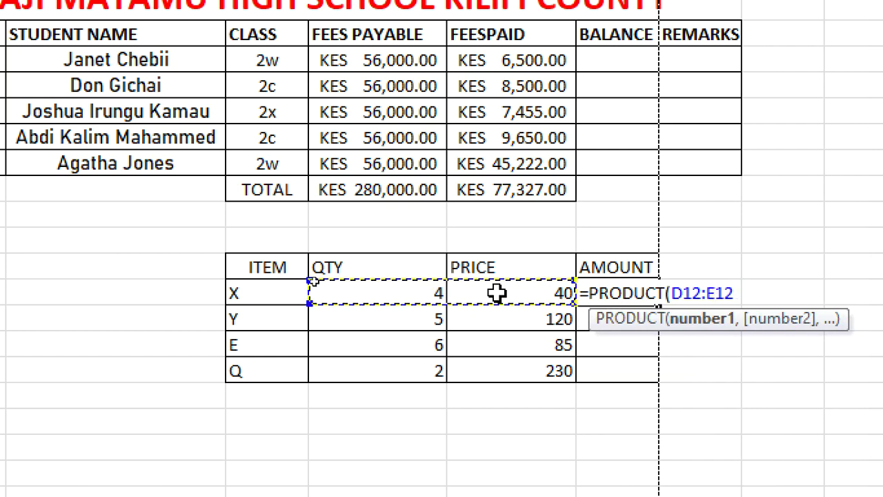
type(")")
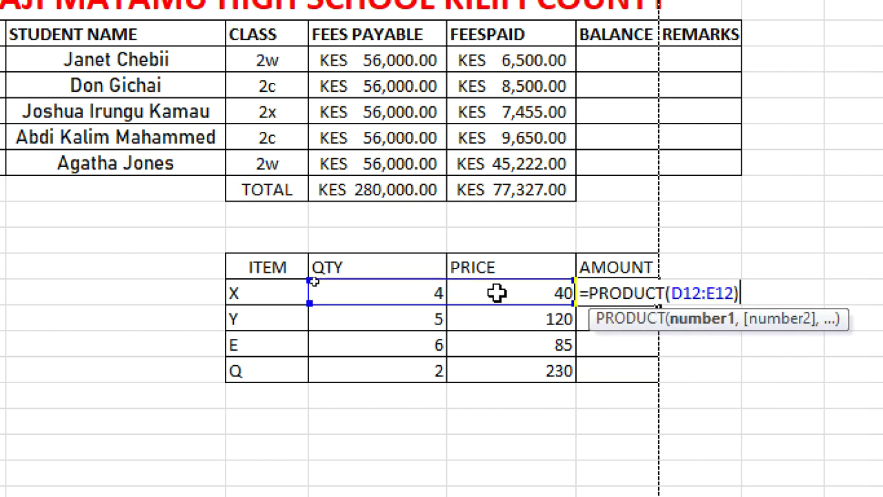
key("Return")
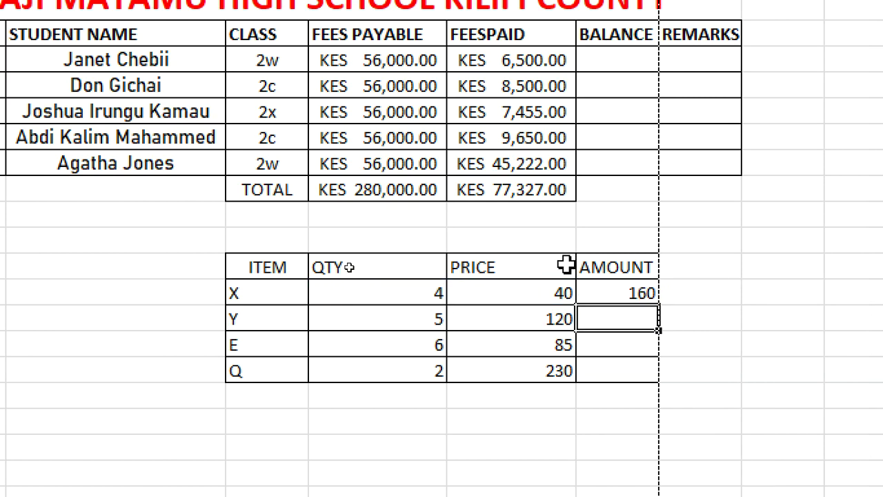
left_click(606, 293)
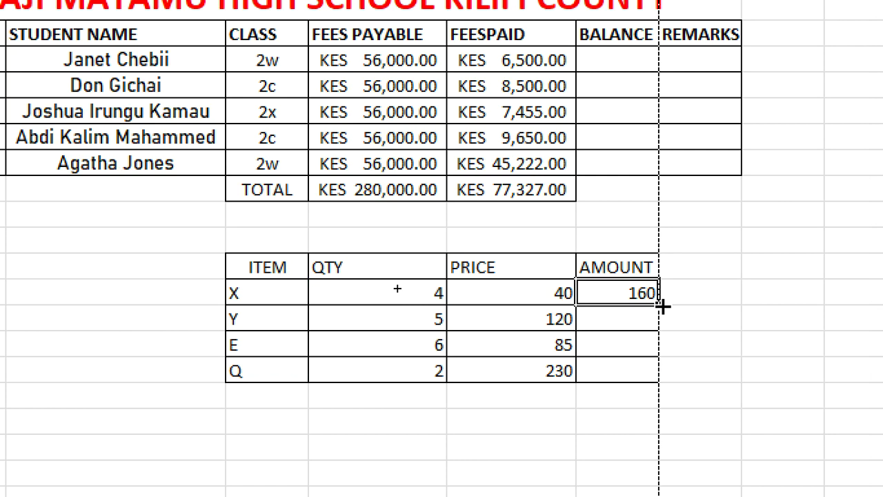
left_click_drag(661, 306, 657, 376)
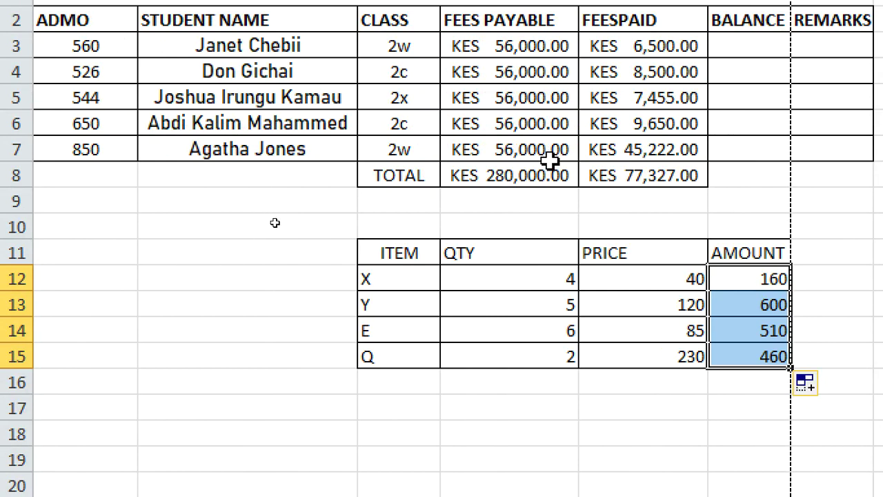
- Label C9, directly below TOTAL in the fees table, as AVERAGE
left_click(629, 200)
left_click(528, 198)
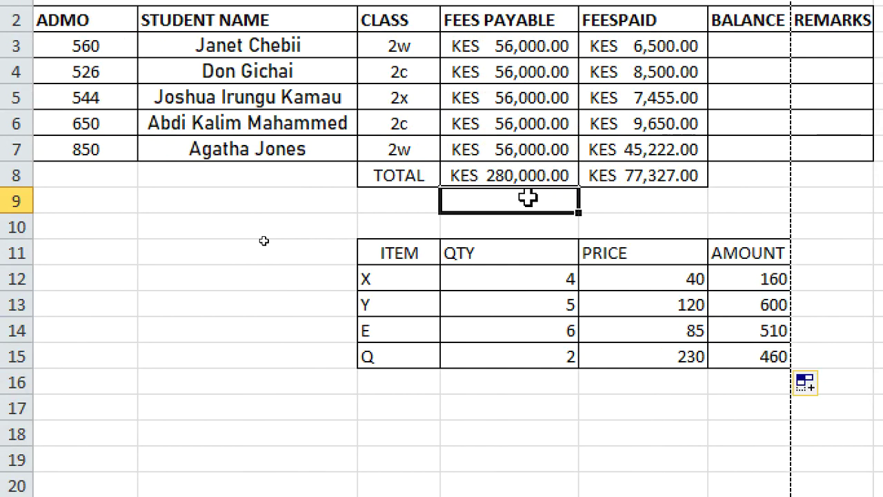
left_click(395, 207)
type("AVERAVE")
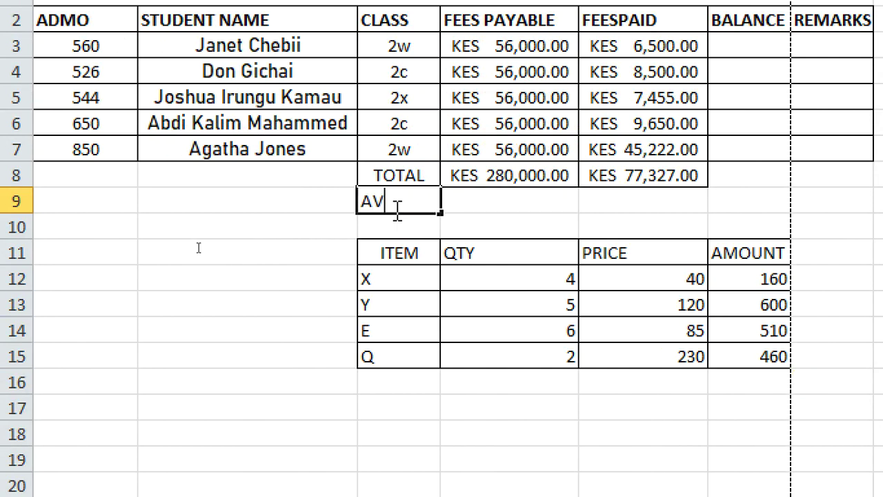
key("BackSpace")
key("BackSpace")
type("GE")
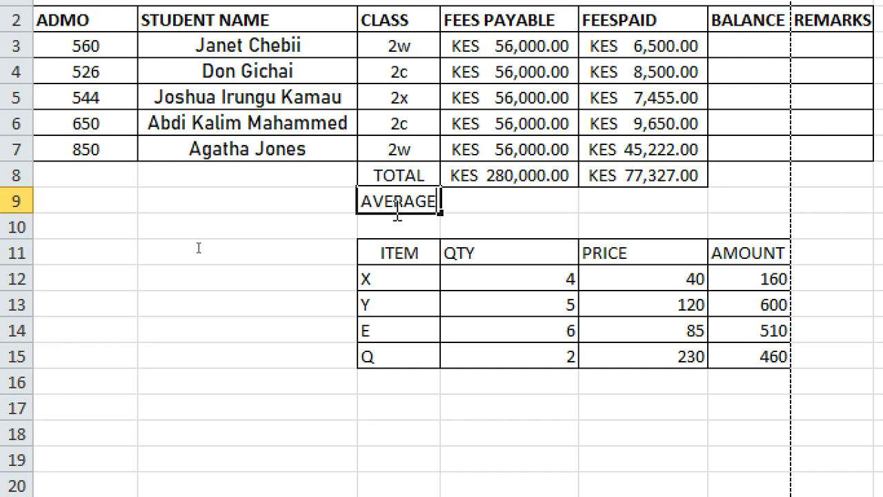
- Move the item table so its ITEM heading sits in B17, and add borders to the average row C9:E9
left_click(480, 214)
left_click_drag(365, 253, 759, 355)
left_click_drag(355, 241, 269, 414)
left_click_drag(374, 201, 659, 201)
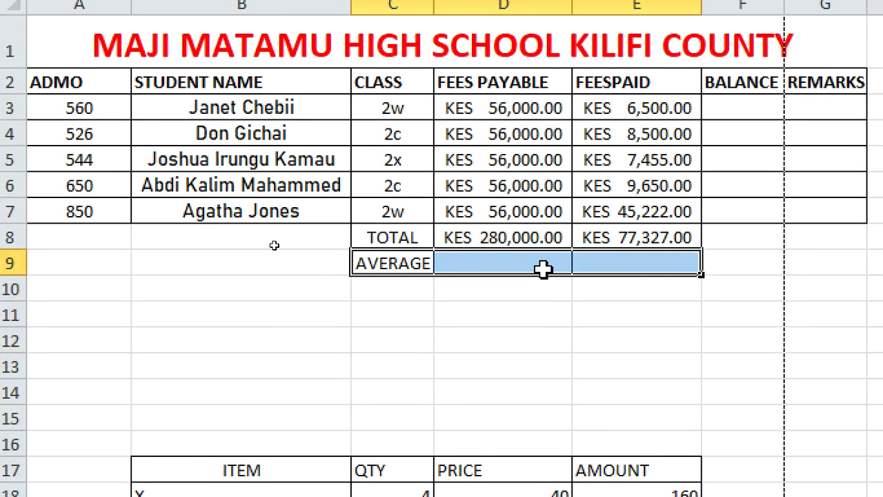
- Calculate the average fees payable in D9 with the formula =AVERAGE(D3:D7)
left_click(537, 261)
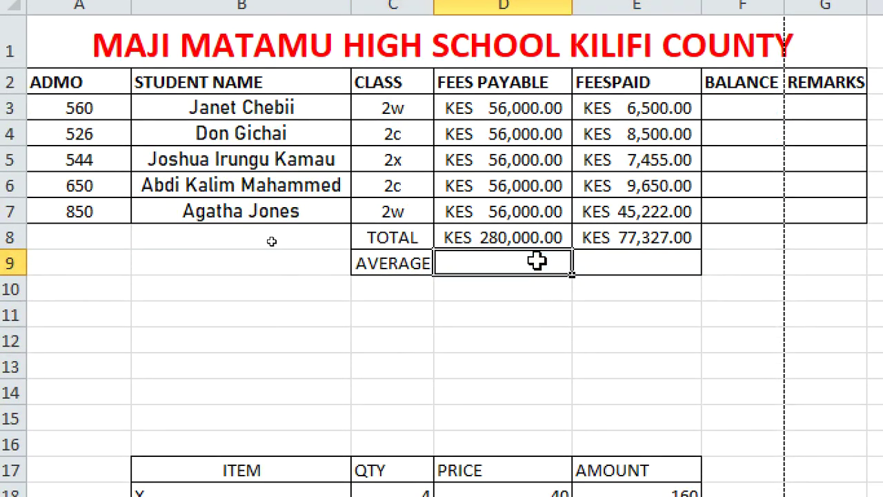
type("=")
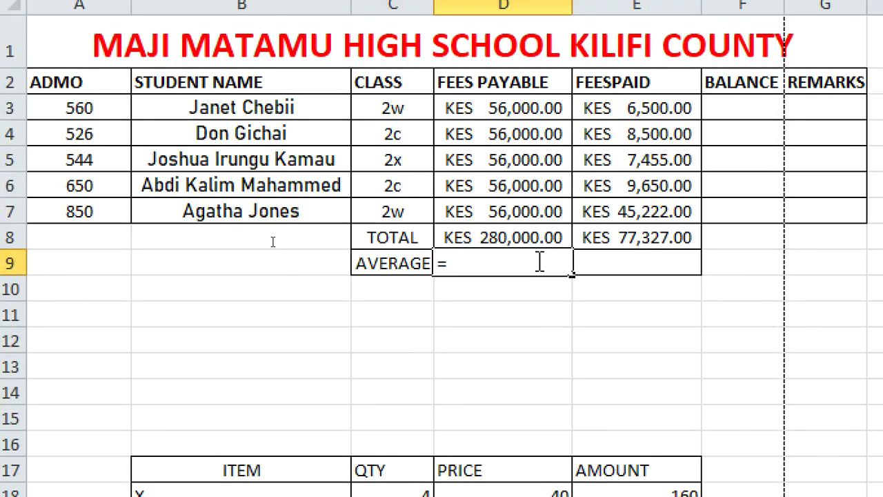
type("AVERAGE")
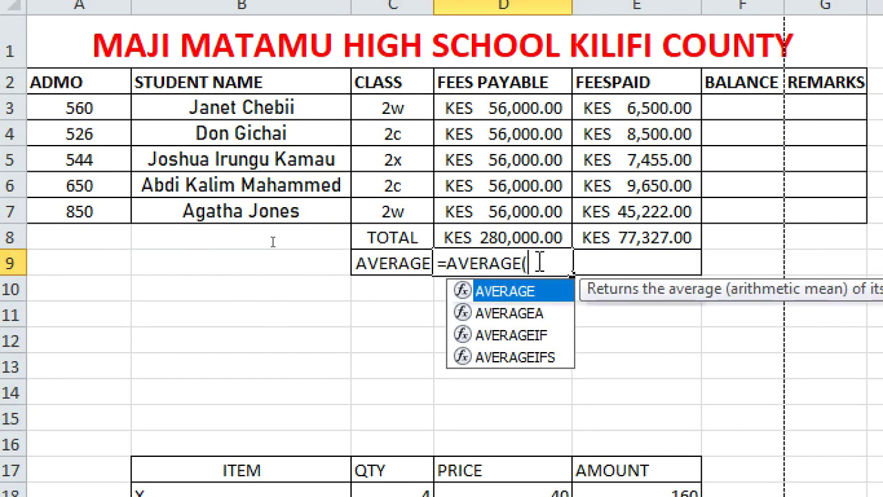
type("(")
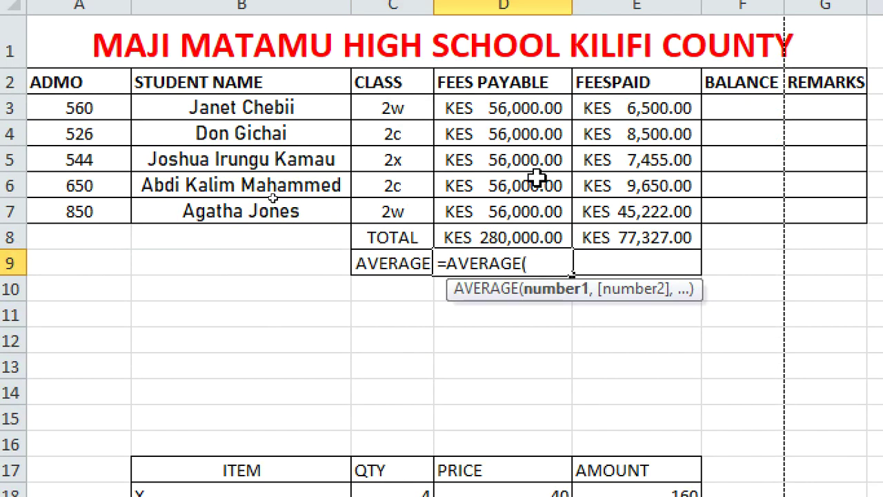
left_click(490, 107)
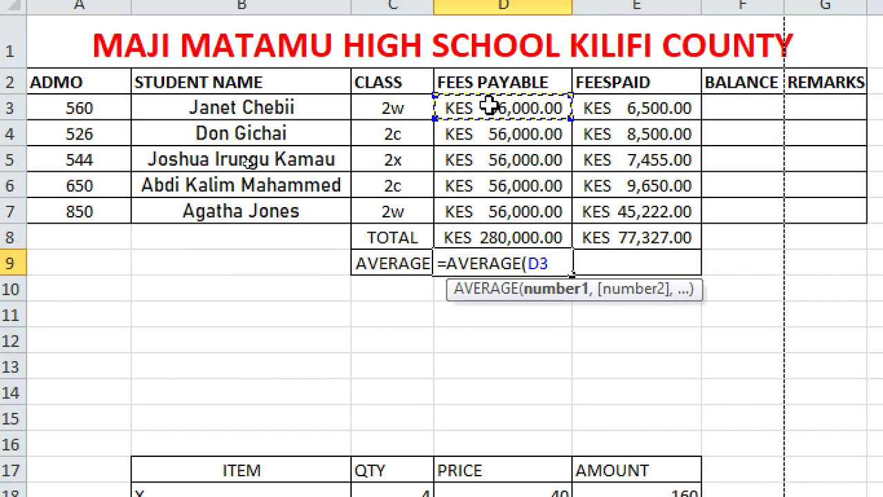
left_click_drag(490, 105, 487, 212)
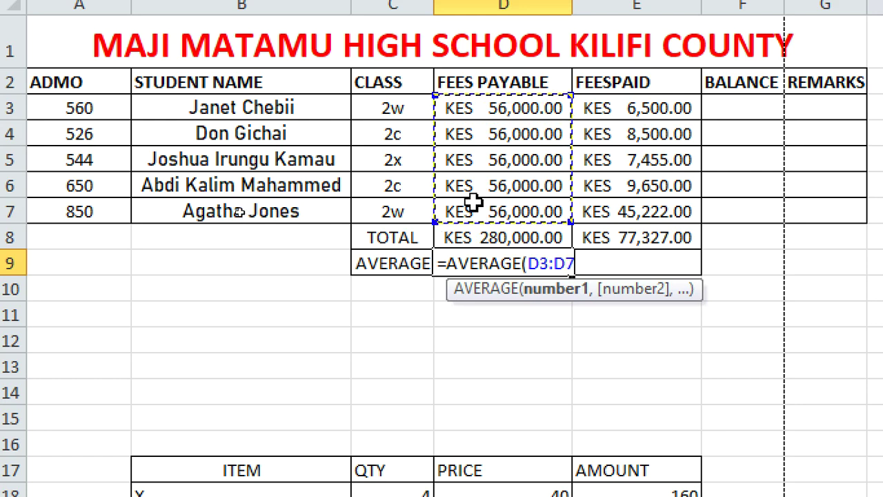
type(")")
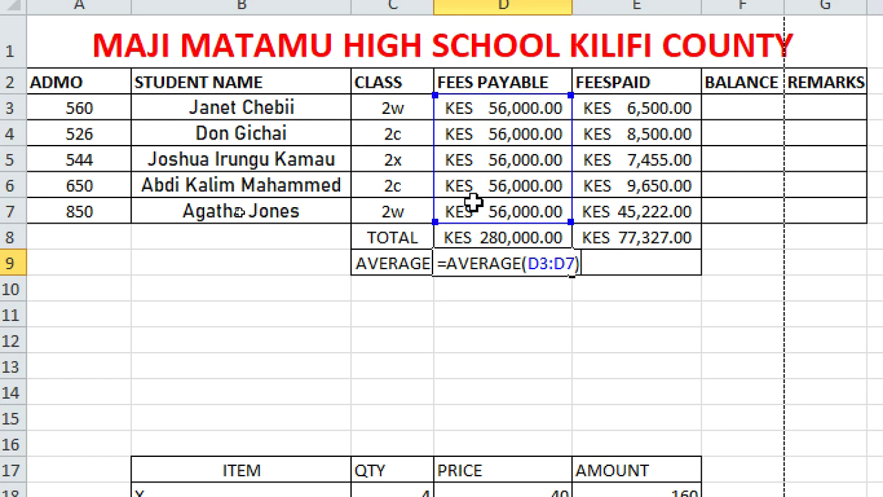
key("Return")
- Fill the average formula from D9 across into E9 for the fees paid column
left_click(485, 262)
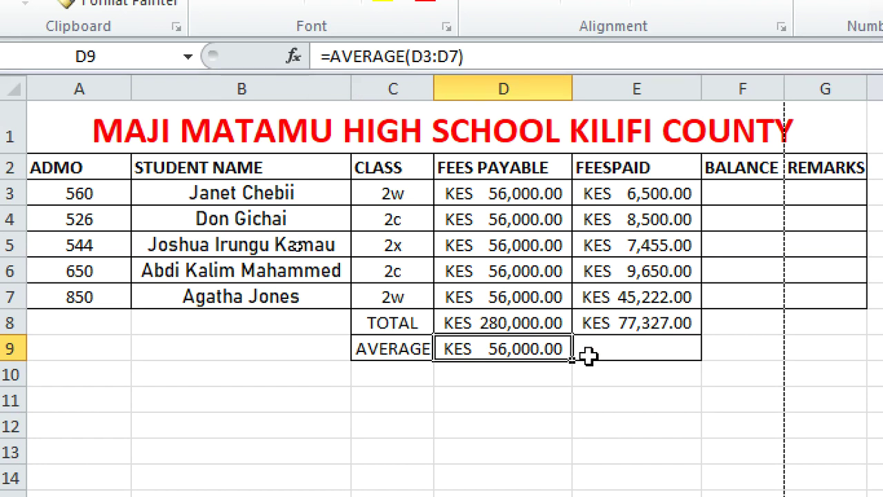
left_click_drag(575, 367, 655, 367)
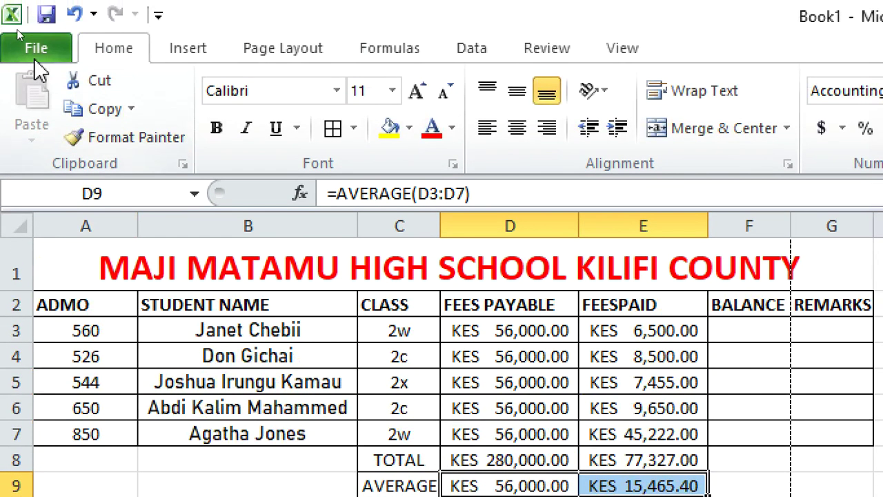
left_click(74, 14)
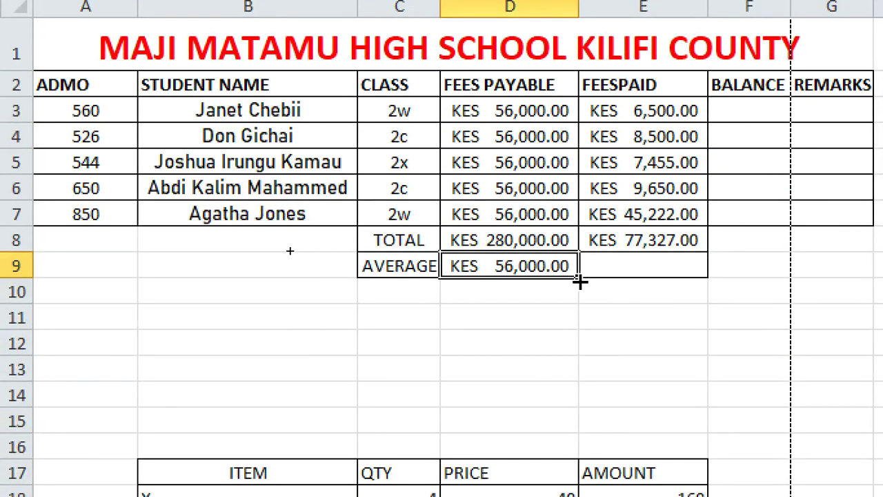
left_click_drag(580, 279, 667, 286)
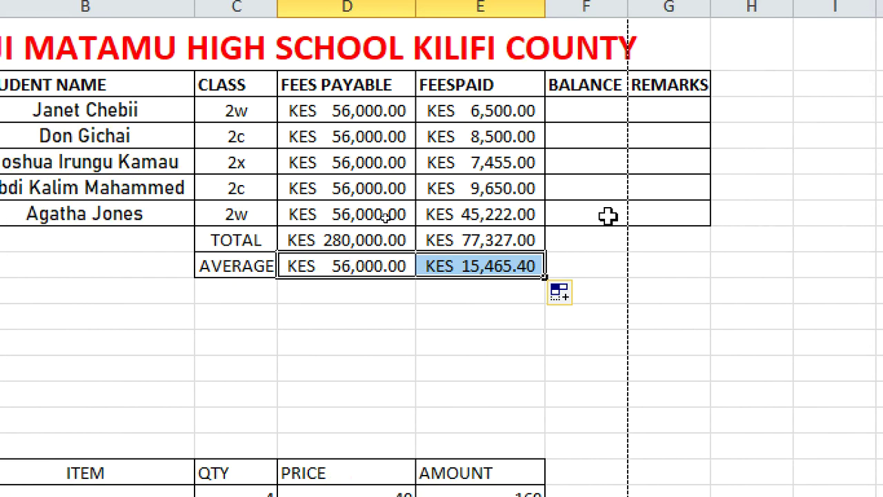
- Calculate the first student's balance in F3 with the formula =D3-E3
left_click(578, 112)
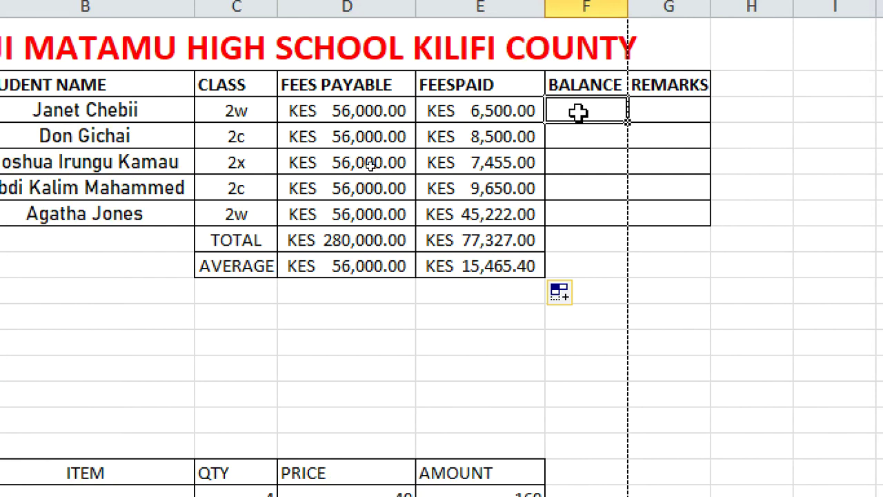
type("=")
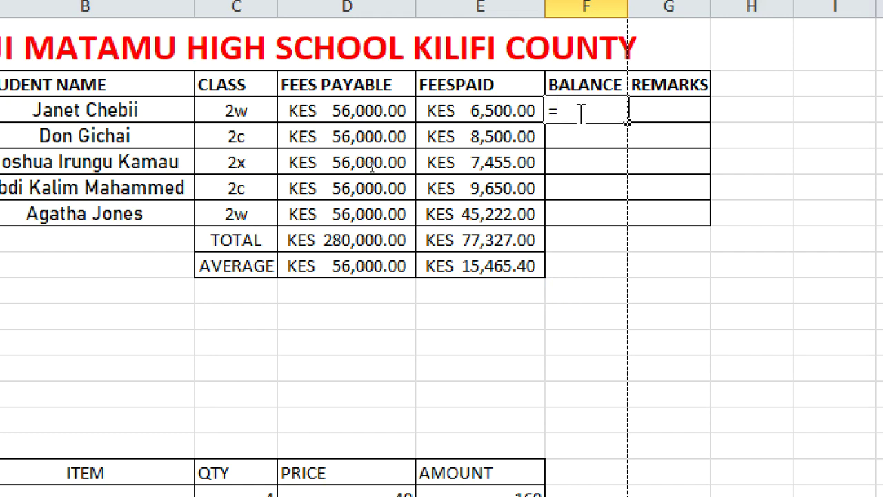
left_click(352, 115)
type("-")
left_click(470, 114)
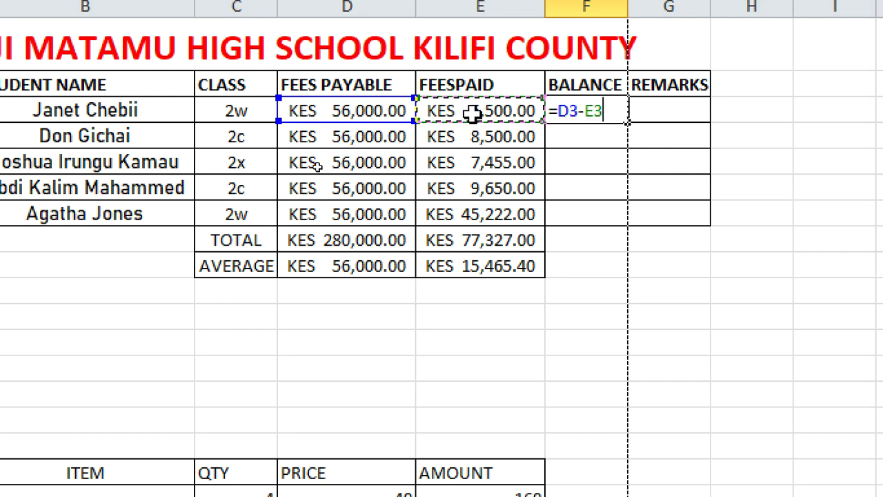
key("Return")
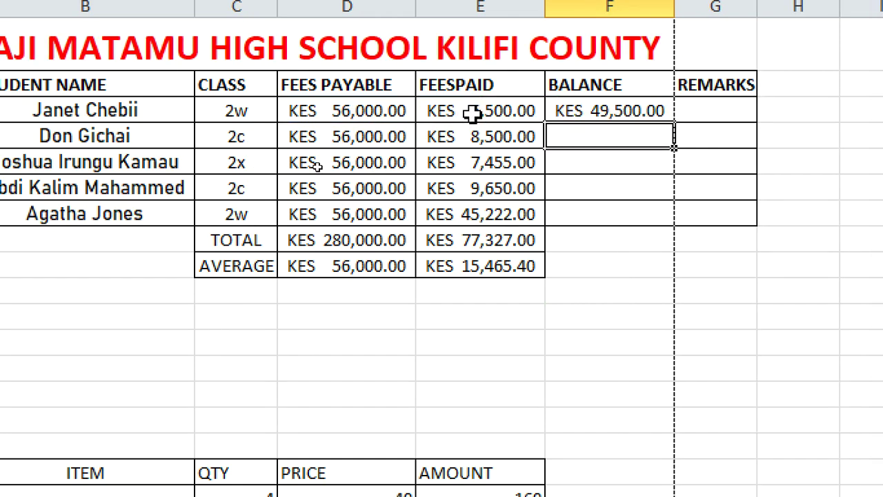
- Fill the balance formula from F3 down through F9, including the TOTAL and AVERAGE rows
left_click(597, 111)
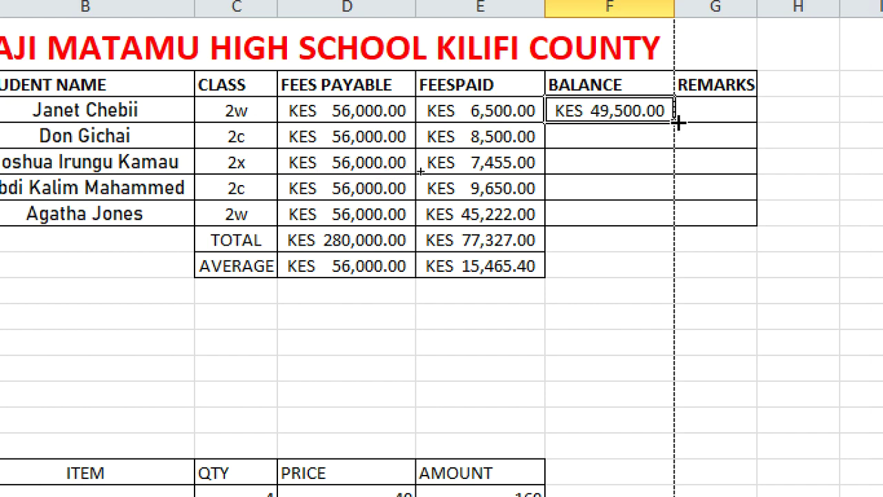
left_click_drag(679, 122, 694, 280)
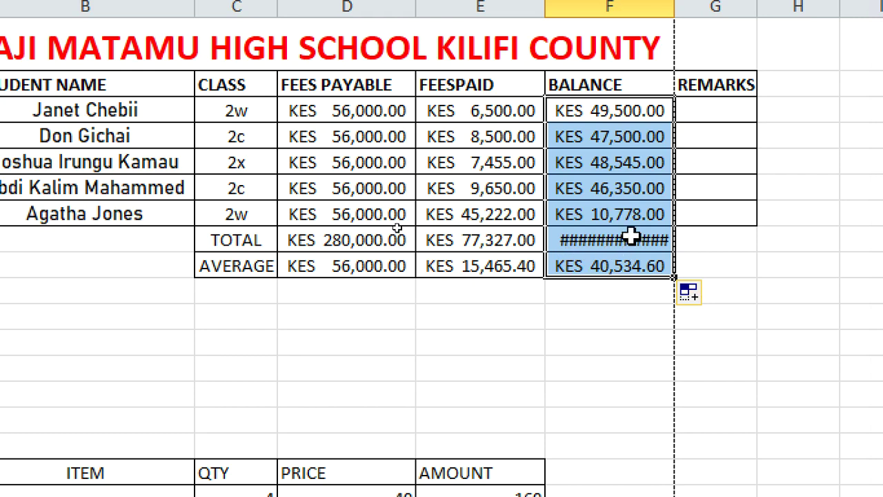
left_click(762, 241)
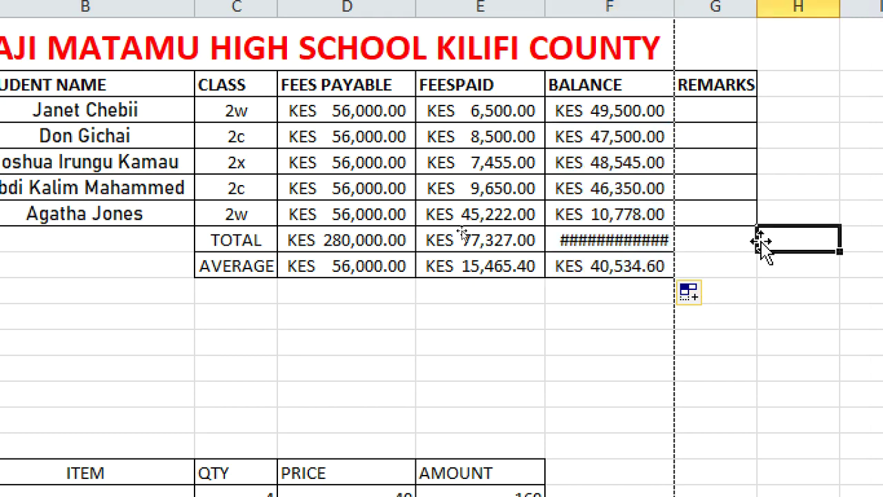
- Widen column F so the total balance in F8 fits its cell
left_click(633, 239)
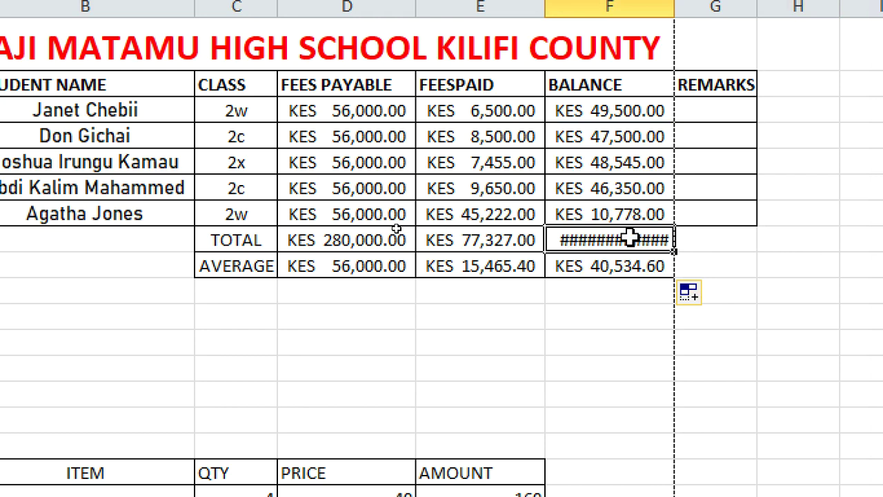
key("Down")
key("Down")
key("Down")
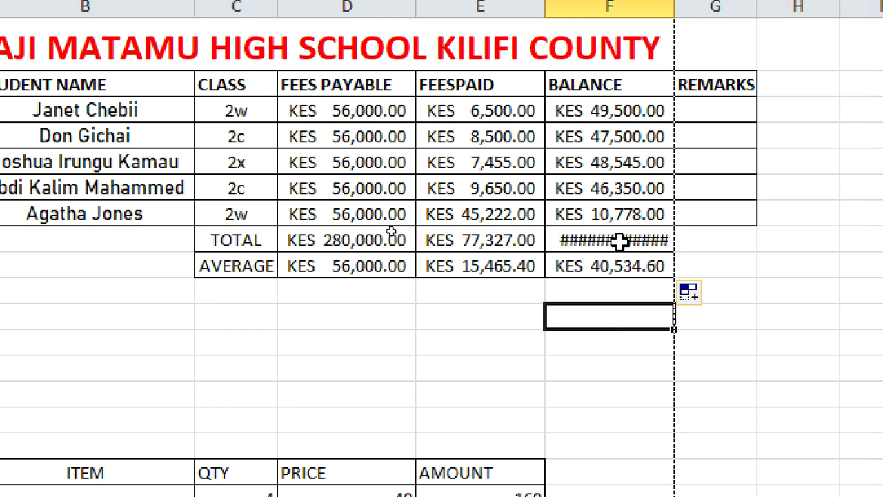
left_click(620, 241)
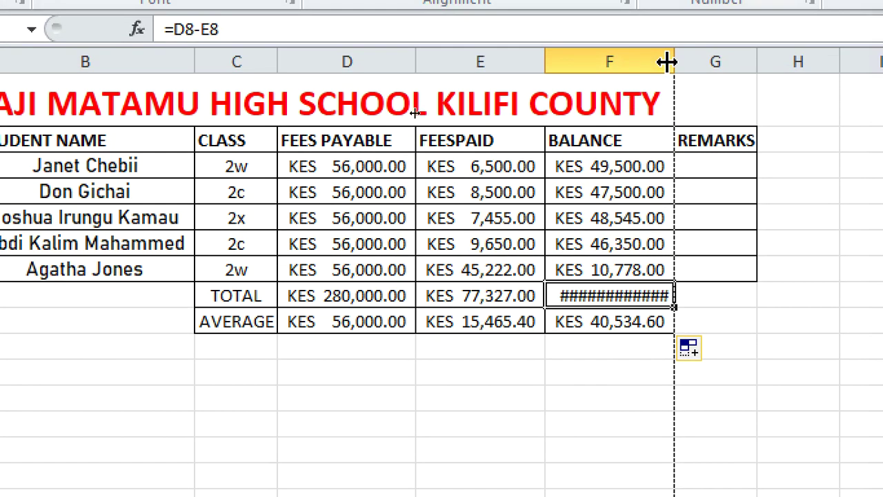
left_click_drag(675, 7, 690, 16)
left_click_drag(690, 70, 692, 70)
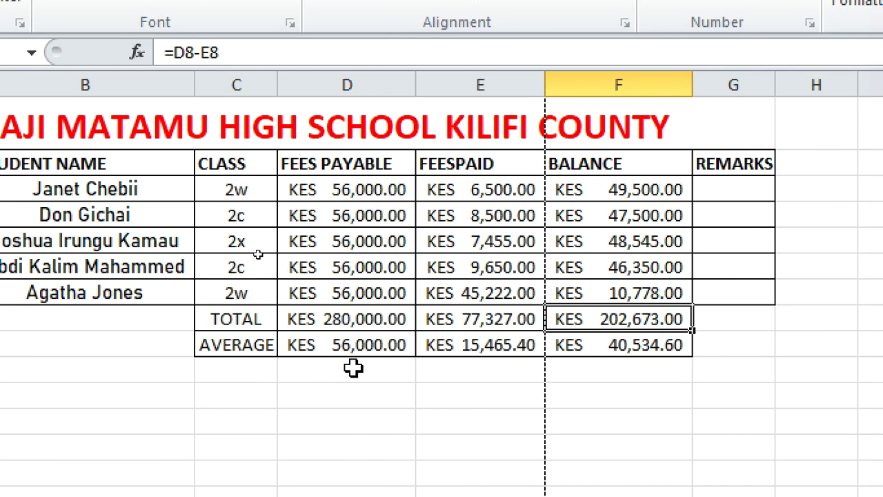
- Try to count the student names in B8 with the formula =COUNT(B3:B7), and clear the cell again
left_click(211, 374)
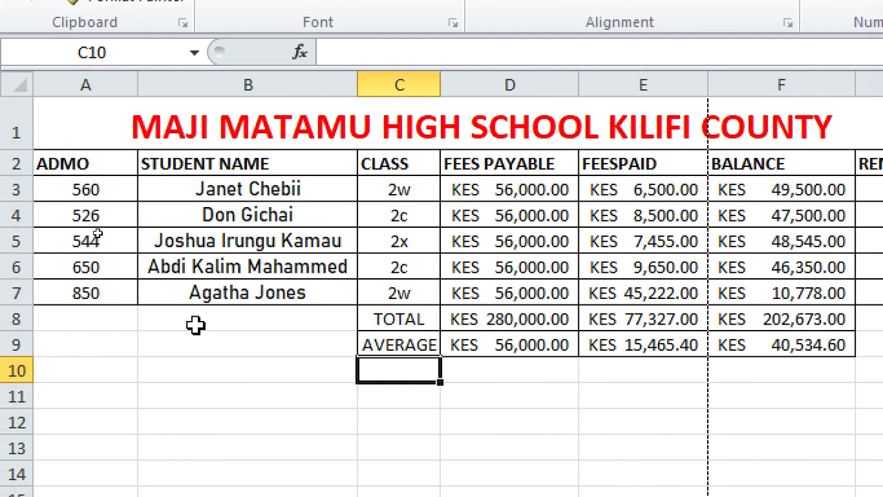
left_click(33, 324)
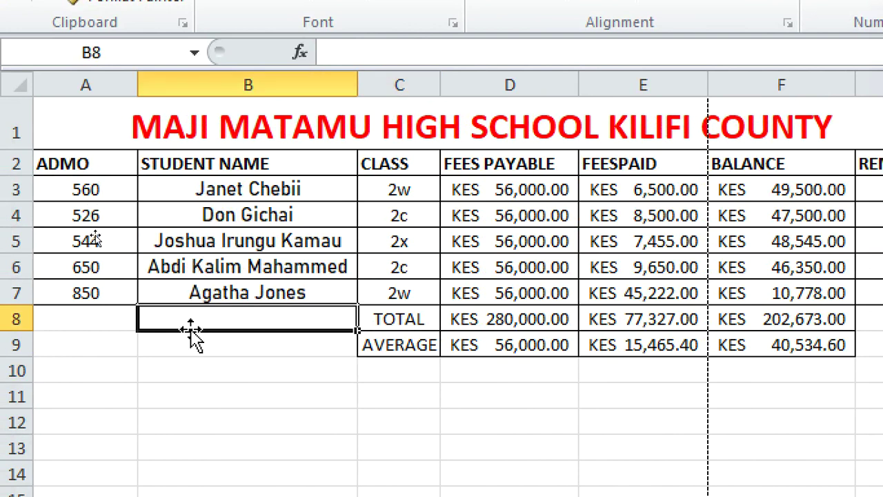
type("=COUNT")
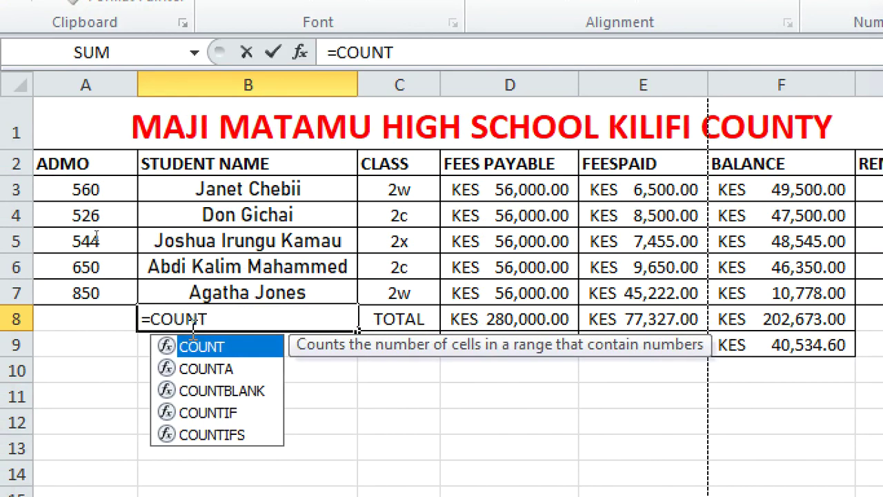
type("(")
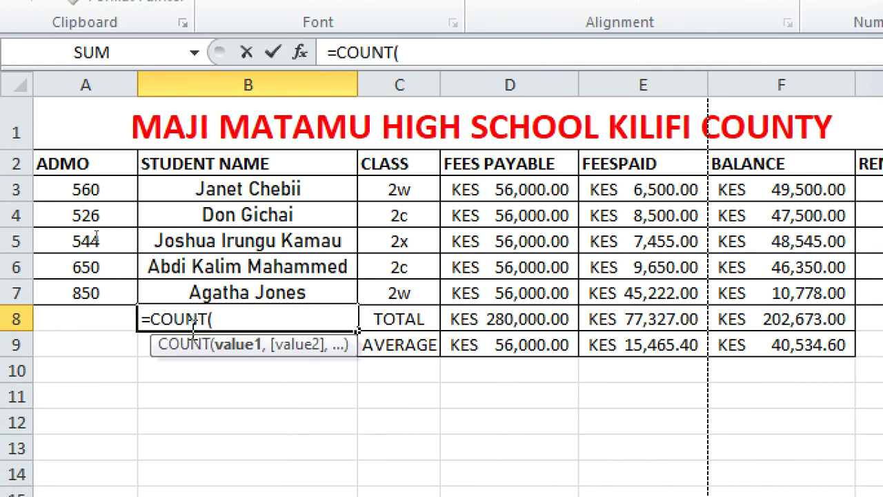
left_click(208, 194)
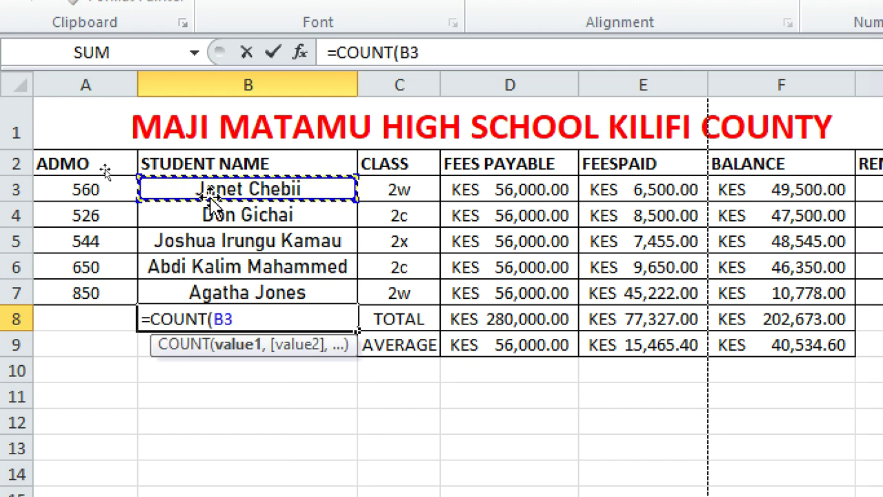
left_click(208, 194, "shift")
left_click_drag(210, 197, 269, 284)
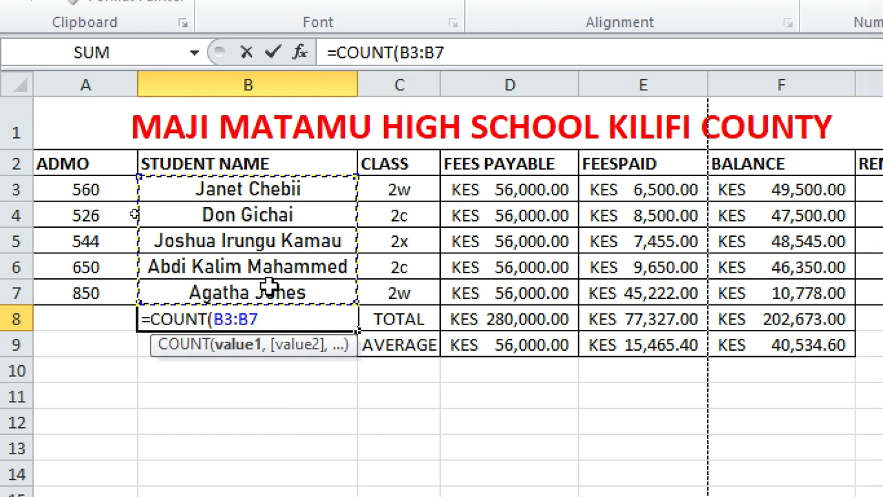
type(")")
key("Return")
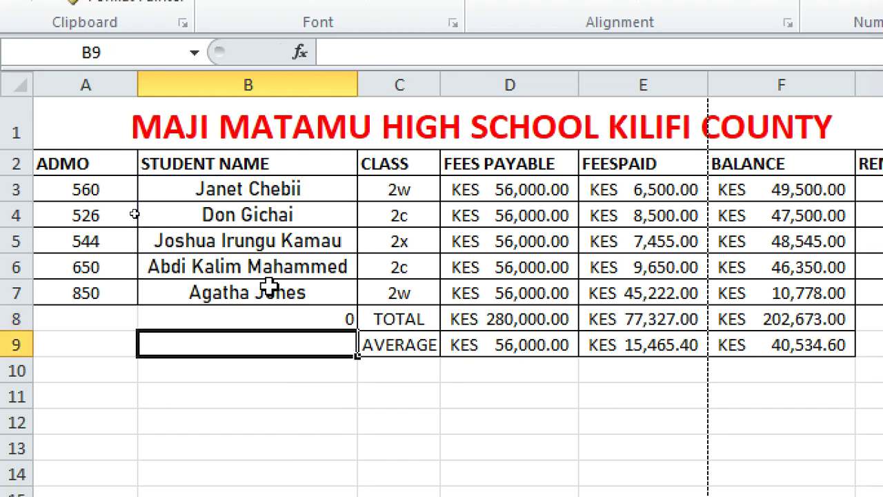
left_click(258, 317)
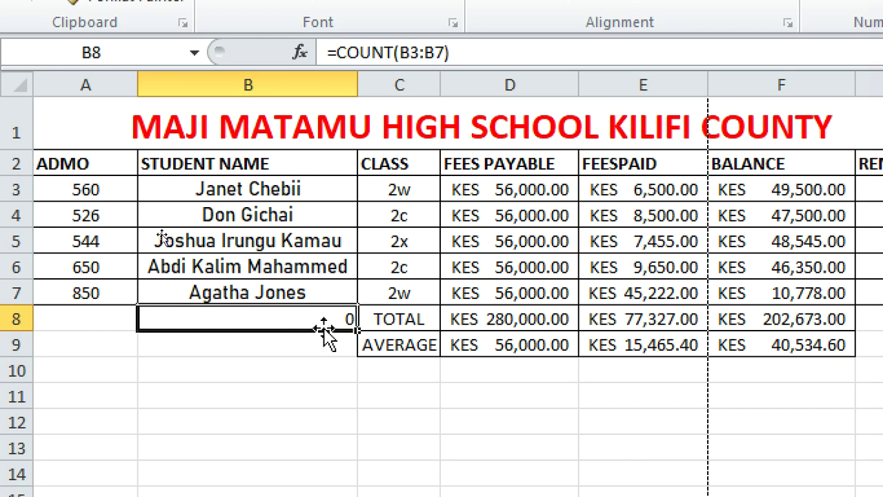
key("Delete")
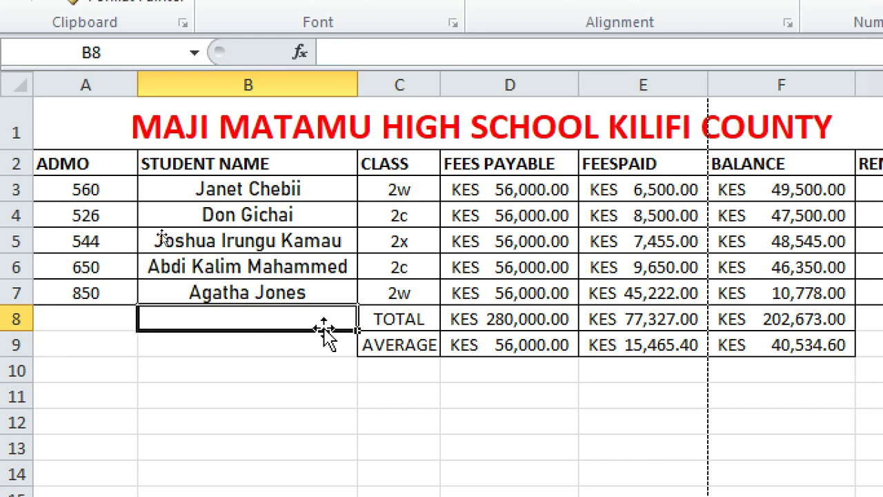
- Count the admission numbers in A8 with the formula =COUNT(A3:A7)
left_click(76, 329)
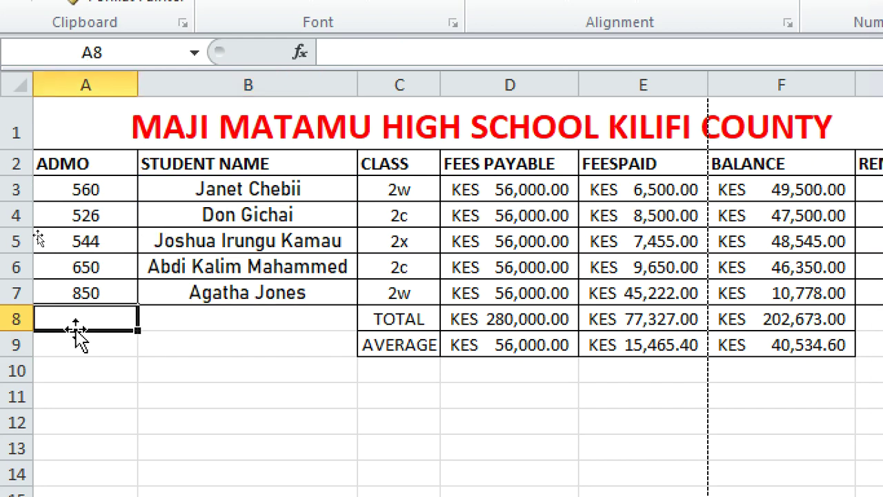
type("=COUNT")
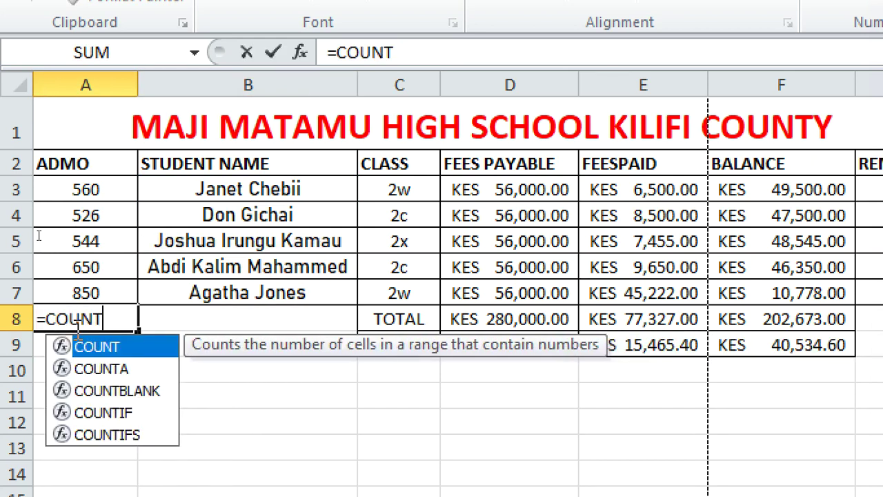
type("(")
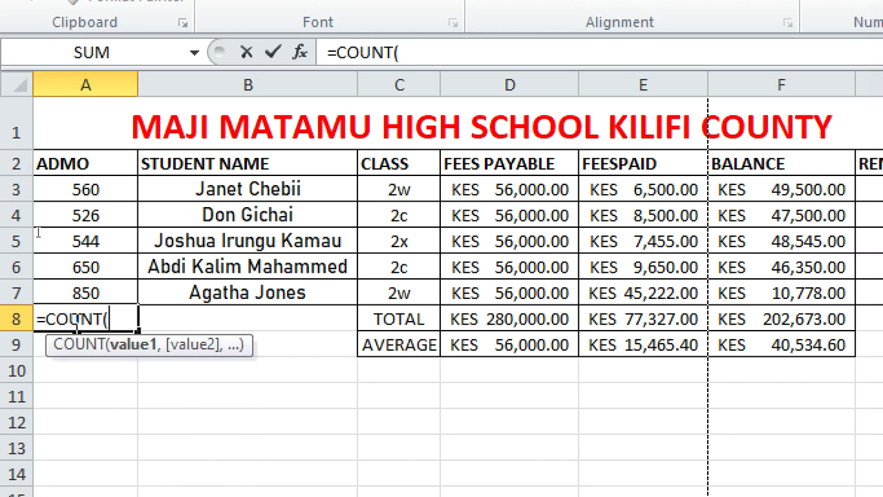
left_click(71, 190)
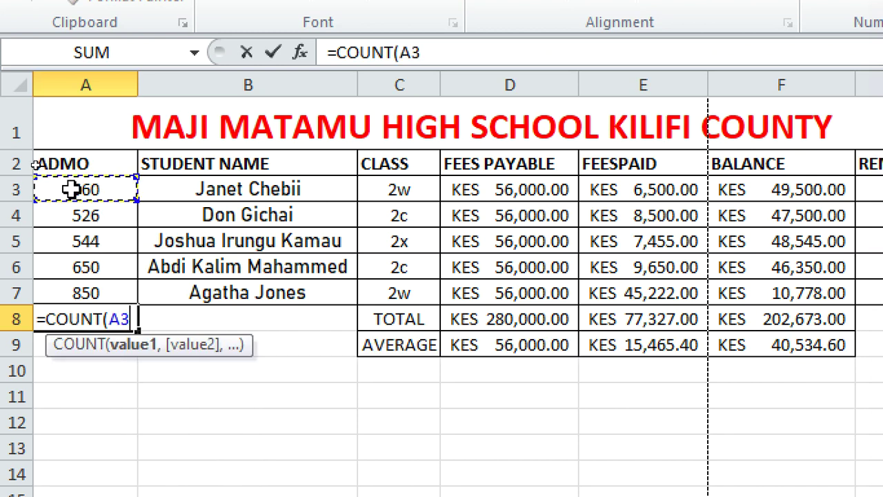
type(":")
left_click(72, 190)
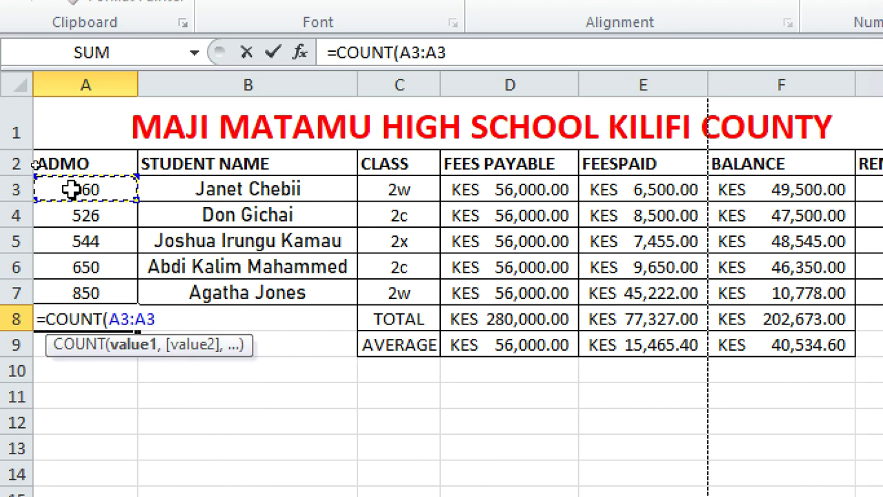
left_click_drag(69, 302, 73, 286)
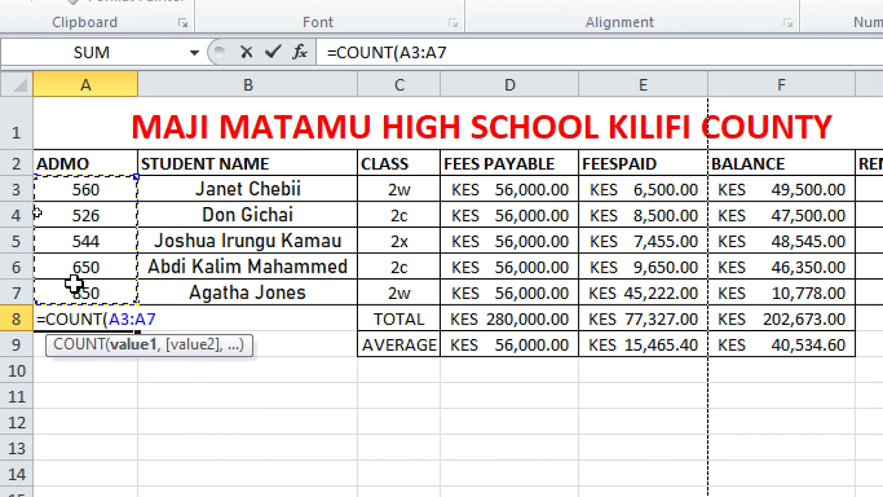
type(")")
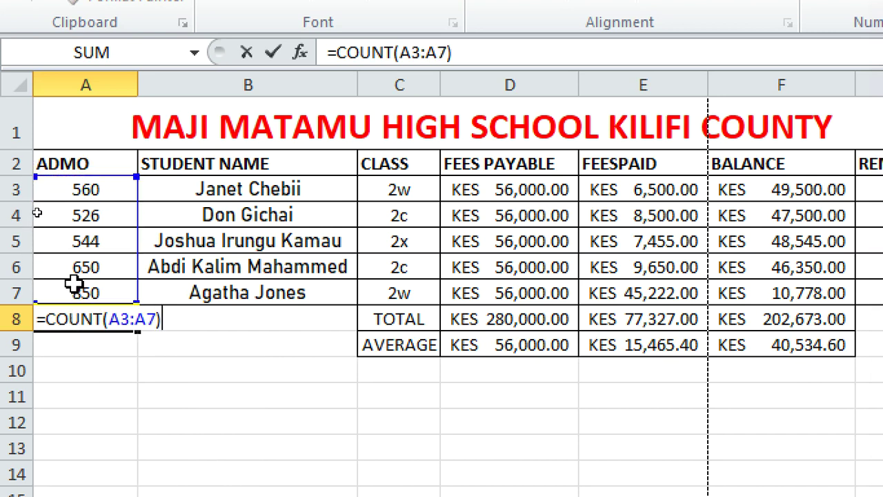
key("Return")
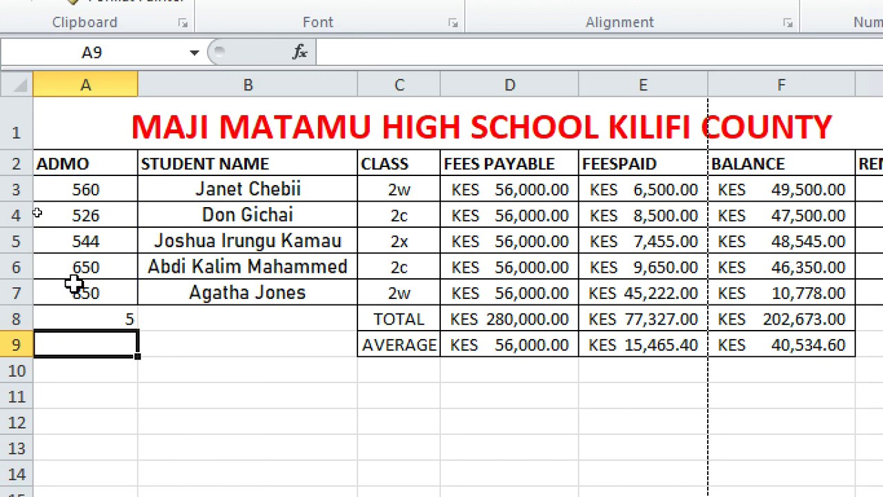
- Open the count formula in A8 for editing and erase the cell's whole content, including the accidental C8:F9 reference
left_click(91, 320)
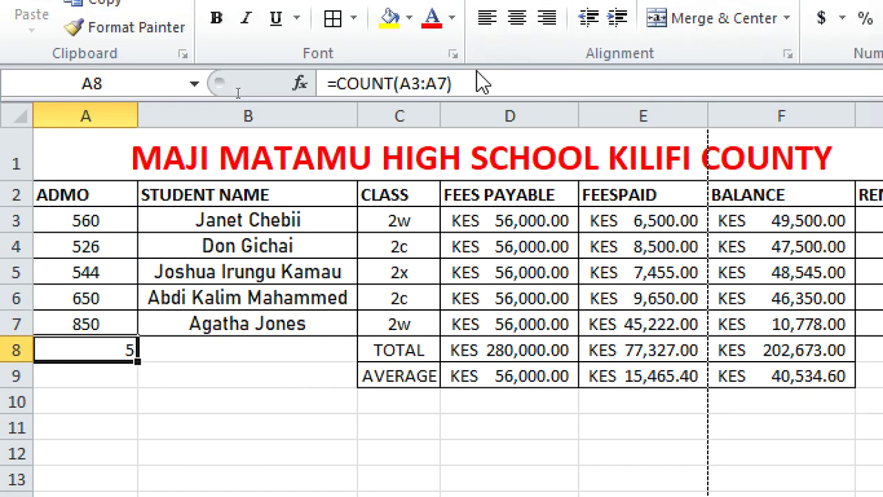
left_click_drag(469, 53, 336, 53)
left_click_drag(336, 83, 331, 83)
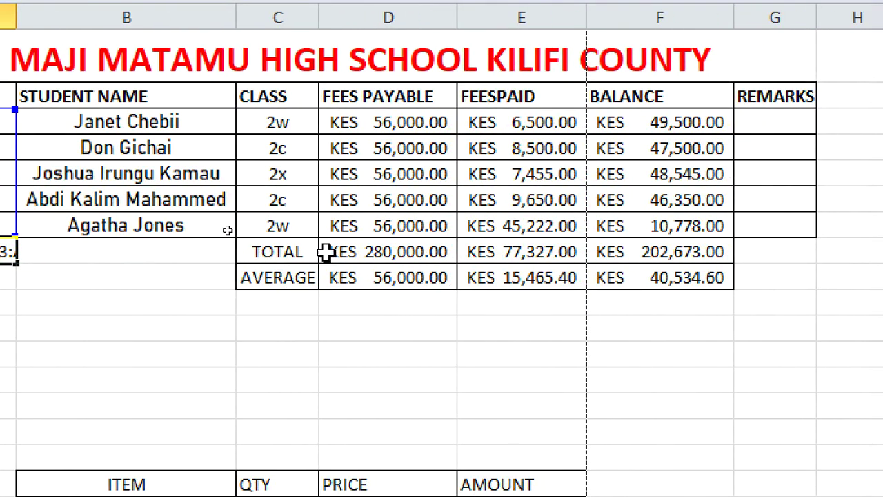
left_click_drag(289, 251, 680, 271)
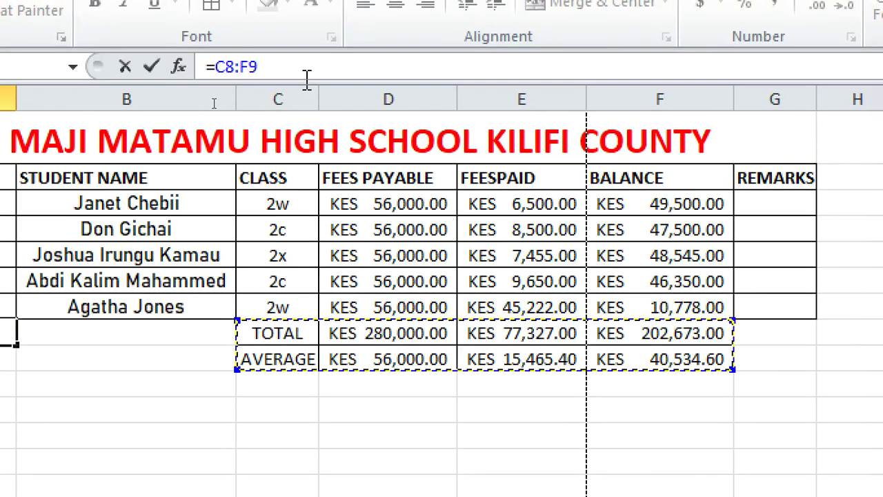
left_click(306, 11)
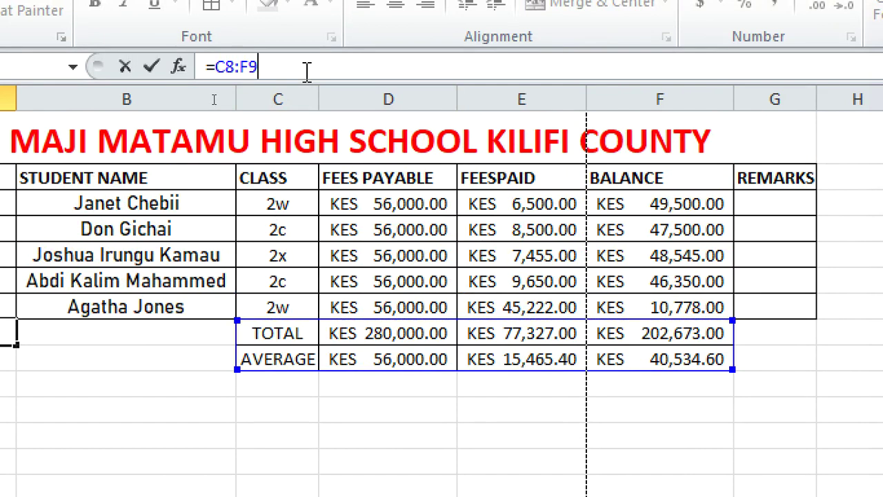
key("BackSpace")
key("BackSpace")
key("BackSpace")
key("BackSpace")
key("BackSpace")
key("BackSpace")
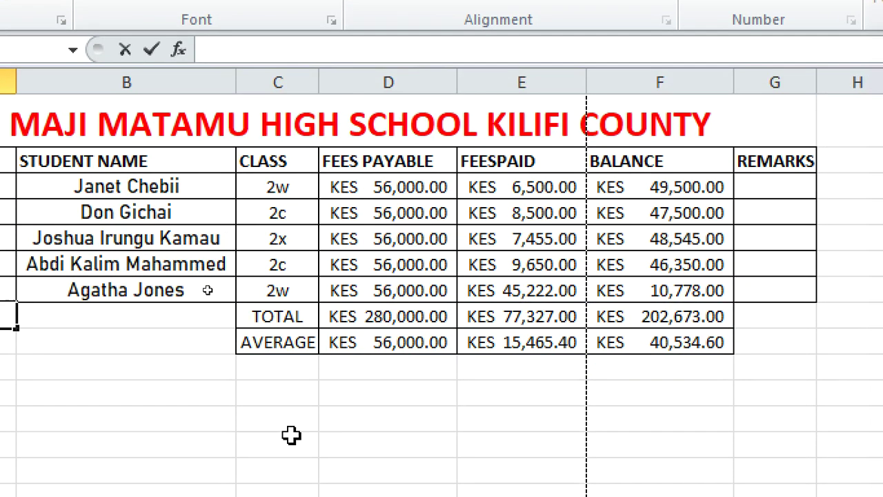
left_click(329, 442)
- Colour the text of the TOTAL and AVERAGE rows in C8:F9 red
left_click_drag(260, 331, 672, 336)
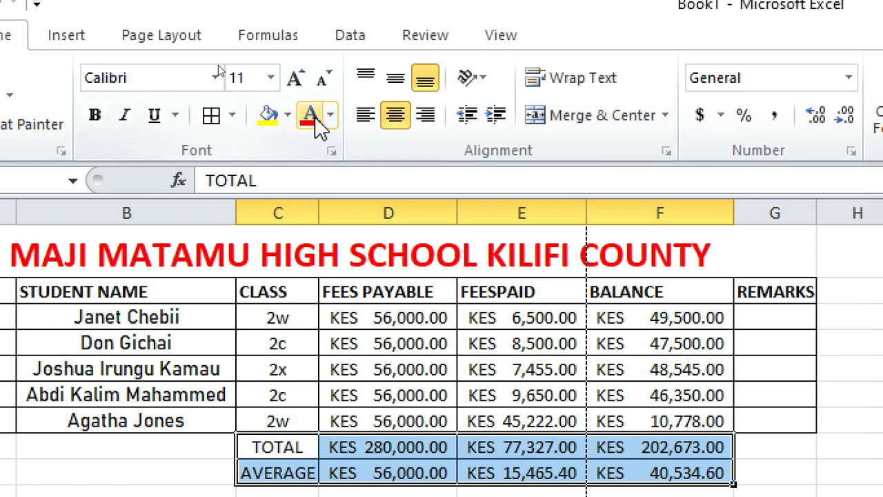
left_click(314, 118)
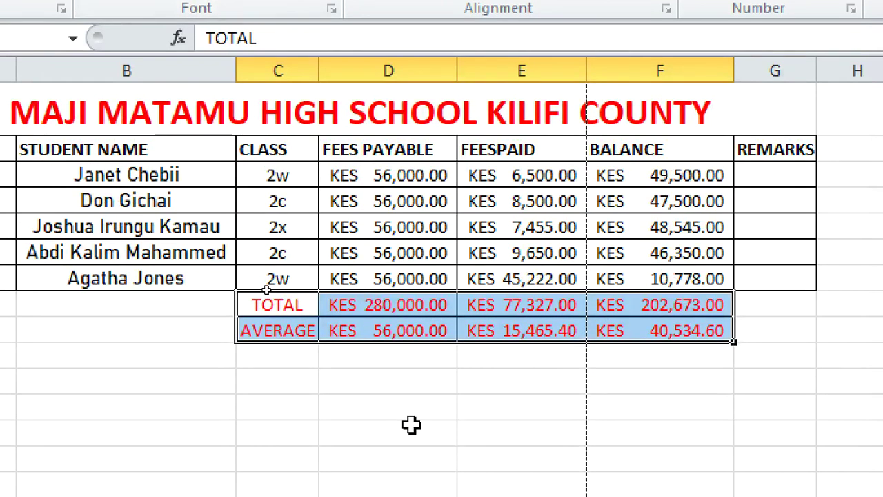
- Add the row labels MAX in C10 and MIN in C11, directly below AVERAGE
left_click(412, 424)
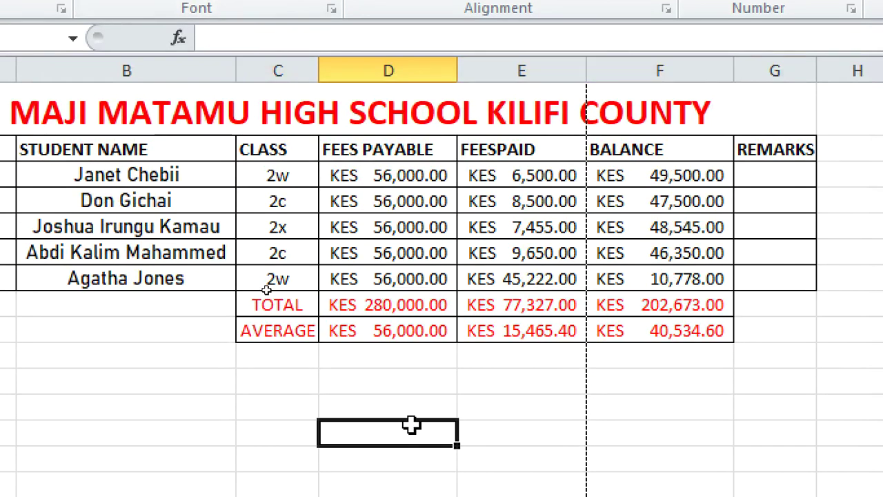
left_click(283, 358)
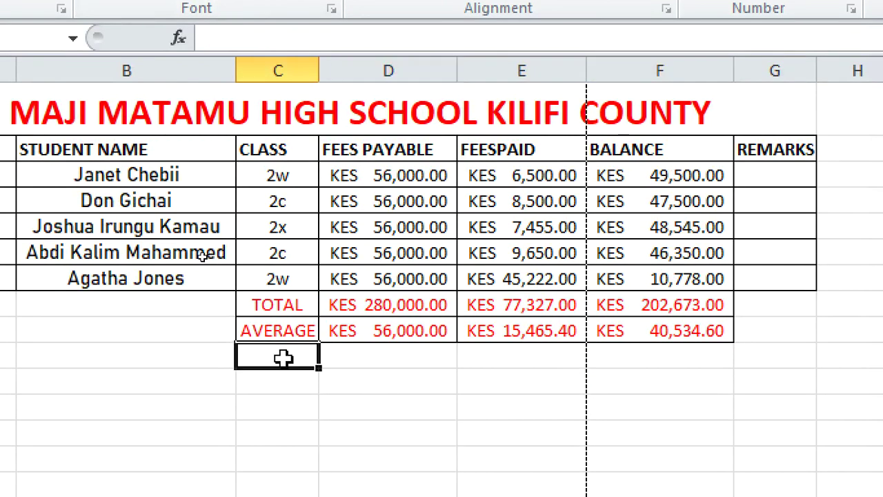
type("MA")
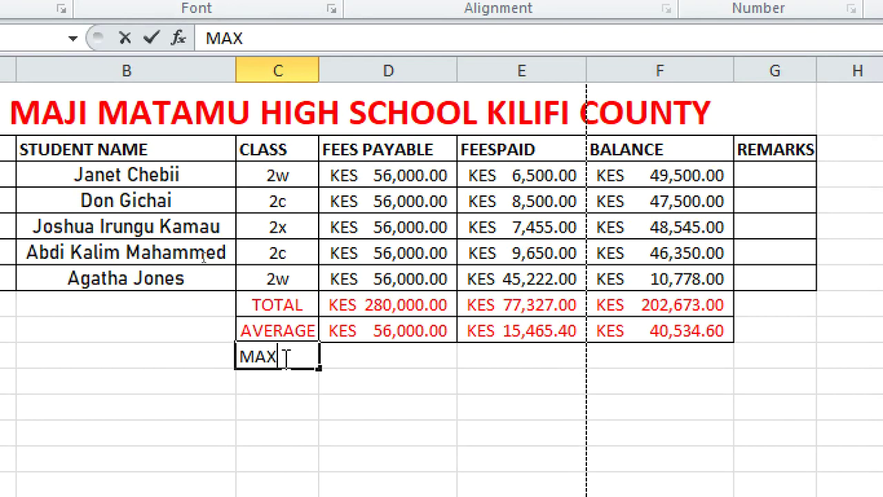
type("X")
key("Return")
type("M")
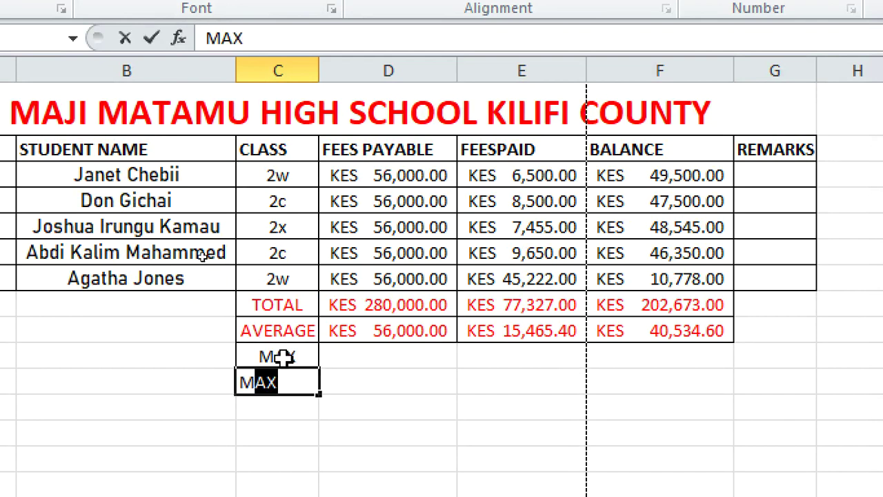
type("IN")
left_click(394, 399)
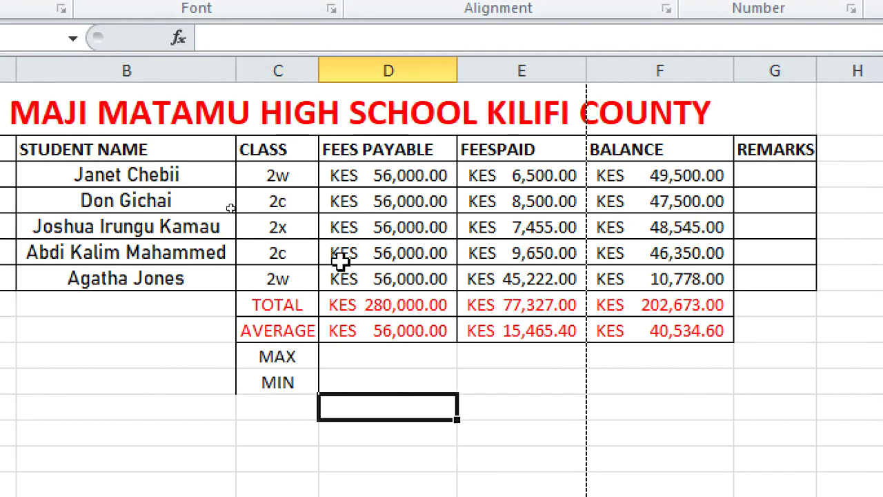
- Enter the formula =MIN(D3:D7) in D10, in the MAX row of the FEES PAYABLE column
left_click(348, 359)
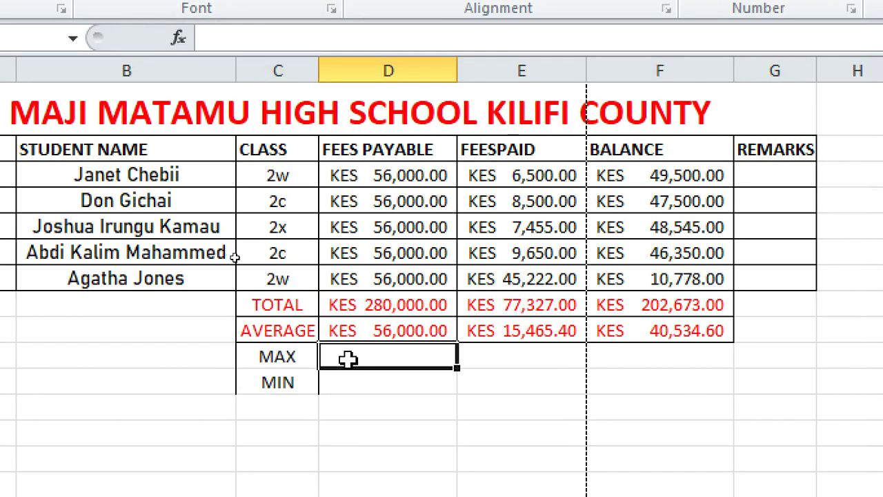
type("=MIN")
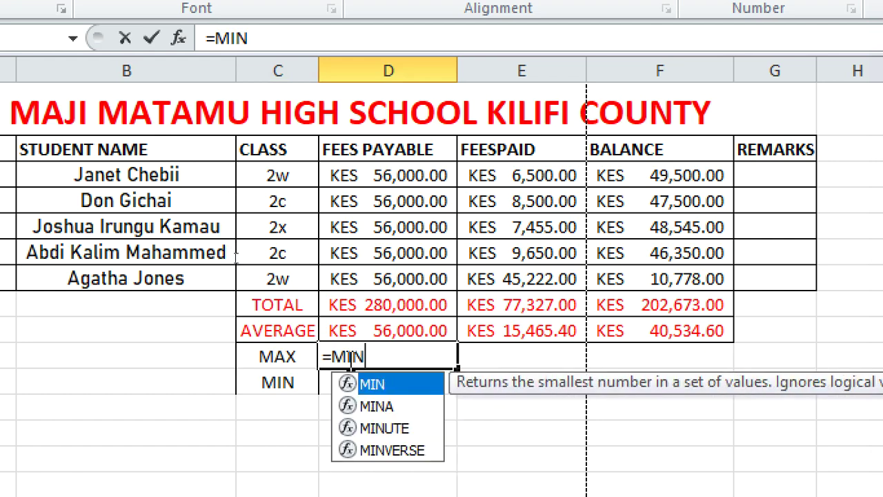
type("(")
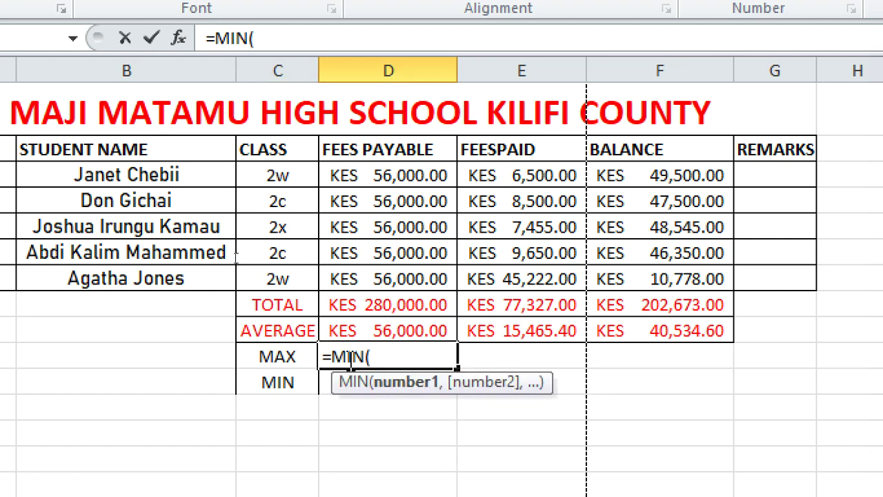
left_click(371, 182)
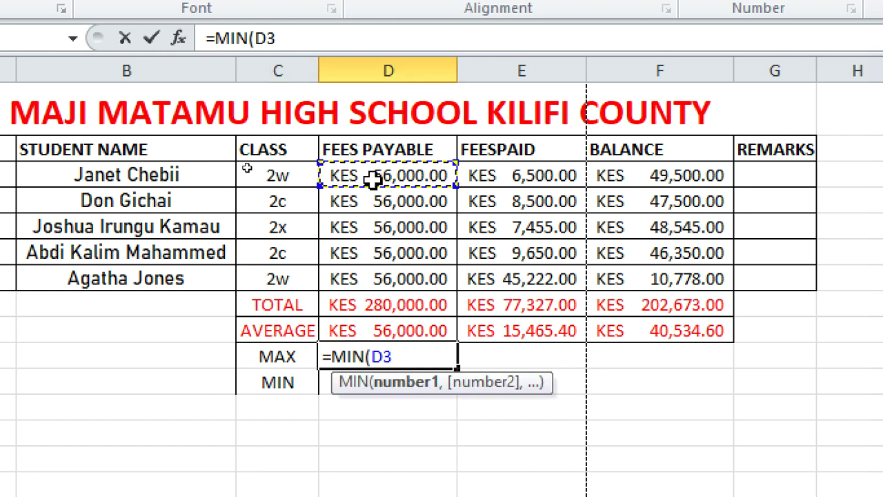
left_click(373, 179)
left_click_drag(373, 179, 380, 282)
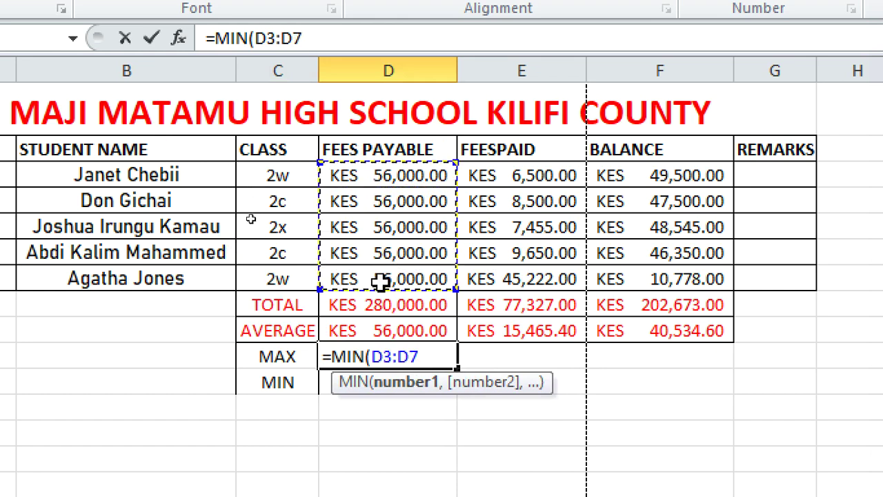
type(")")
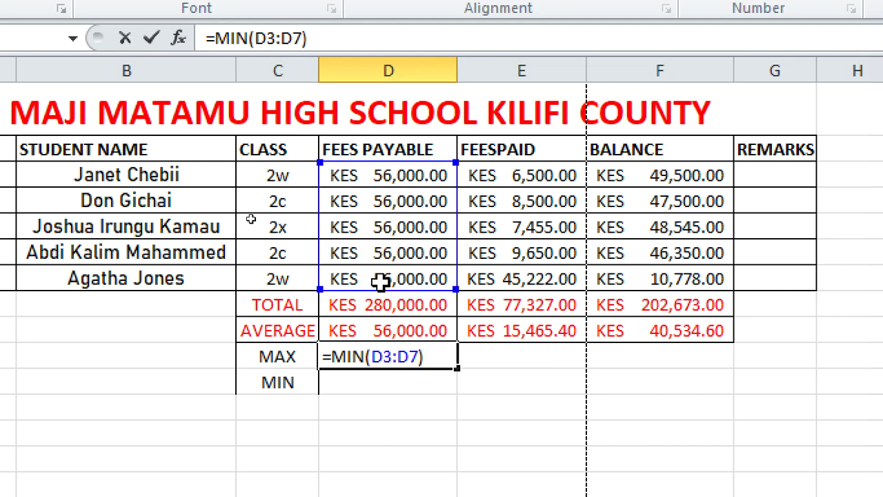
key("Return")
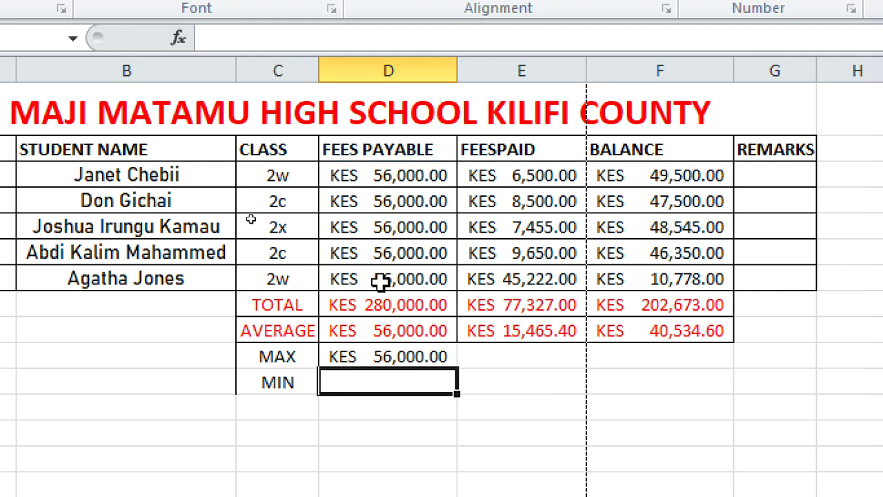
- Extend the range of the formula in D10 so that it reads =MIN(D3:D9)
left_click(397, 356)
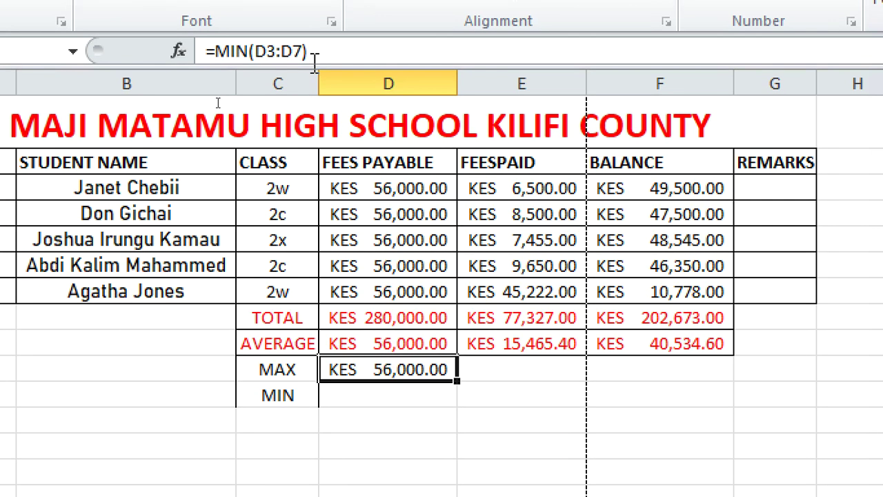
left_click(311, 40)
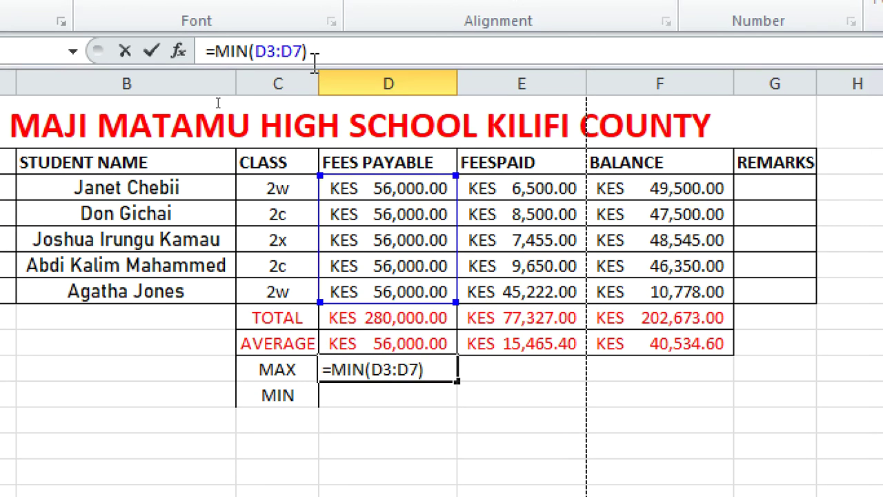
key("BackSpace")
key("BackSpace")
key("BackSpace")
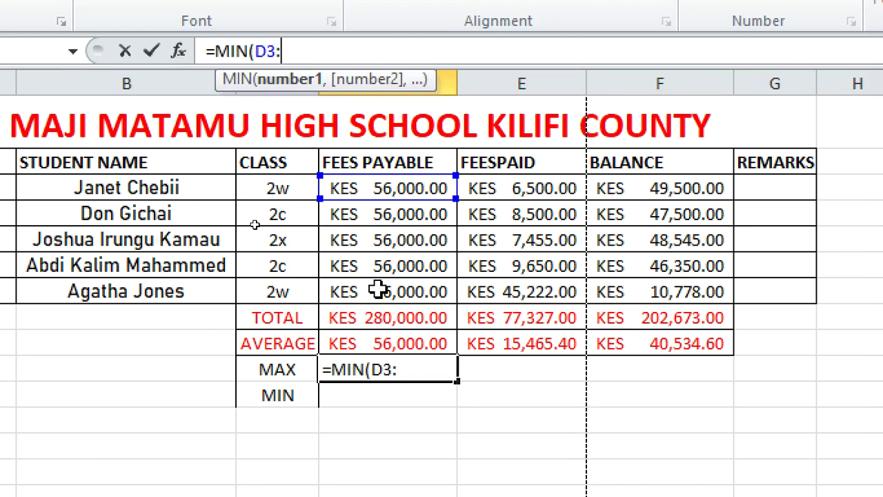
left_click(403, 343)
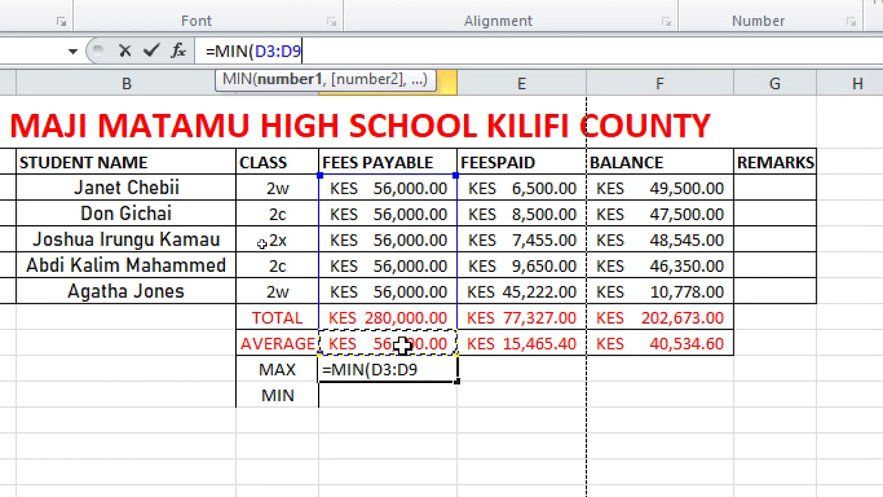
type(")")
key("Return")
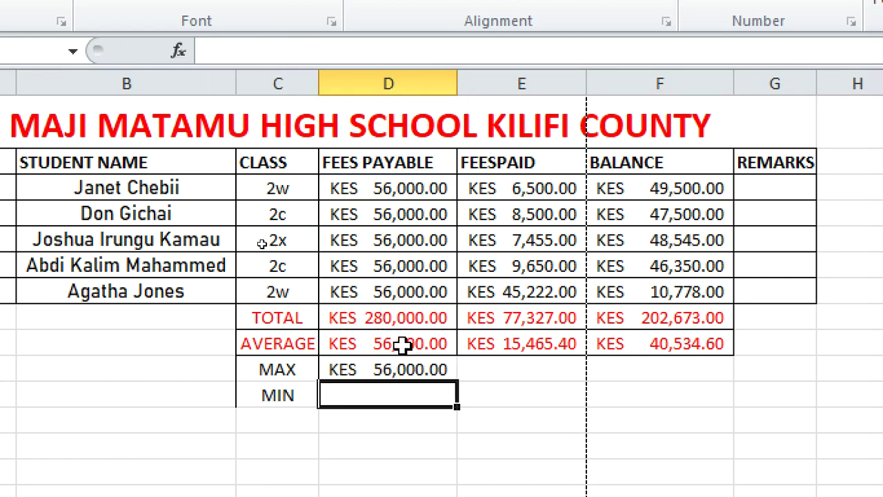
- Replace the function in D10 with MAX so that the formula reads =MAX(D3:D9)
left_click(360, 370)
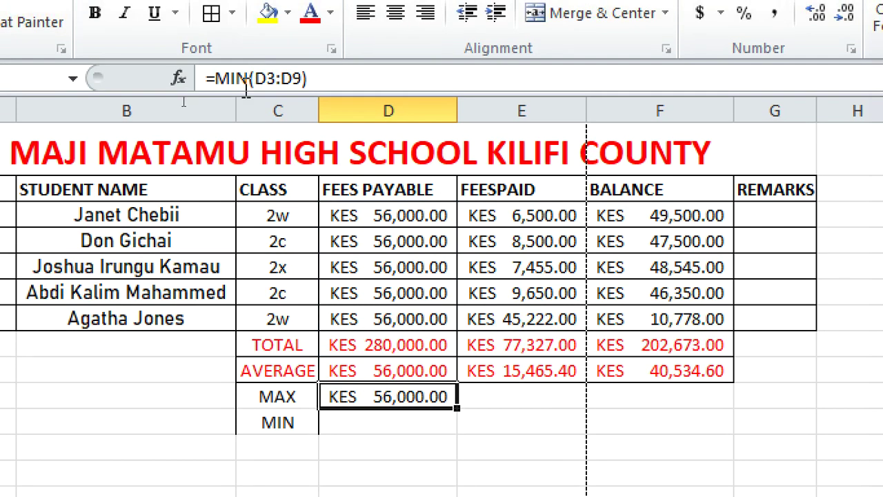
left_click(246, 63)
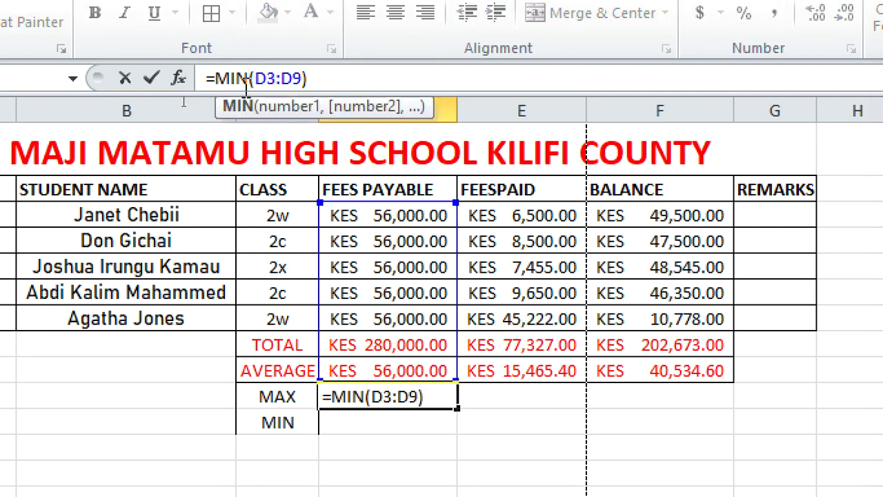
key("BackSpace")
key("BackSpace")
type("AX")
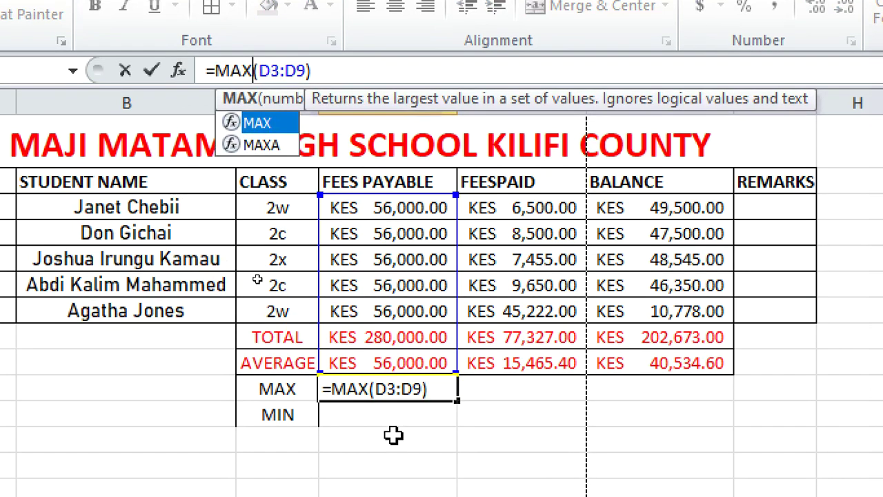
key("Return")
left_click(400, 407)
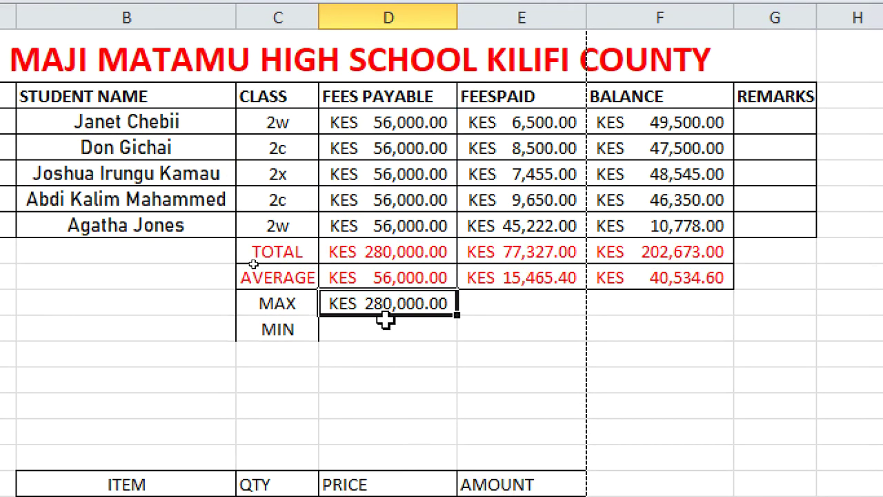
- Enter the formula =MIN(D3:D9) in D11 for the smallest FEES PAYABLE value
left_click(374, 332)
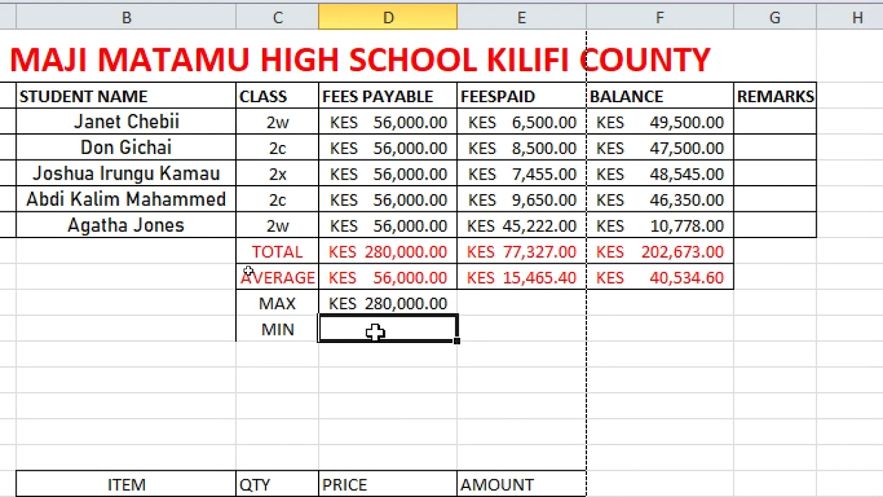
type("=MIN")
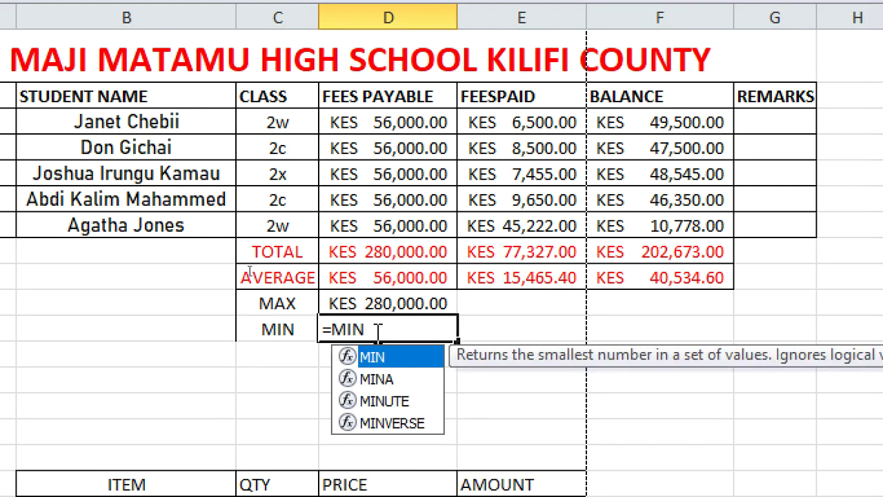
type("(")
left_click(335, 123)
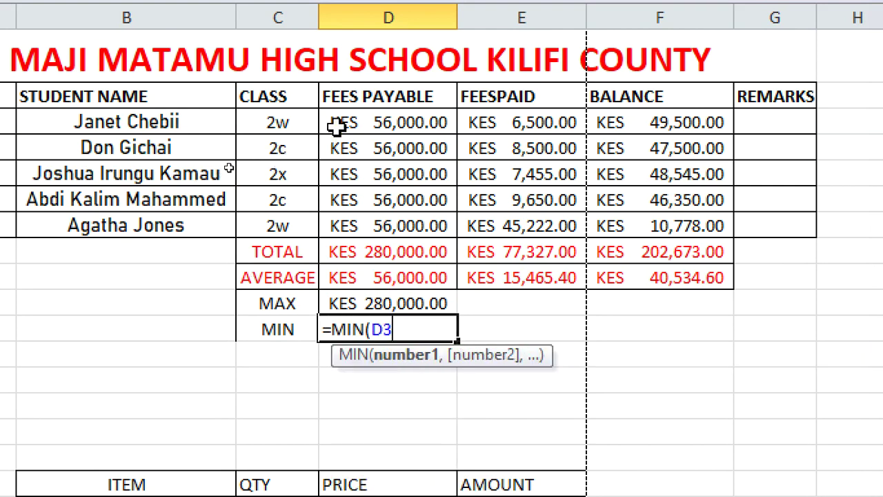
left_click_drag(336, 124, 338, 125)
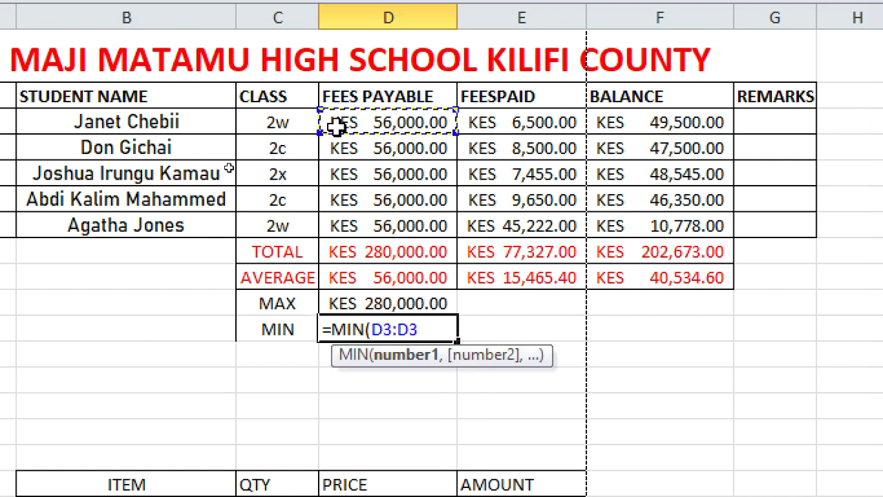
left_click(395, 286)
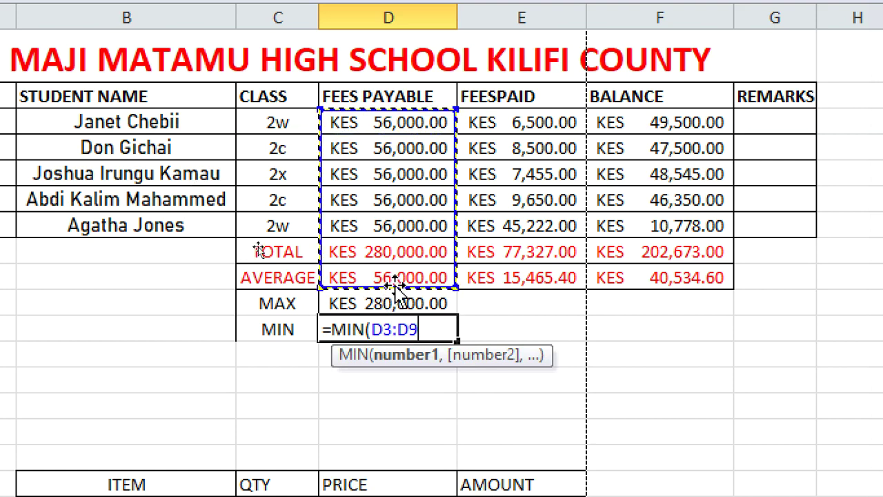
type(")")
key("Return")
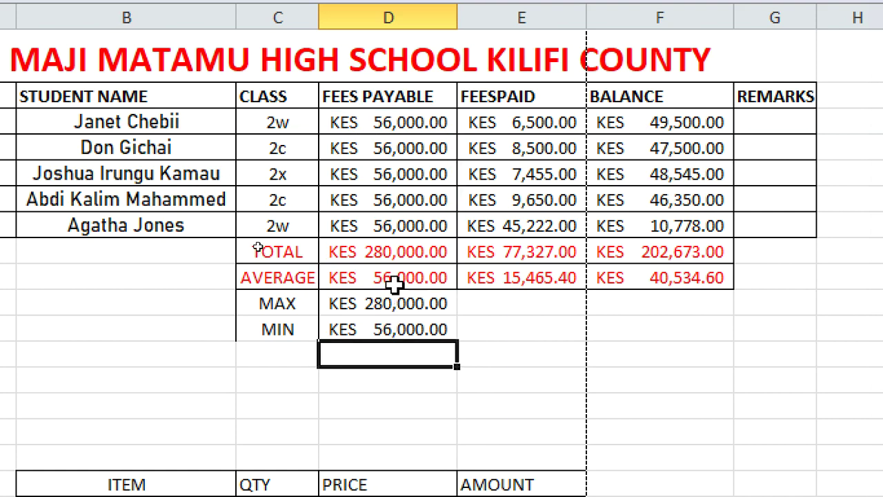
- Fill the MAX formula in D10 and the MIN formula in D11 across to the FEESPAID and BALANCE columns
left_click(417, 334)
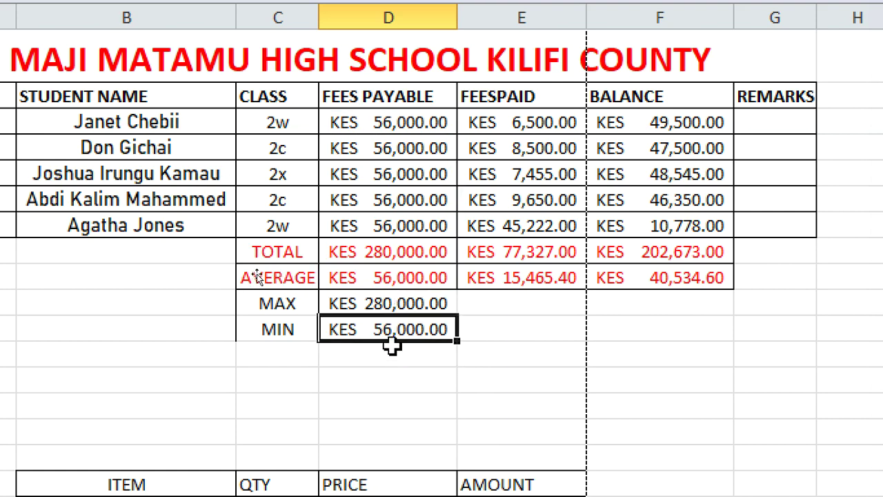
left_click(376, 304)
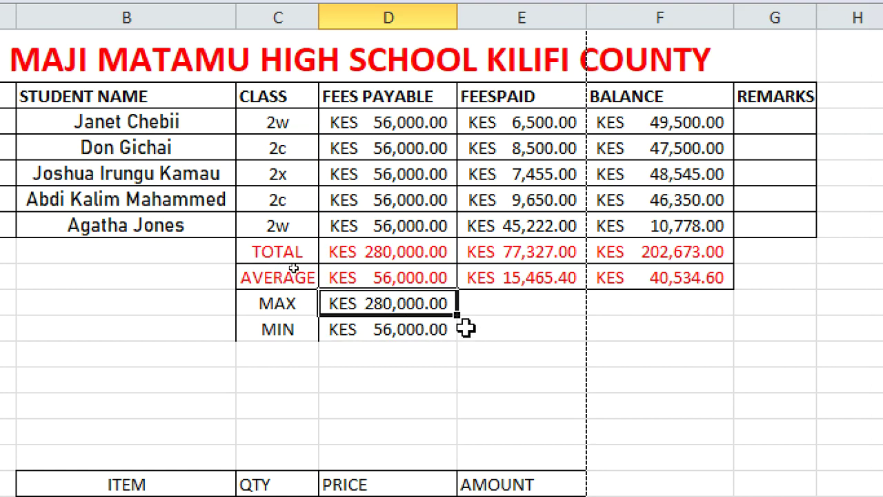
left_click_drag(510, 317, 717, 308)
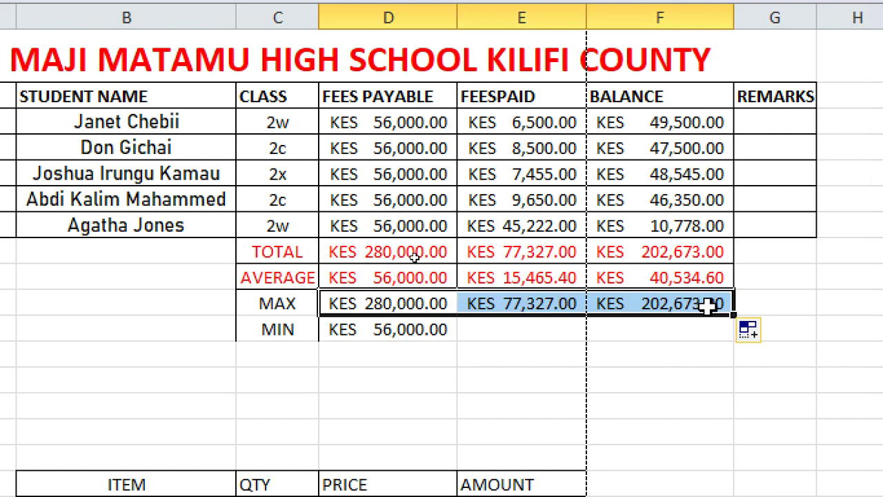
left_click(365, 333)
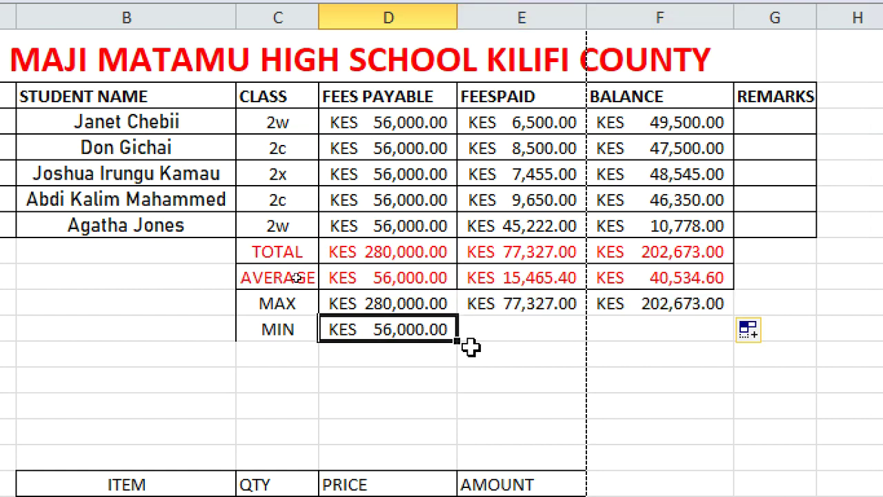
left_click_drag(461, 341, 717, 331)
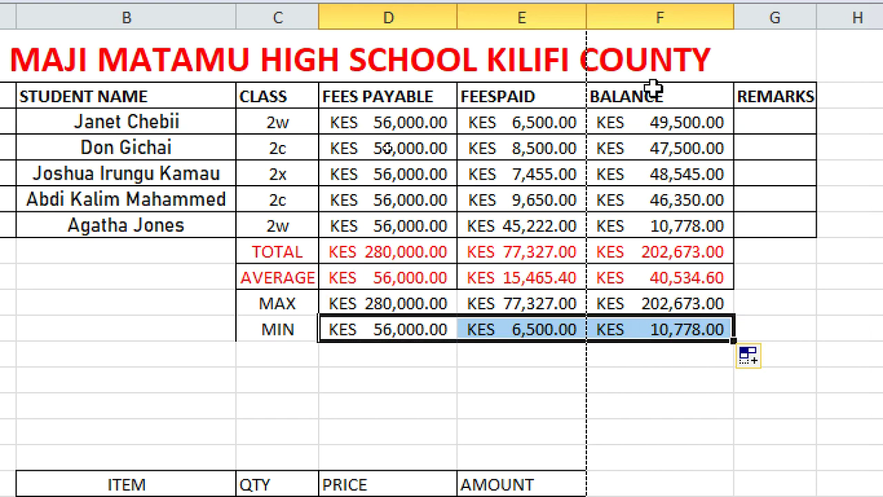
- Apply borders around all cells of the MAX and MIN rows in C10:F11
left_click(686, 224)
left_click(704, 331)
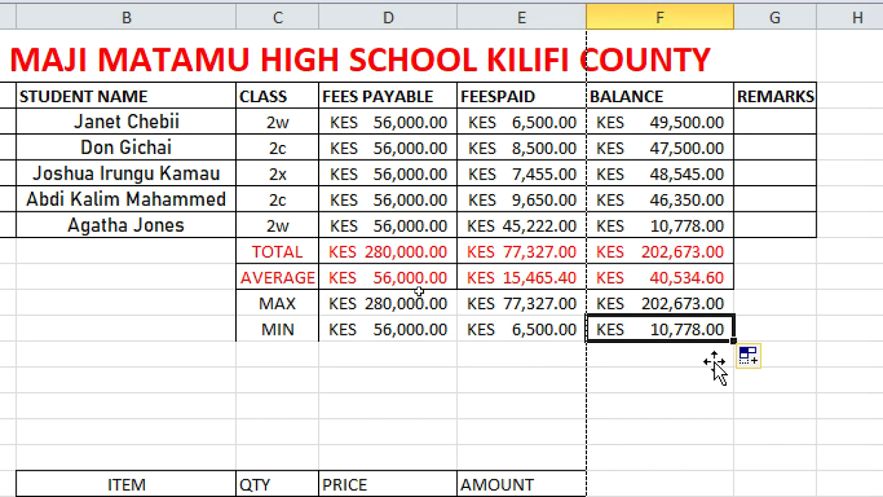
left_click_drag(717, 328, 296, 311)
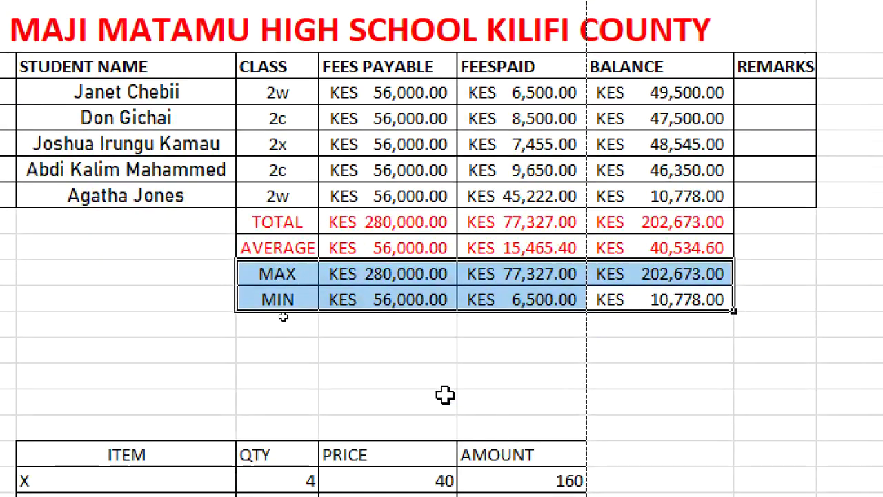
left_click(437, 387)
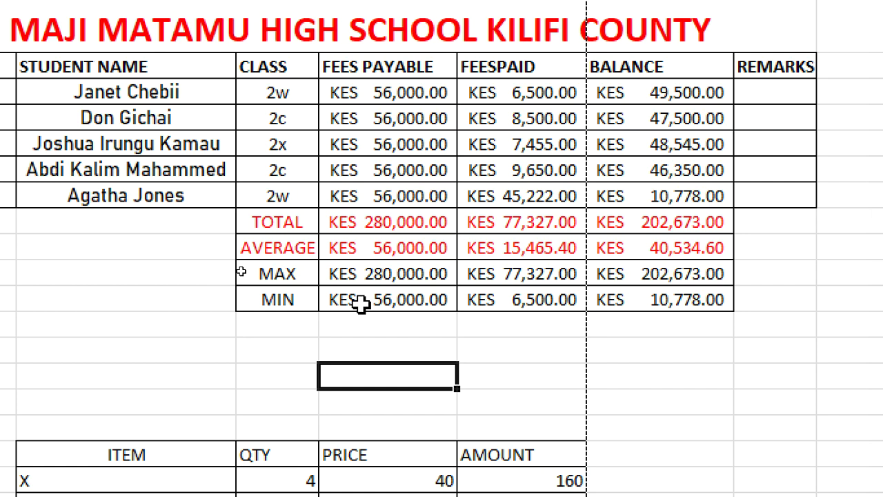
left_click(43, 252)
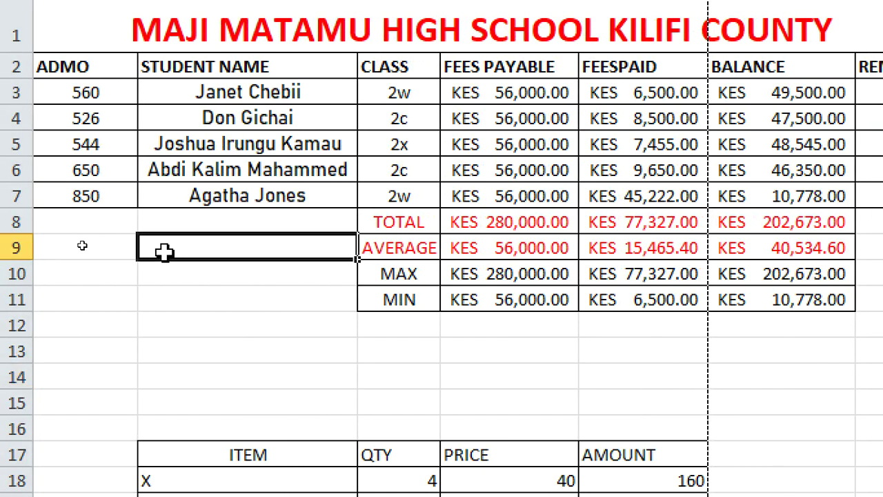
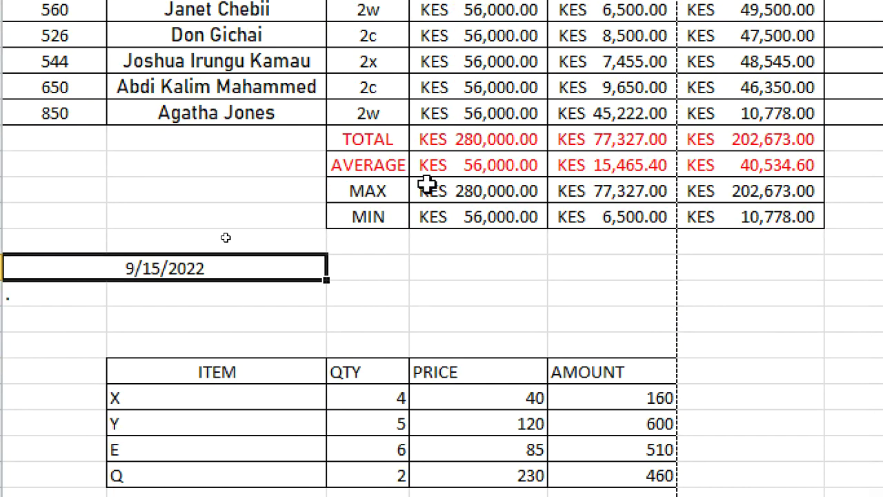
scroll(426, 184, "up", 1)
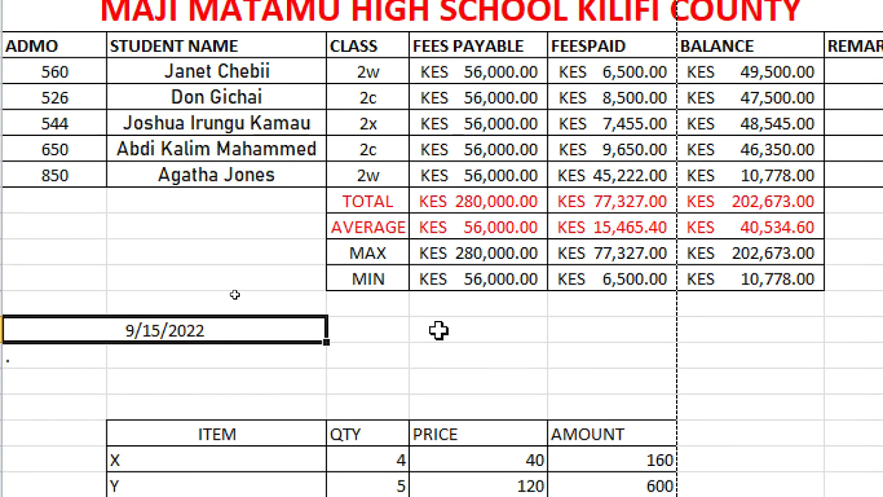
left_click(425, 323)
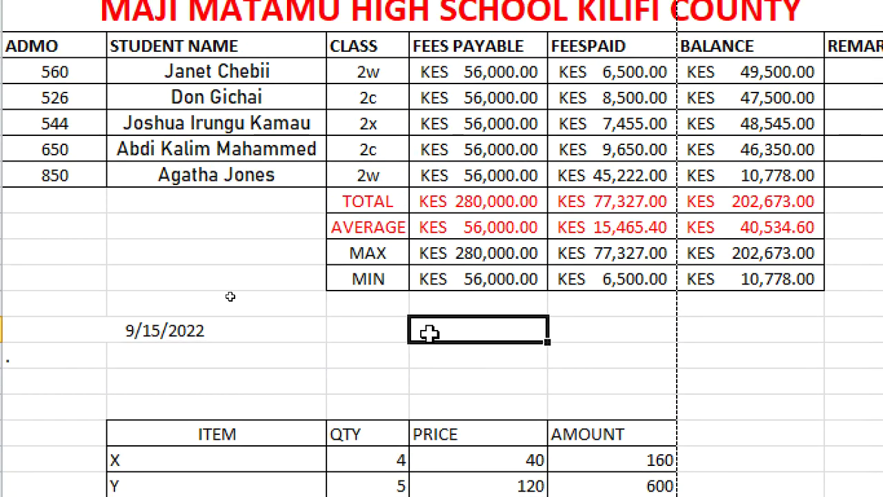
- Start a COUNTIF formula in C13 with the FEESPAID values E3:E7 as its range
left_click(373, 335)
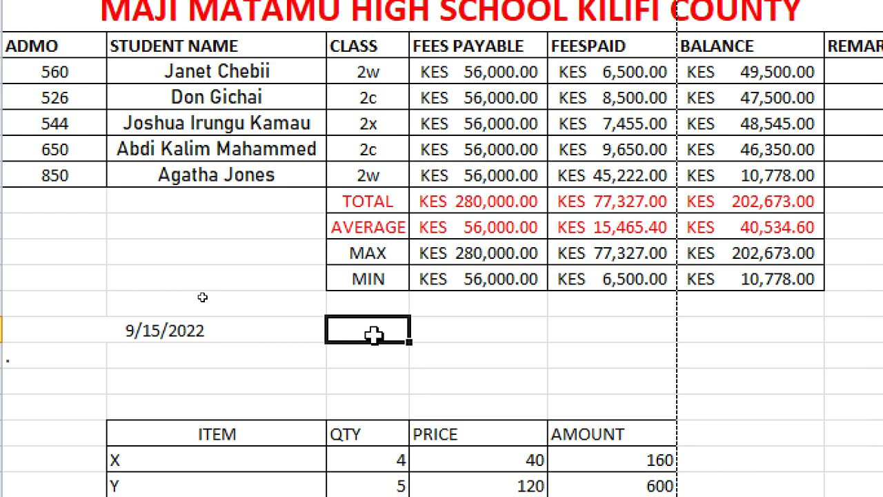
type("=")
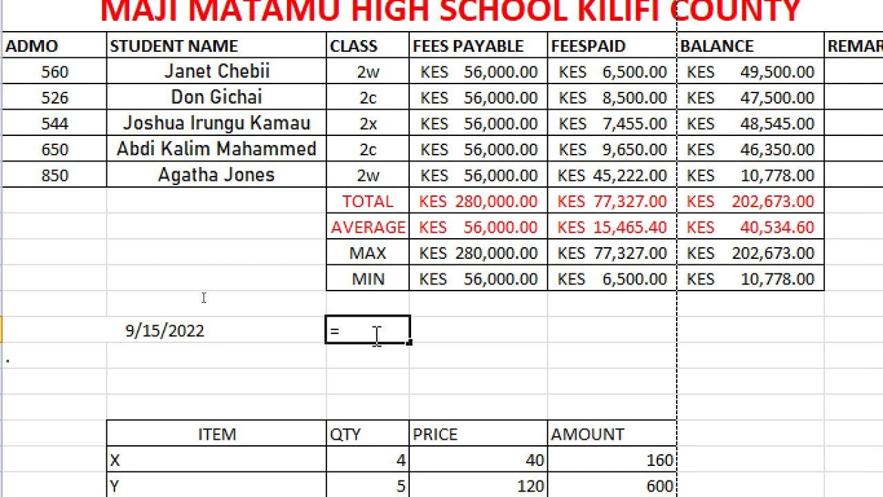
type("COUNTIF")
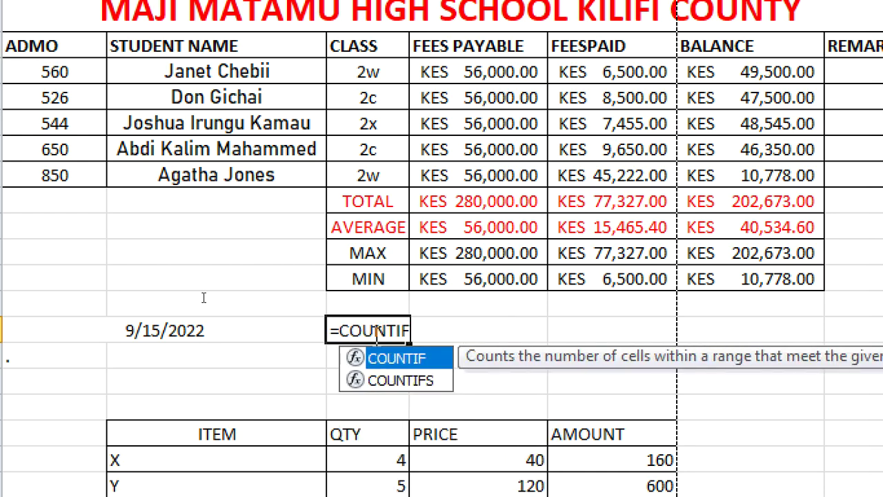
type("(")
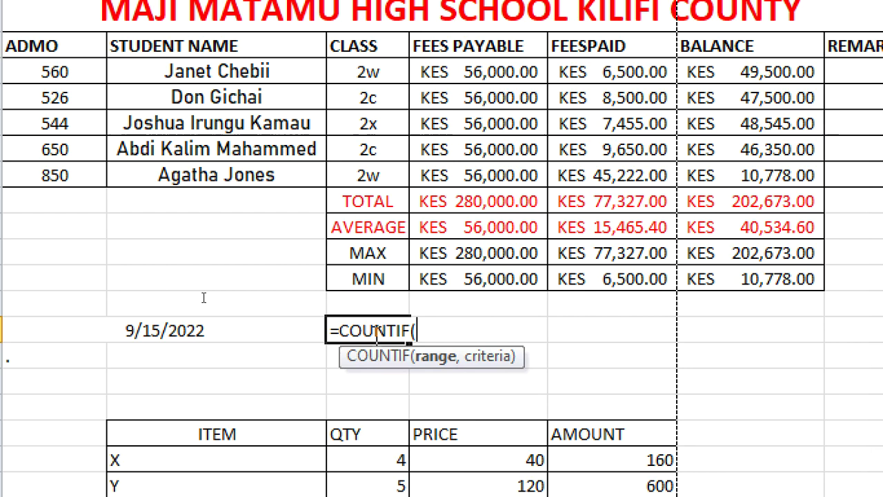
left_click(598, 76)
left_click_drag(599, 73, 607, 181)
type(",")
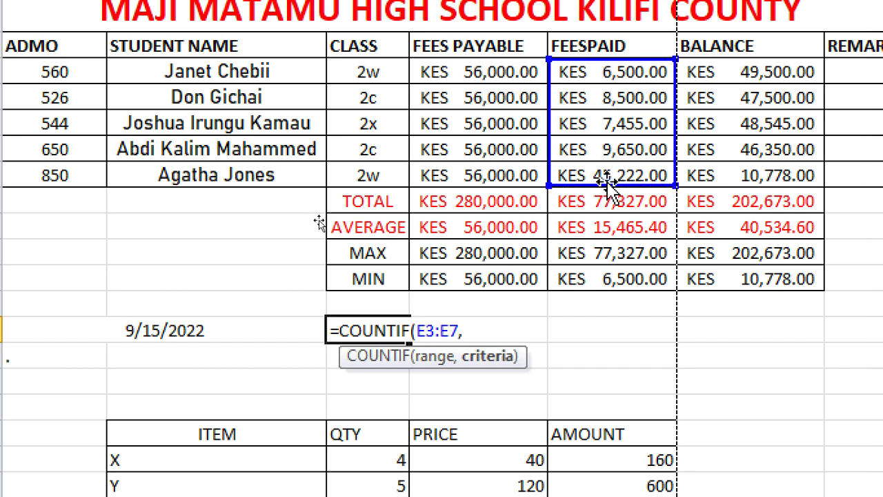
- Try to complete the C13 formula as =COUNTIF(E3:E7,2w,C3:C7)
type("2W")
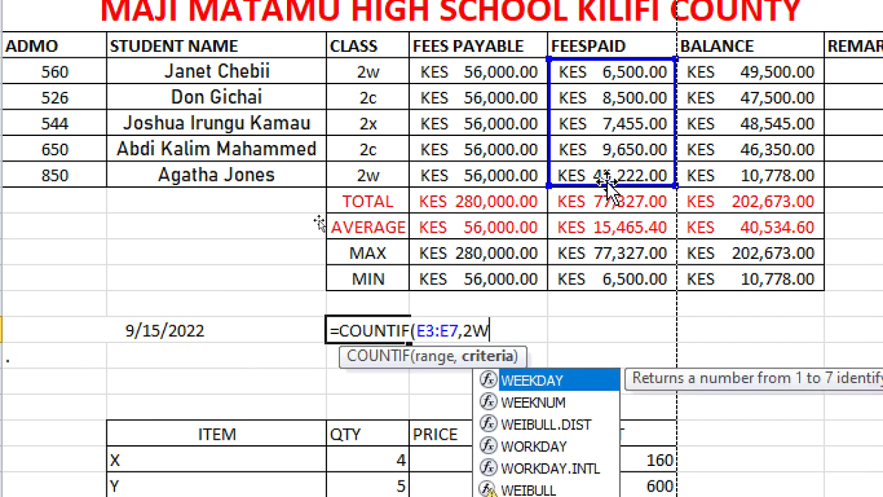
key("BackSpace")
type("w,")
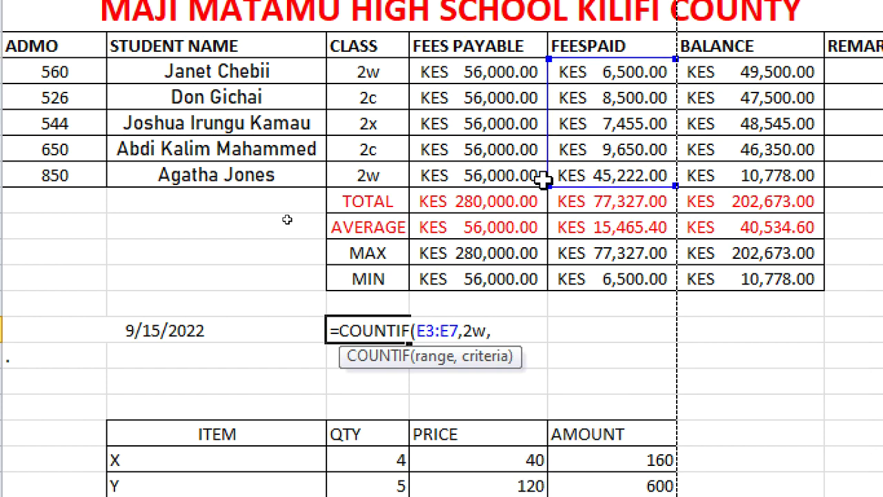
left_click(346, 67)
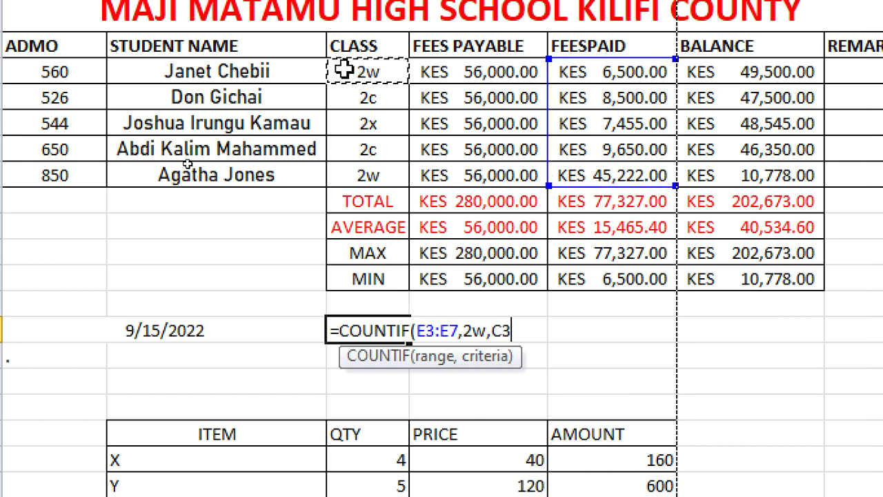
left_click_drag(379, 173, 378, 173)
type(")")
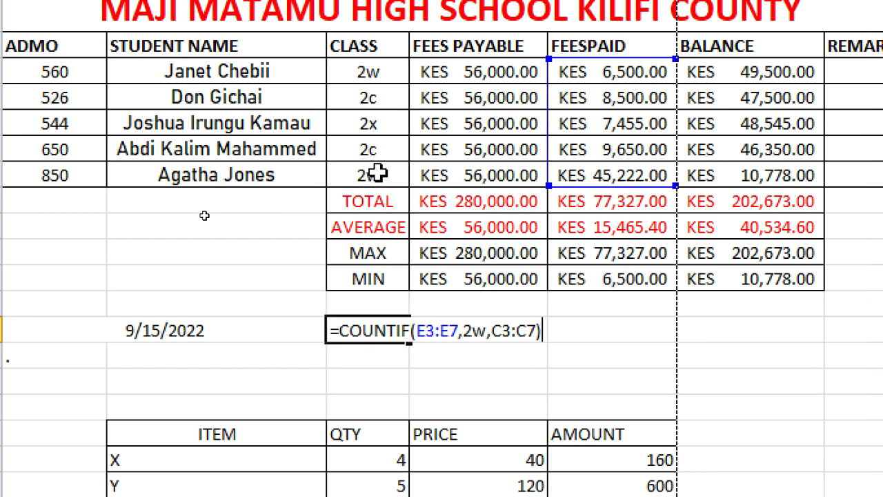
key("Return")
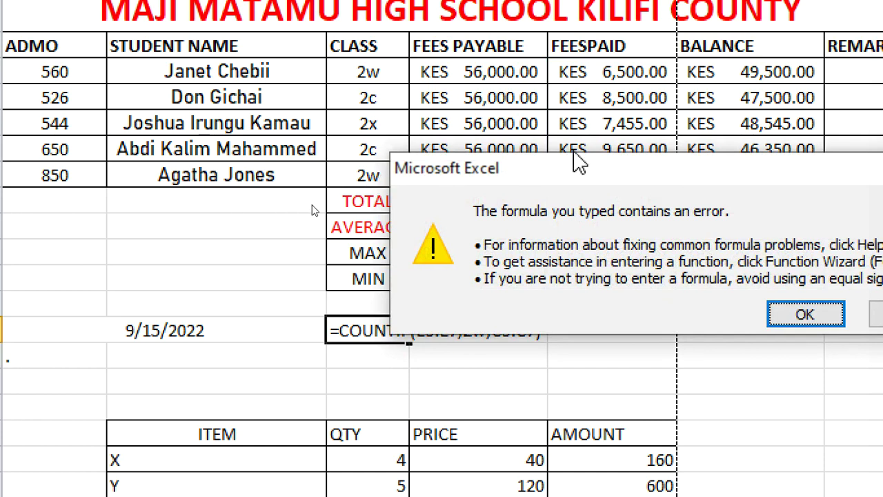
left_click(731, 312)
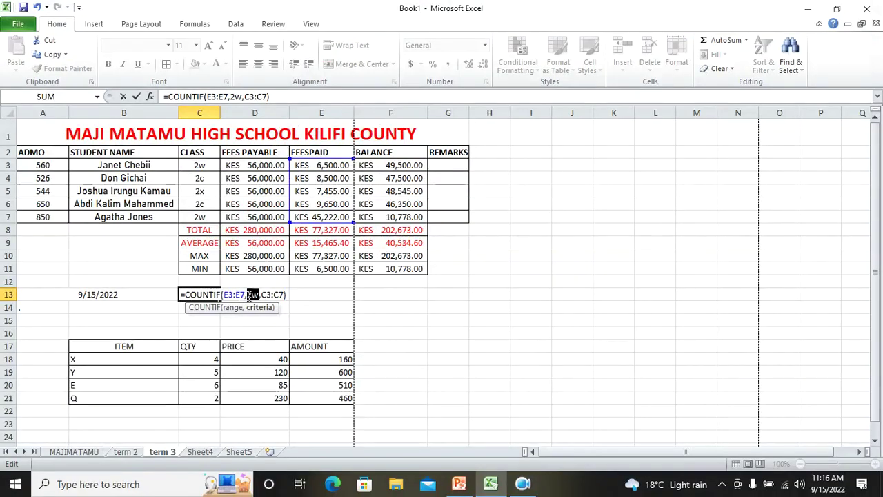
left_click(525, 484)
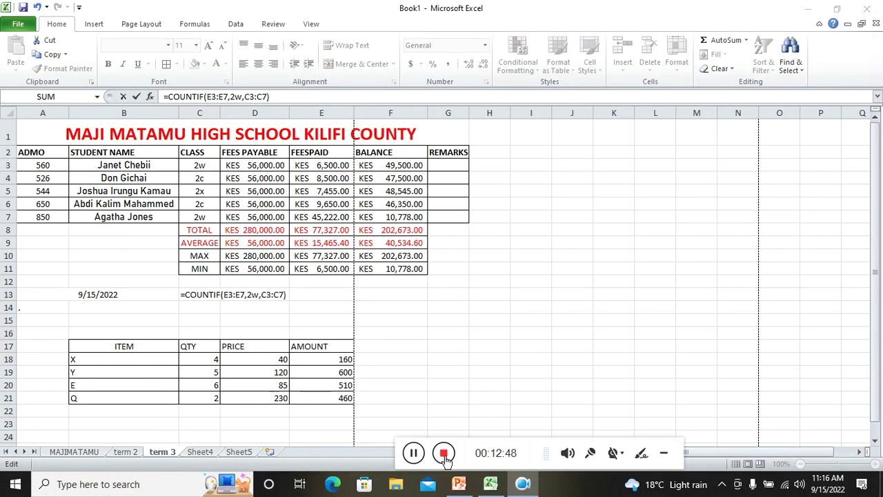
left_click(417, 454)
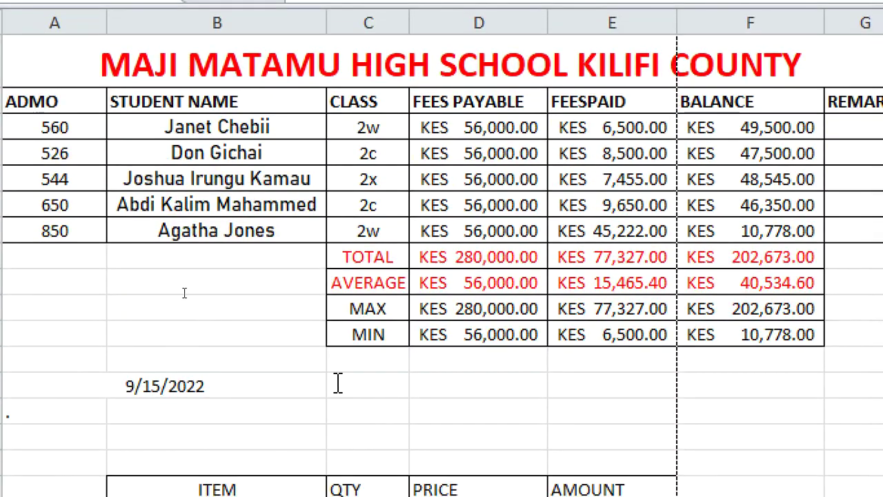
- Start a SUMIF formula in the emptied cell C13 with the CLASS entries C3:C7 as its range
left_click(336, 489)
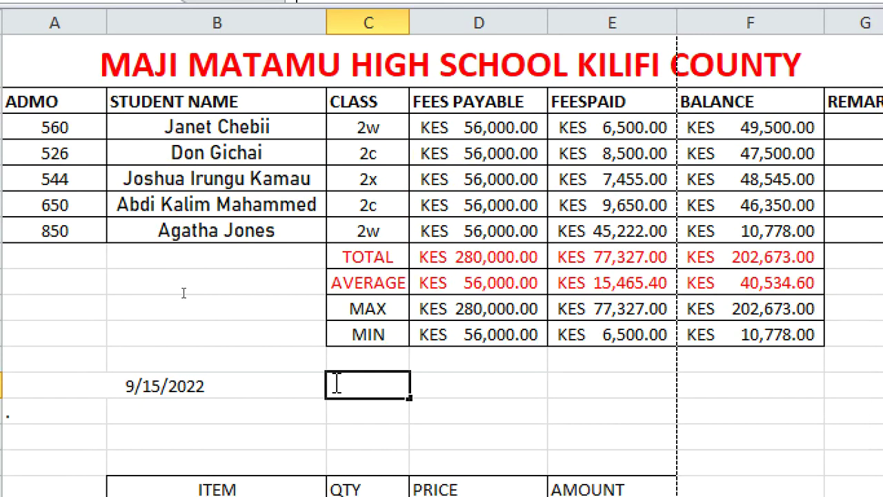
type("=sum")
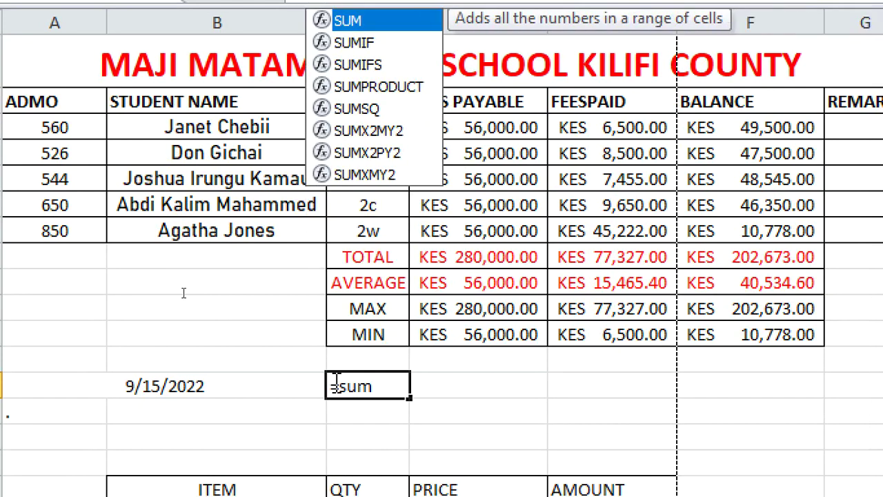
type("if(")
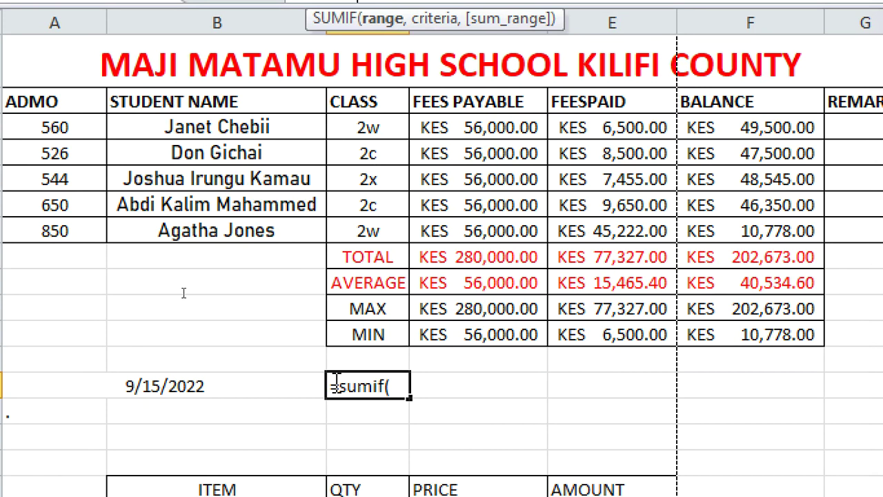
left_click(337, 128)
type(":C3")
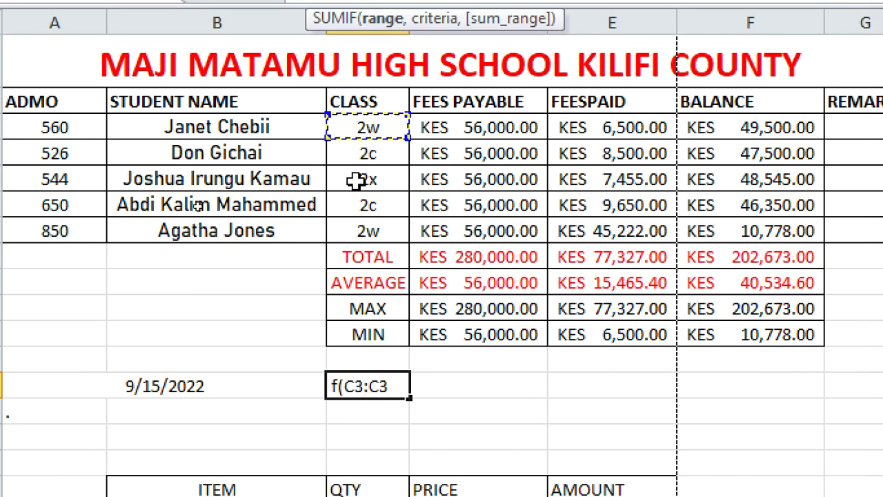
left_click(372, 233)
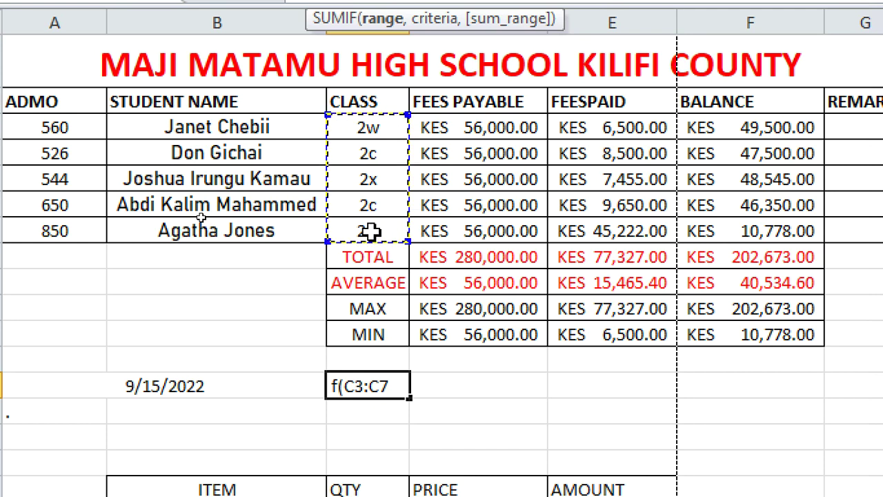
- Complete the SUMIF formula in C13 with the criterion "2w" and the BALANCE values F3:F7 as the sum range
type(",")
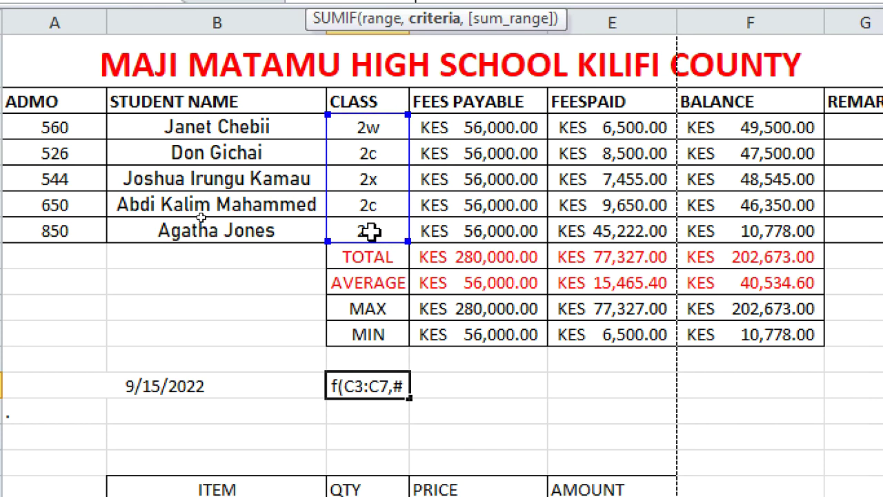
type("@")
key("BackSpace")
type("\"")
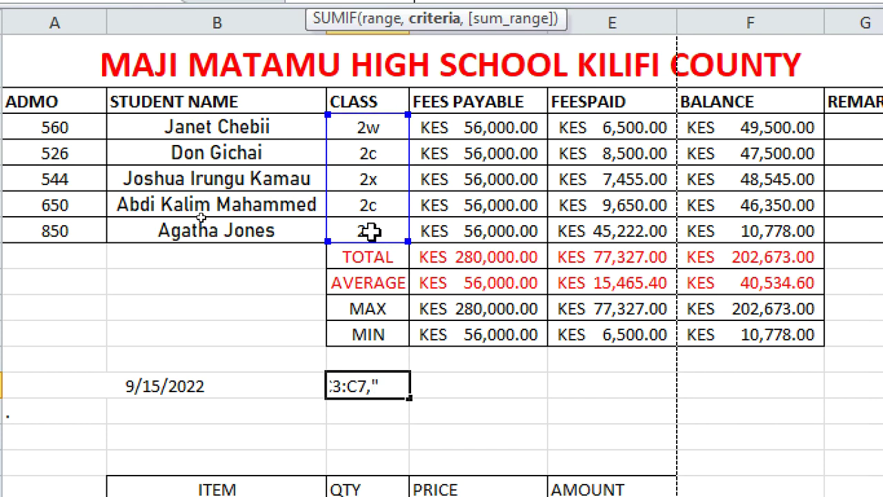
type("2w\",")
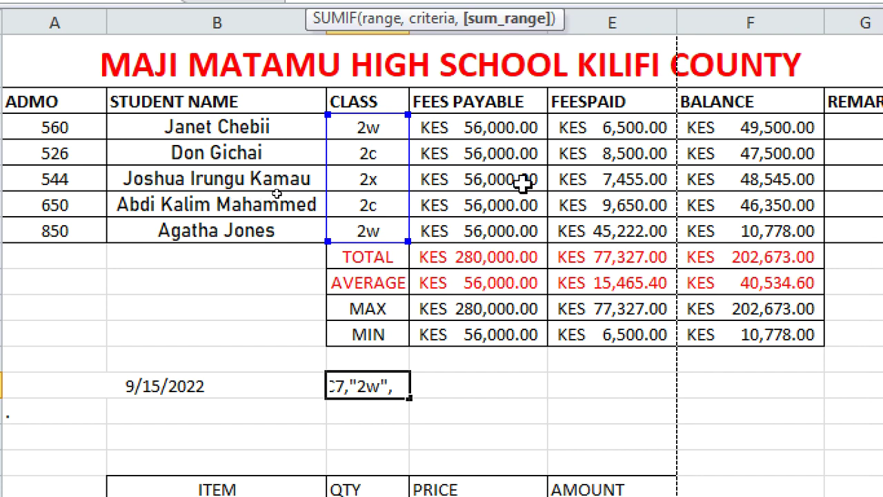
left_click(723, 133)
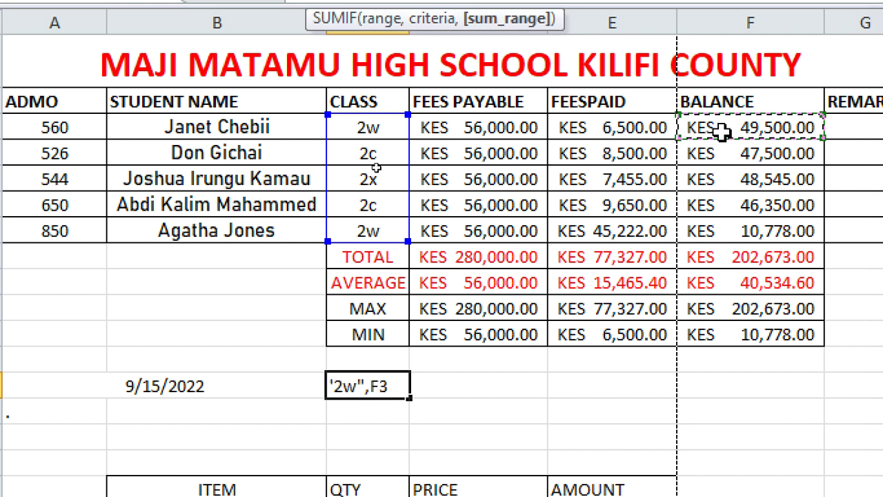
type(":F3")
left_click_drag(722, 133, 734, 234)
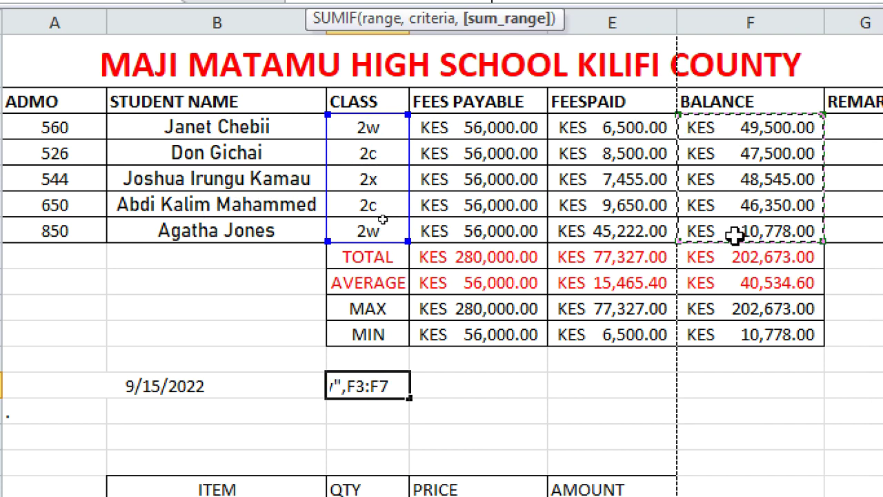
type(")")
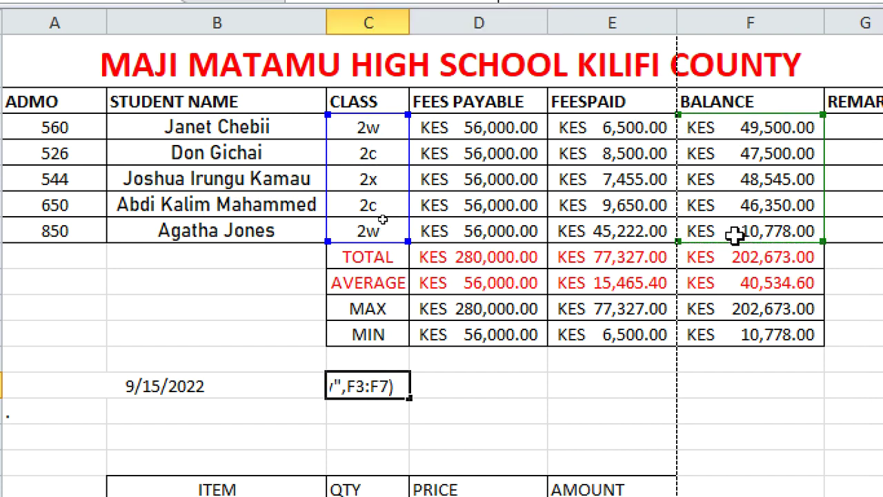
key("Return")
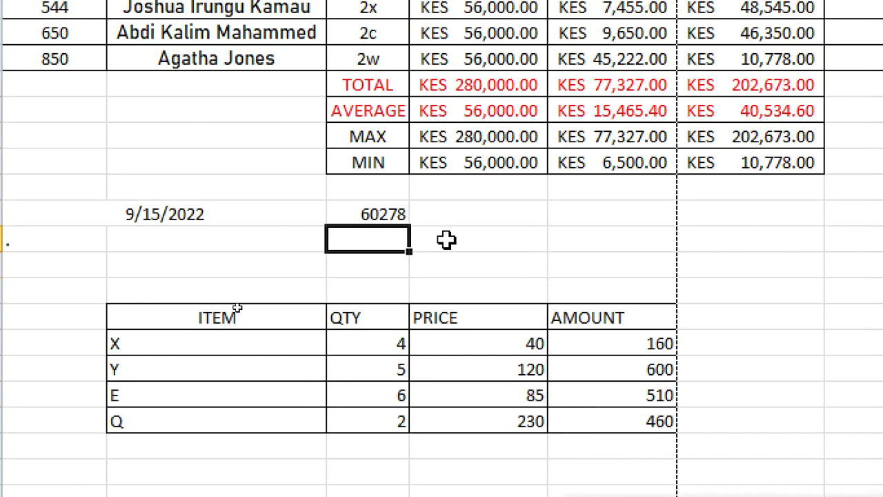
- Review the SUMIF formula in C13, checking its class range, criterion, sum range and result
left_click(369, 388)
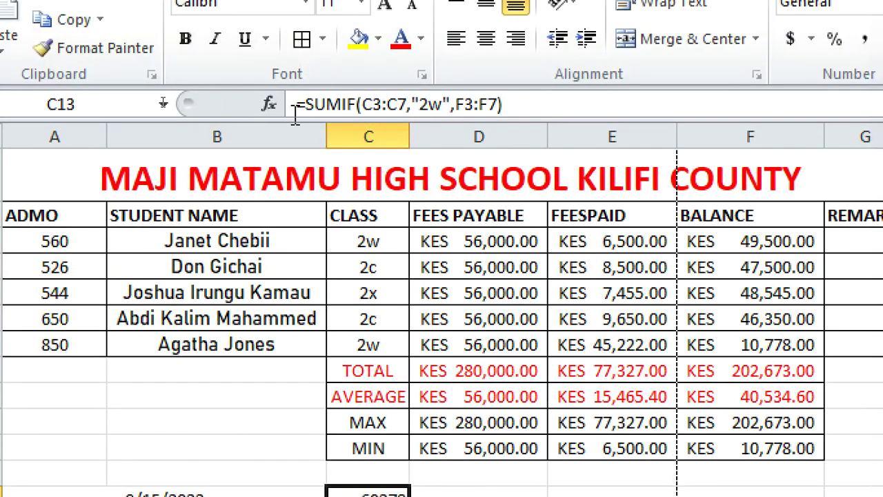
left_click_drag(306, 94, 526, 107)
left_click(526, 106)
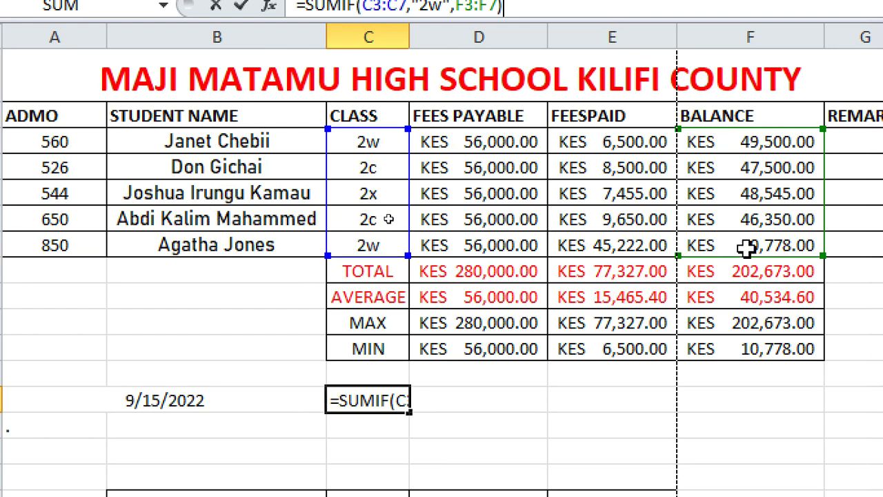
key("Return")
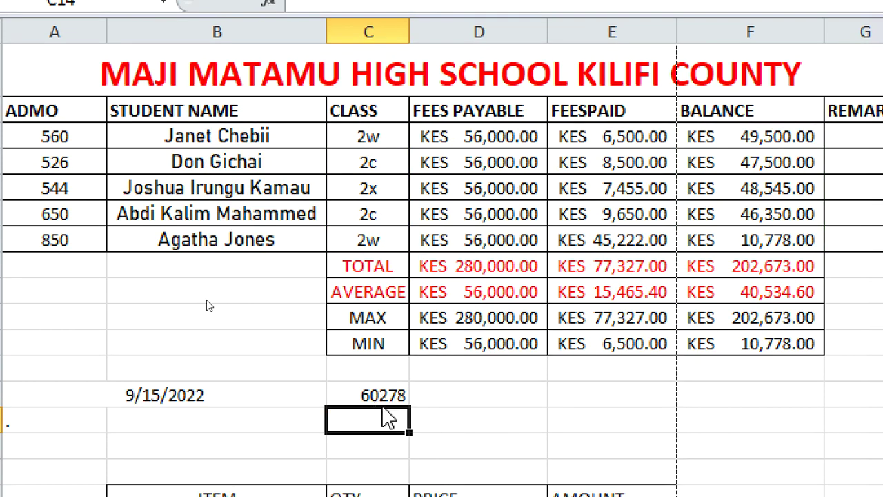
left_click(382, 394)
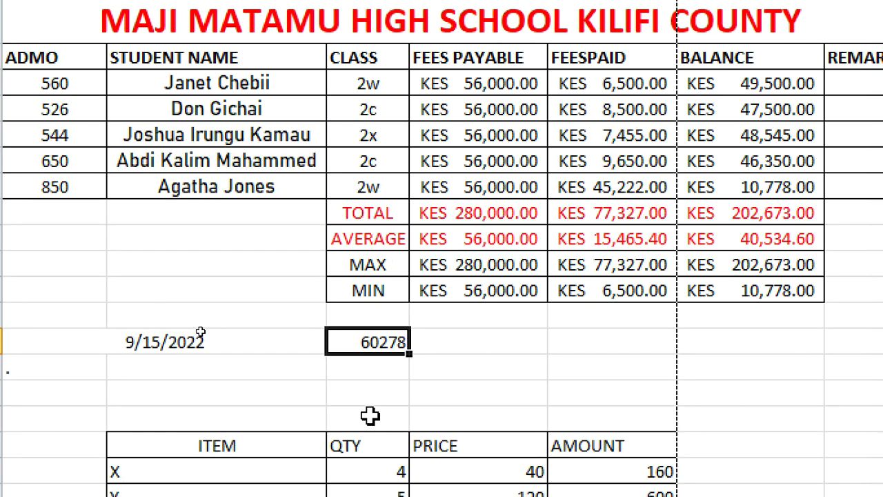
- Enter a COUNTIF formula in C14 that counts the "2w" entries in the CLASS range C3:C7
left_click(365, 369)
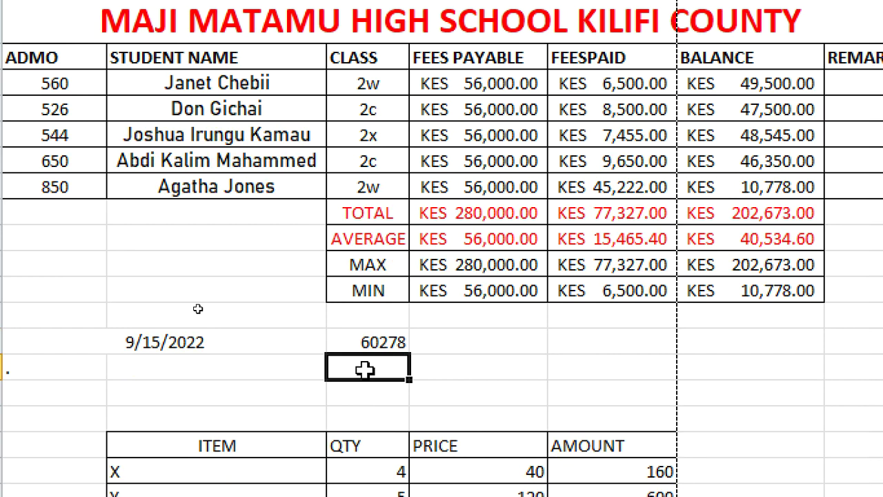
type("=co")
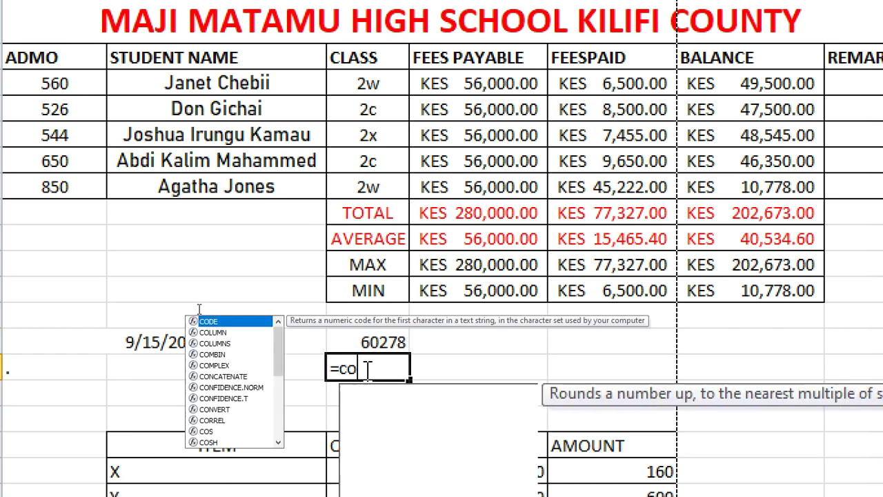
type("untif(")
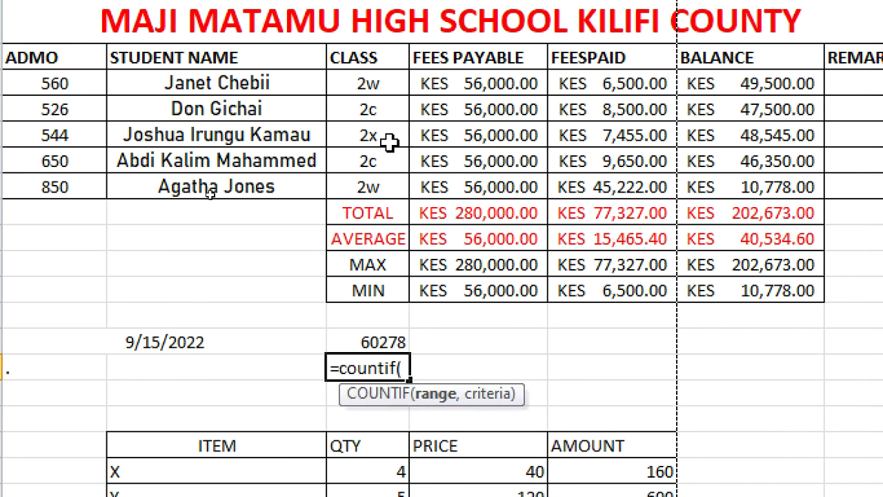
left_click(357, 84)
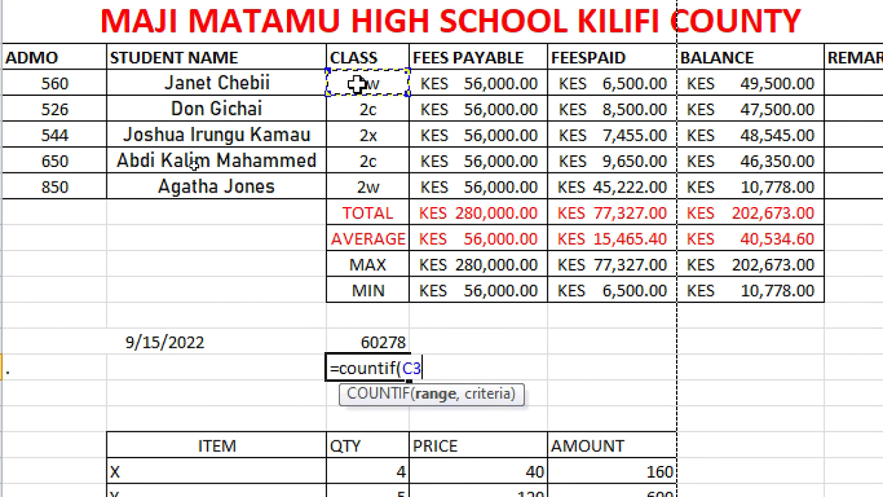
left_click_drag(356, 83, 362, 188)
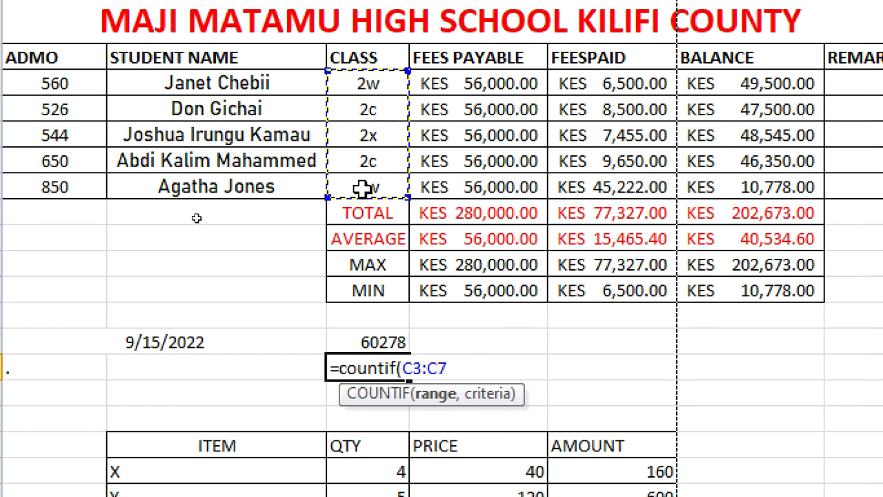
type(",")
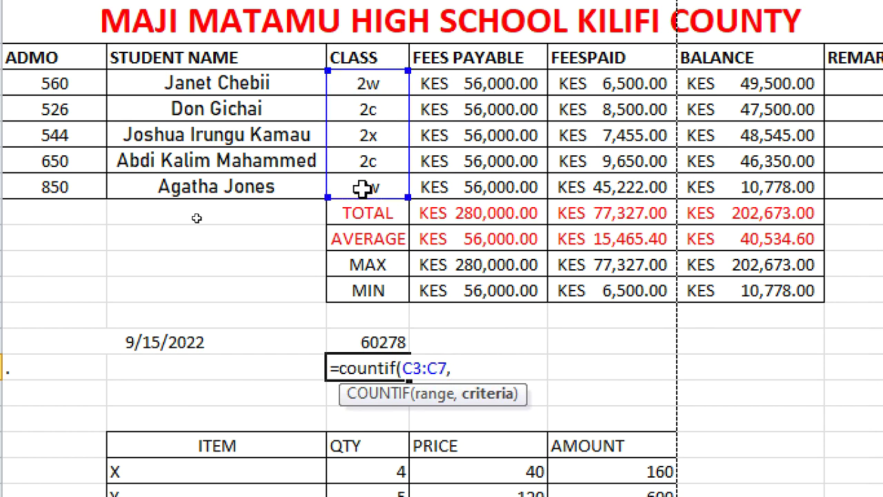
type("\"2w\")")
key("Return")
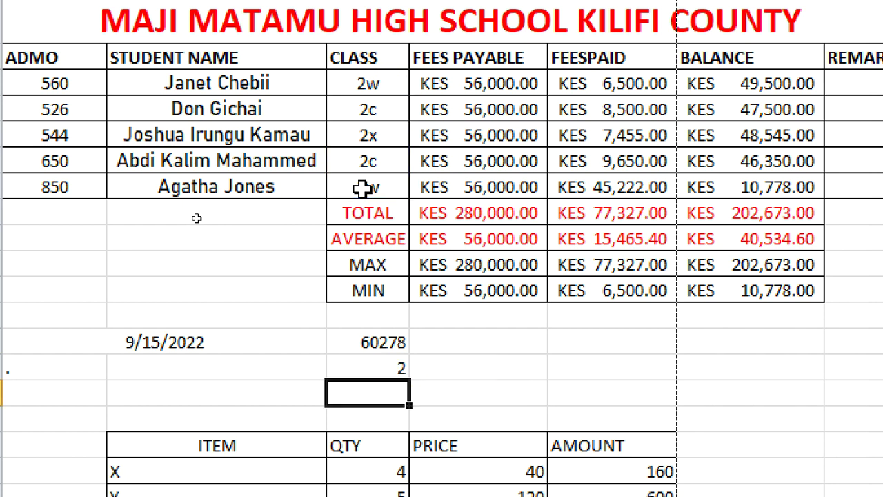
- Change the criterion of the COUNTIF formula in C14 to "2x"
left_click(365, 371)
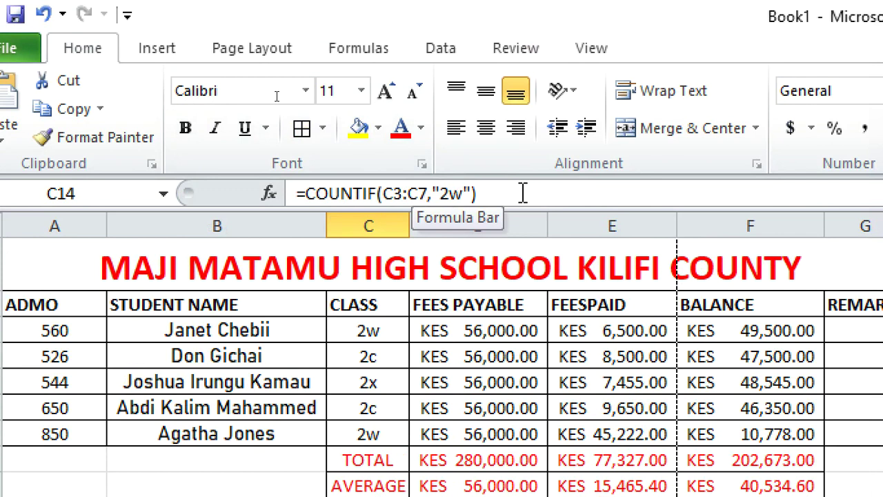
left_click_drag(523, 193, 302, 200)
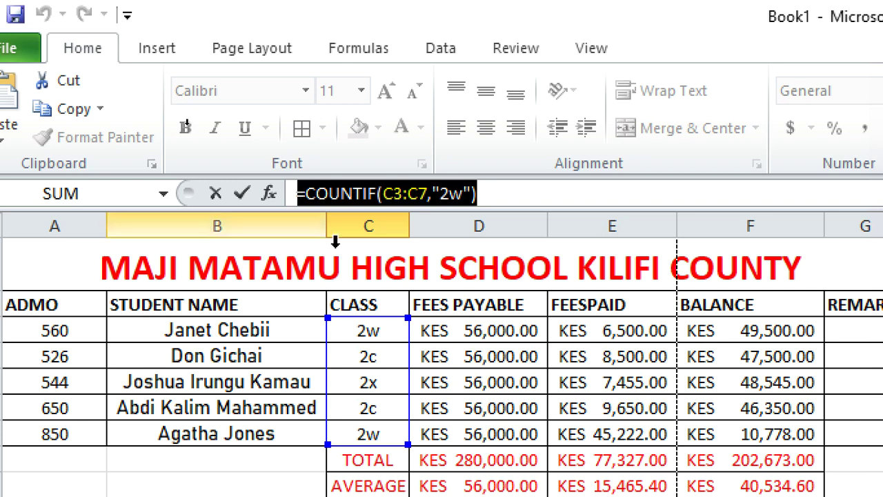
left_click(461, 195)
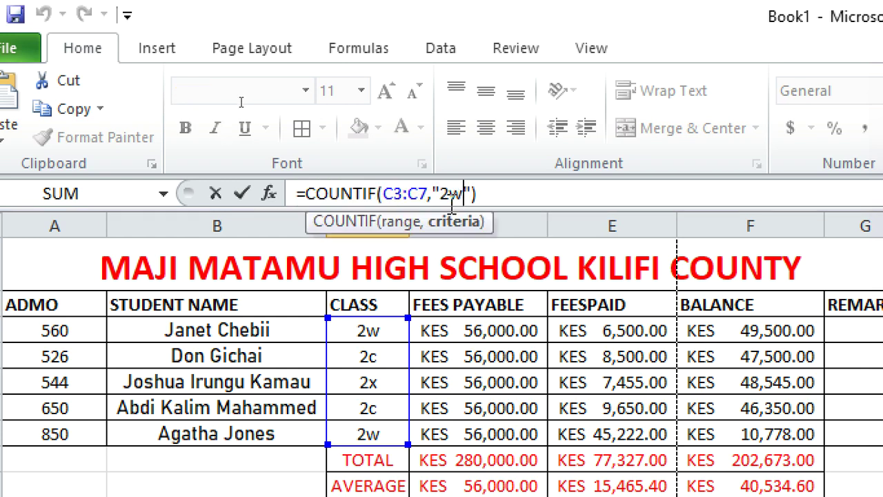
key("BackSpace")
type("x")
key("Return")
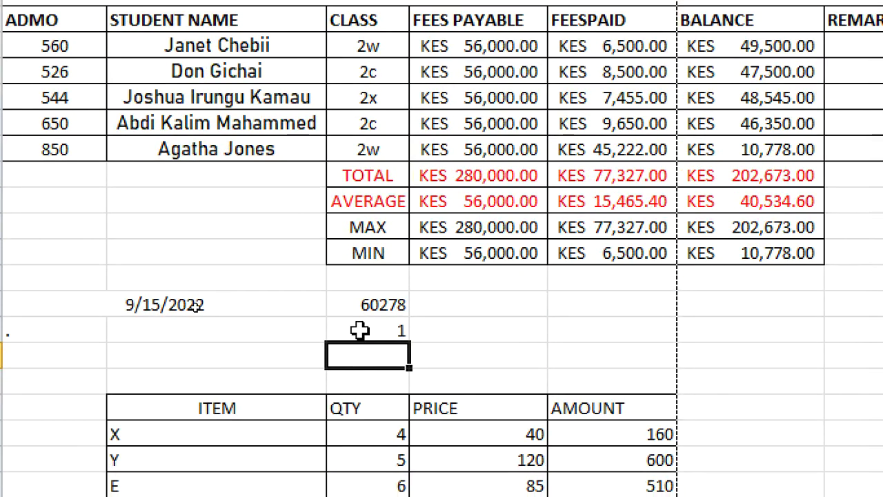
left_click(360, 331)
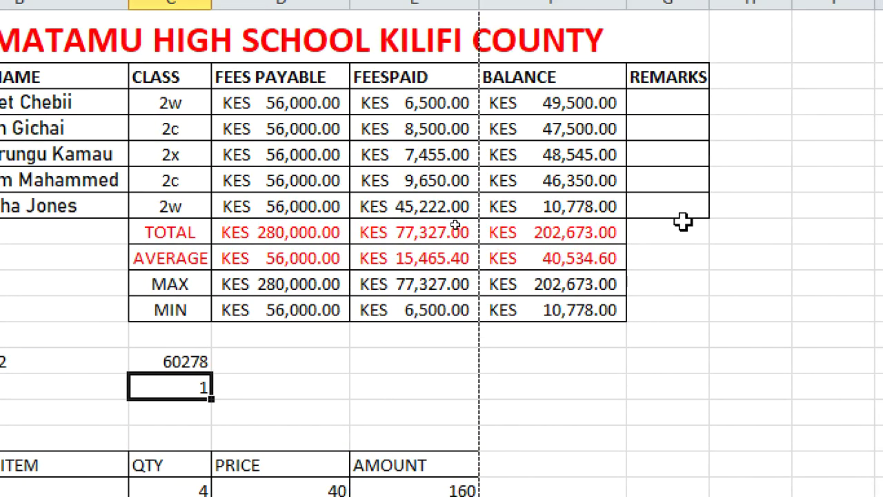
- Extend the REMARKS column's borders down to the MIN row and start an IF formula in G3 with the test F3>48000
left_click_drag(683, 221, 686, 302)
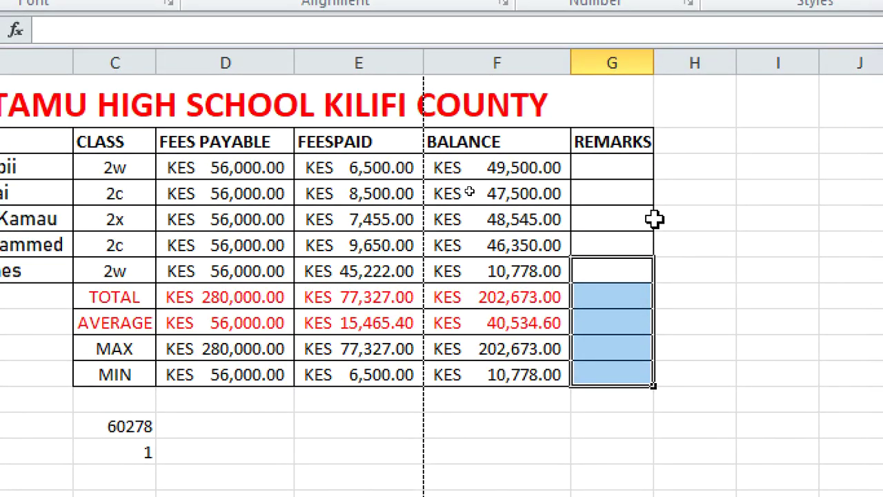
left_click(613, 170)
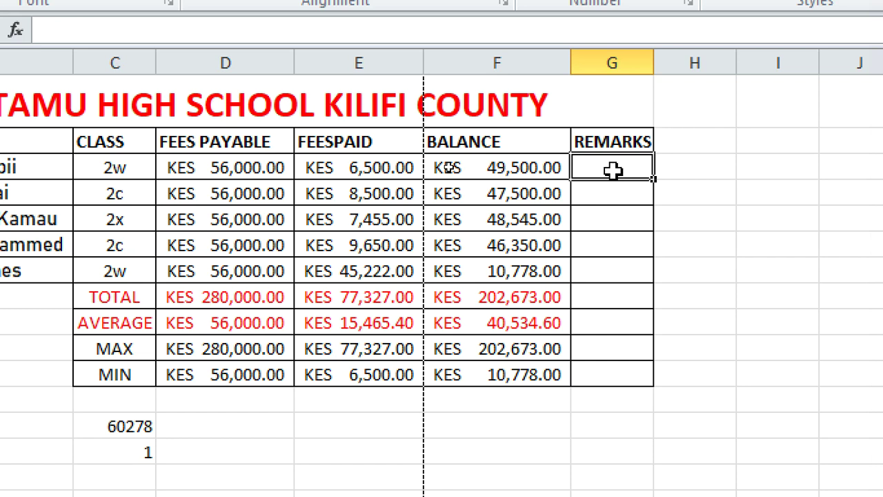
type("=if")
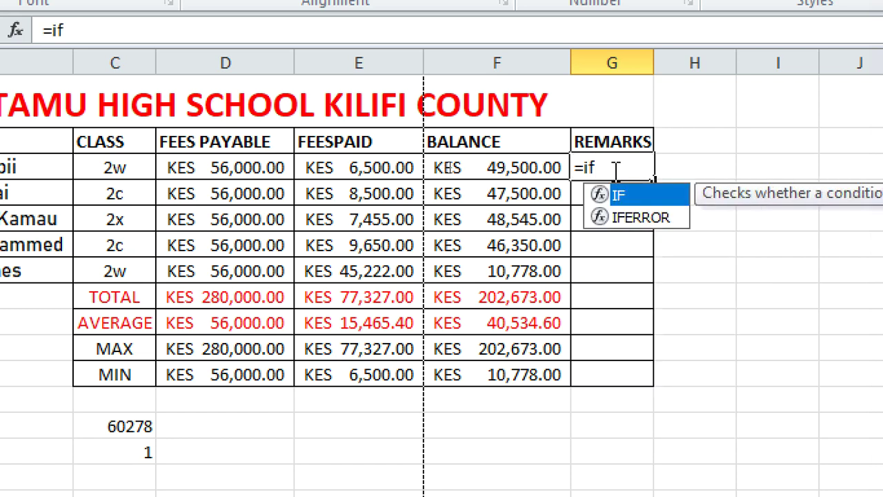
type("(")
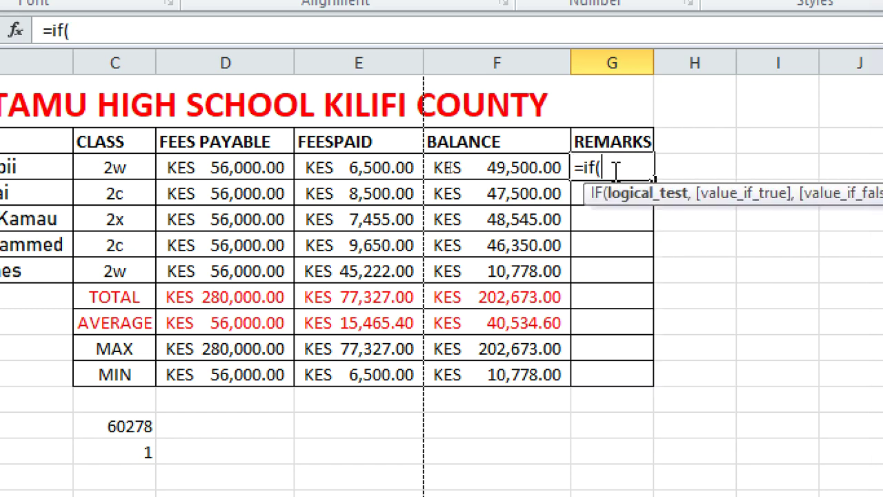
left_click(488, 169)
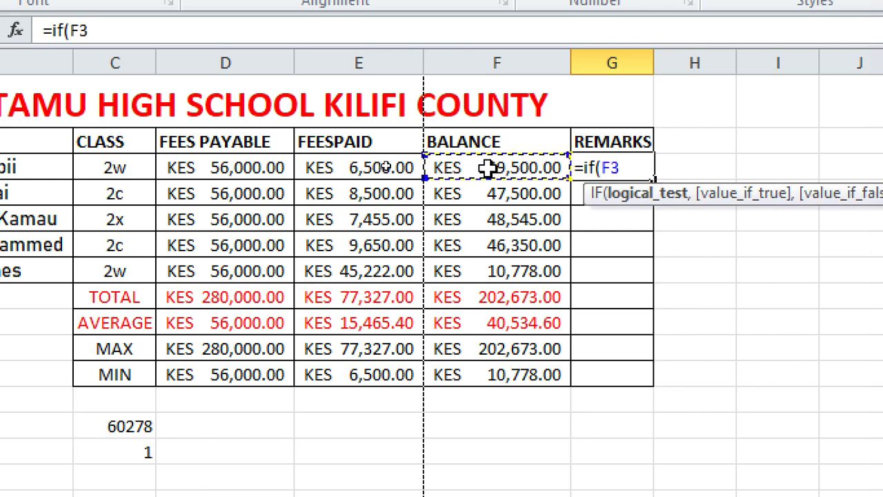
type(">48000")
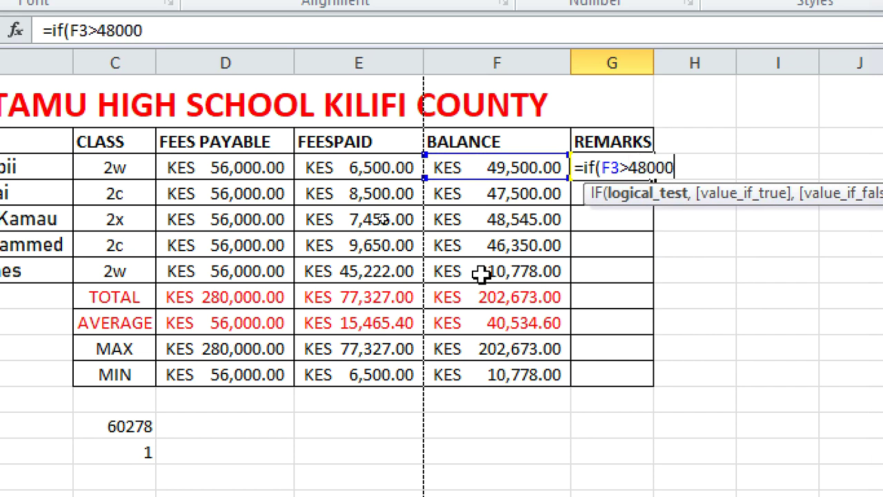
type(",")
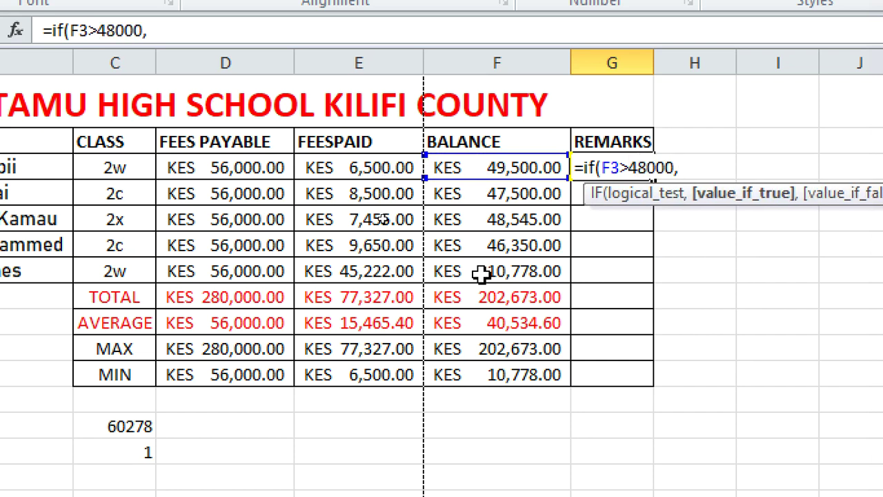
- Add "Retain in school" as the value-if-true text of the IF formula in G3
type("\"\"")
key("BackSpace")
type("REtai")
key("BackSpace")
key("BackSpace")
key("BackSpace")
key("BackSpace")
type("etain in school\"")
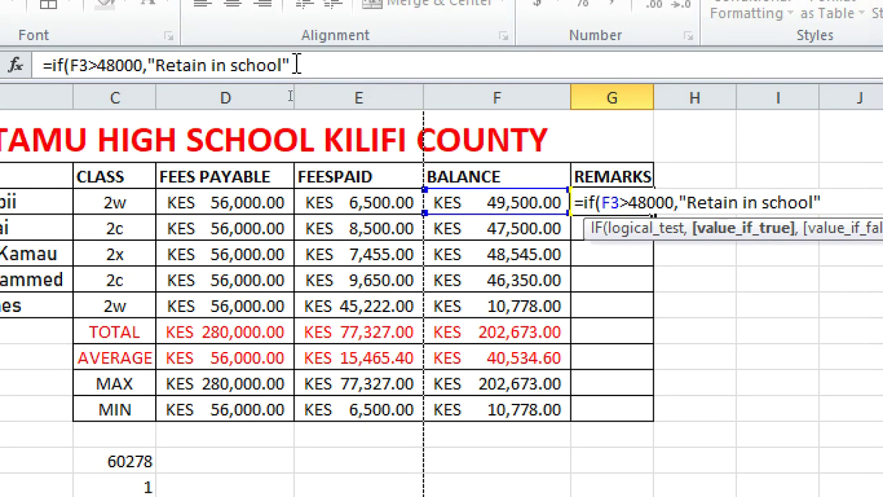
left_click(296, 65)
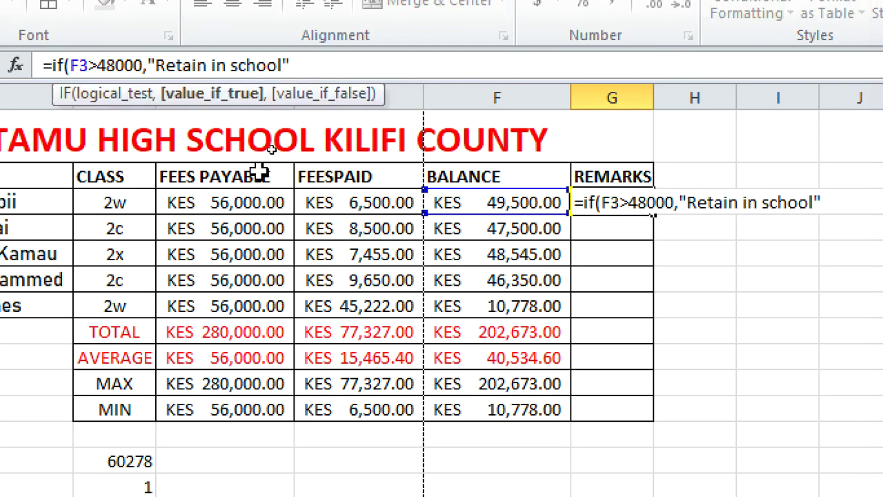
type(",")
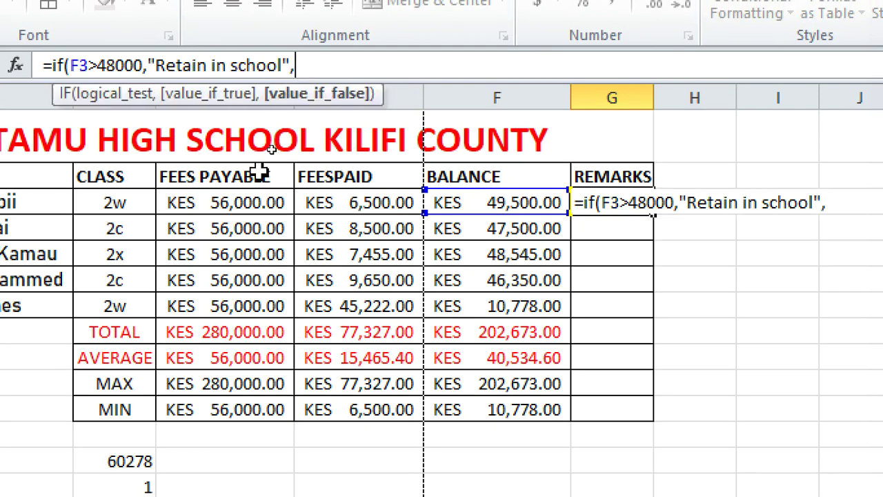
- Nest a second IF in the G3 formula that tests f3>45000 and returns "call the parent"
type("if")
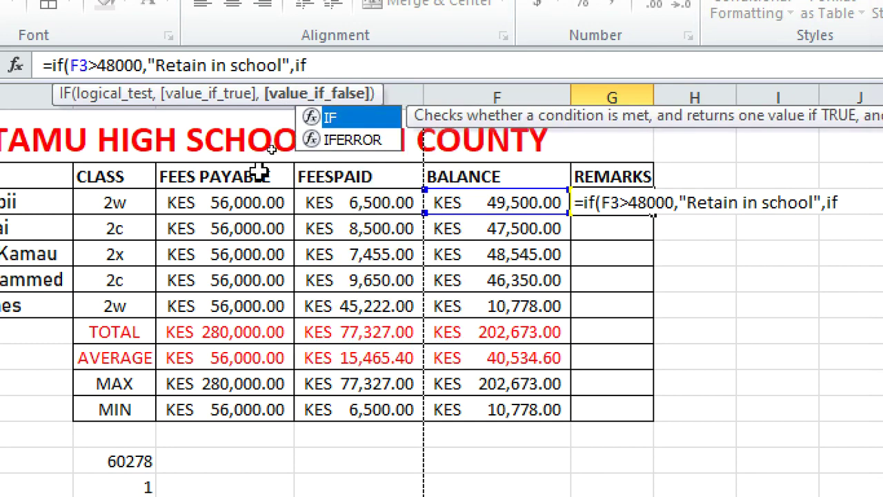
type("(")
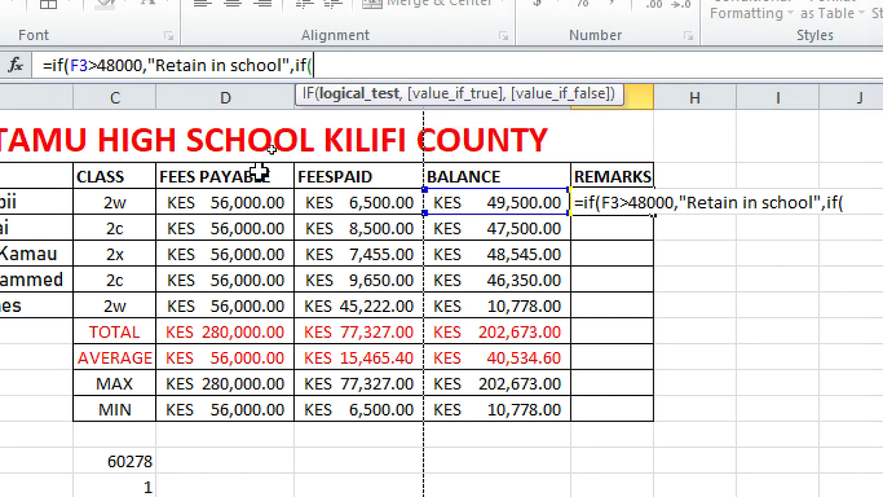
type("f3>")
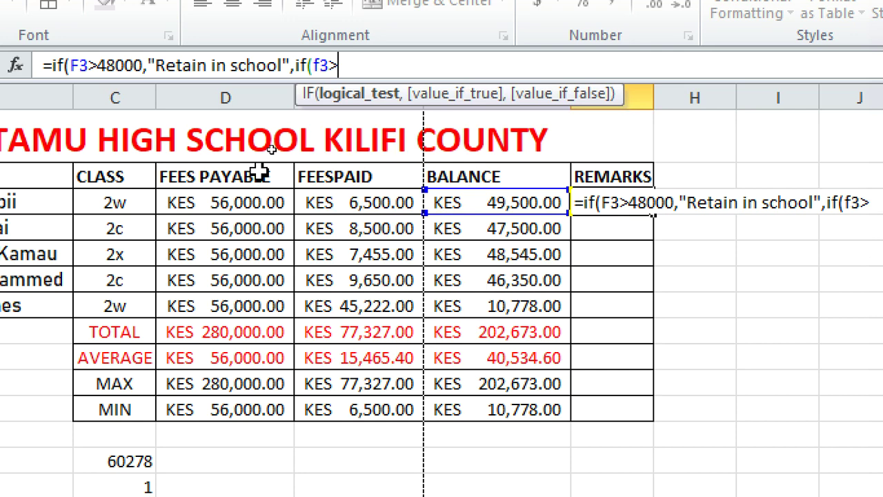
type("45000")
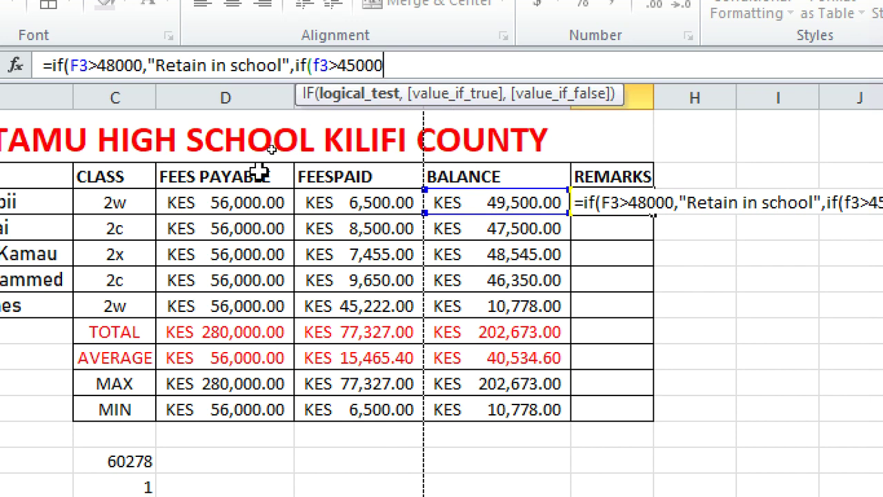
type(",")
type("\"c")
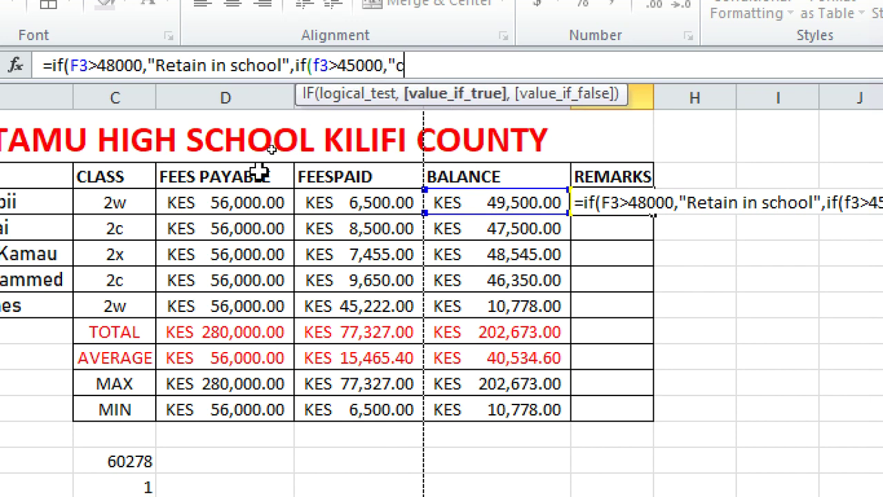
type("all teh")
key("BackSpace")
key("BackSpace")
type("he ")
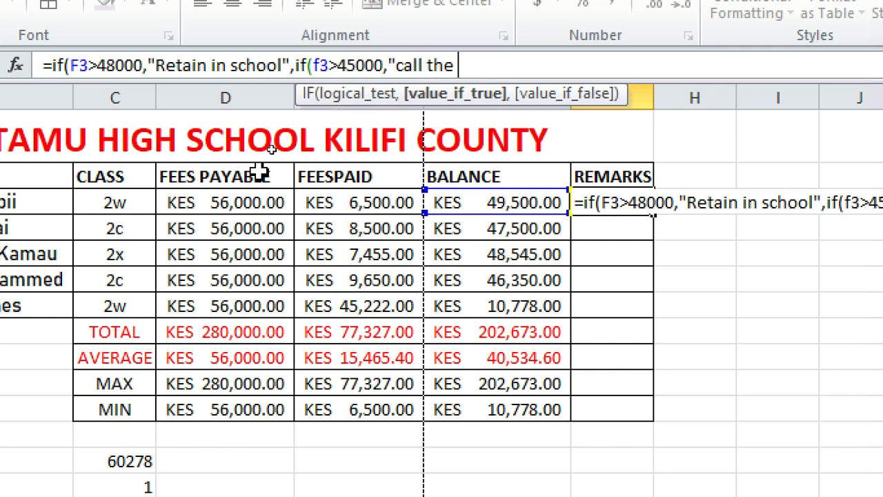
type("parent\",")
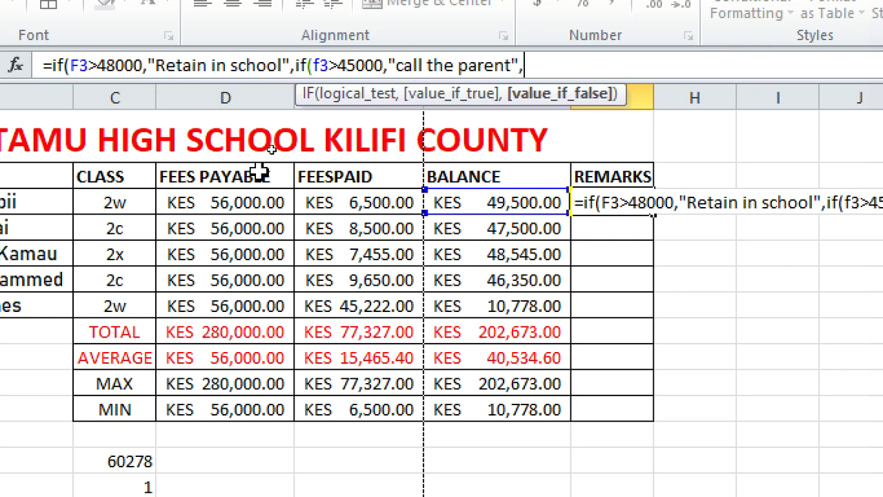
key("BackSpace")
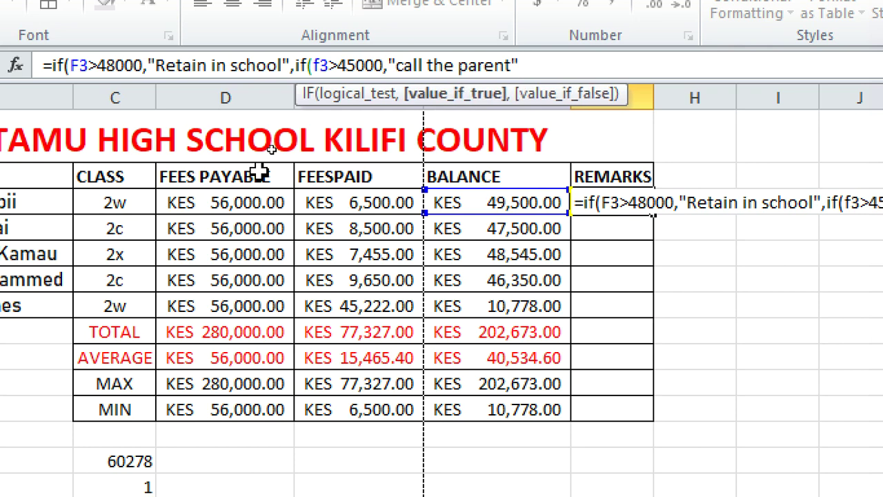
- Nest a third IF in the G3 formula that tests f3<44999 and returns "pay fees", closing and entering the complete formula
type(",if")
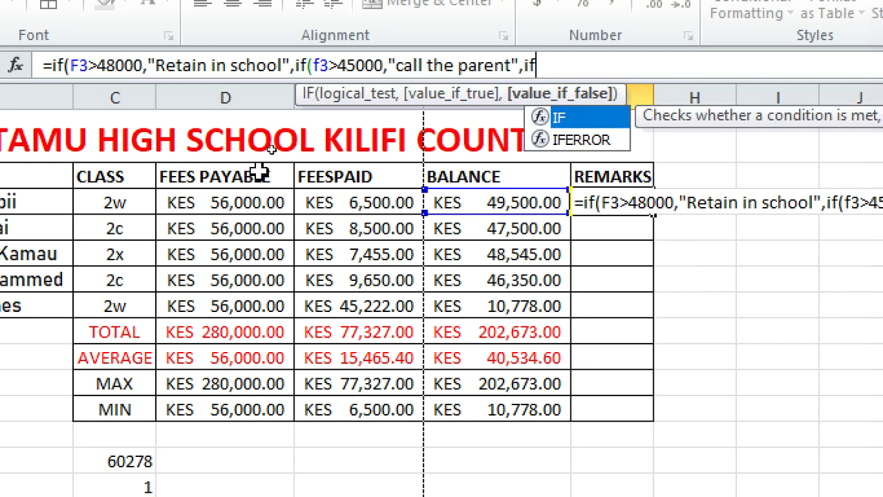
type("(f3")
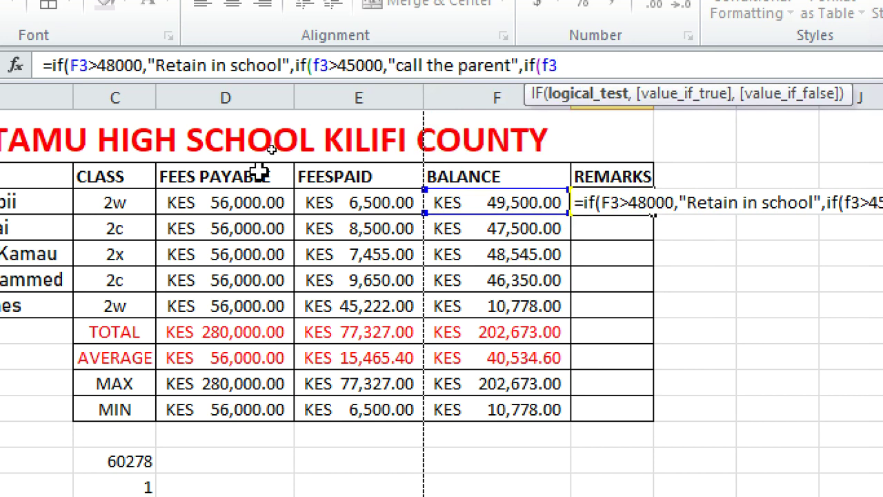
type("<44999")
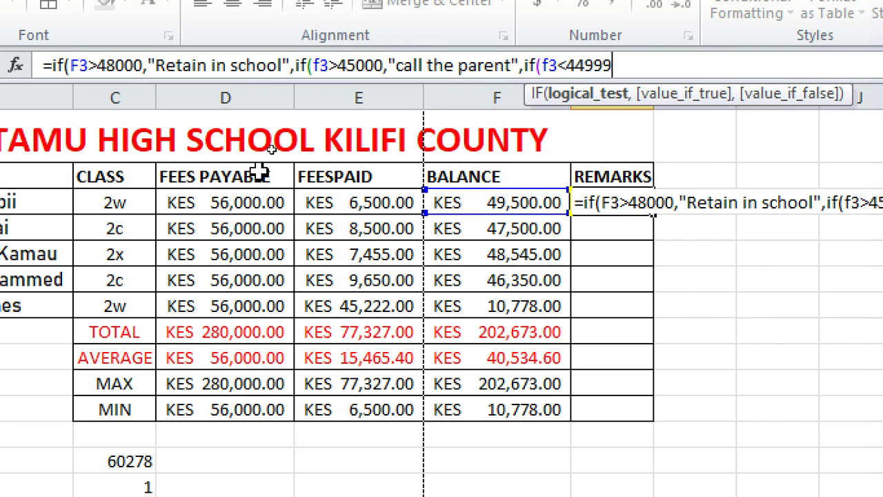
type(",\"")
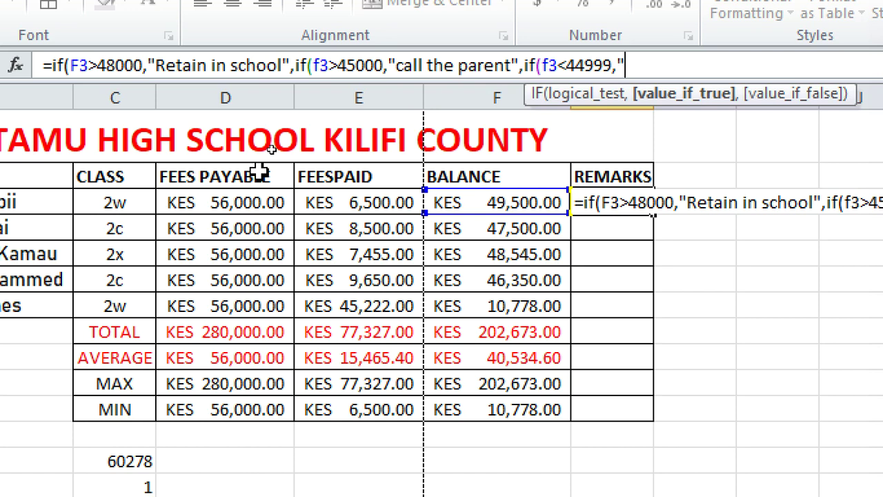
type("pa")
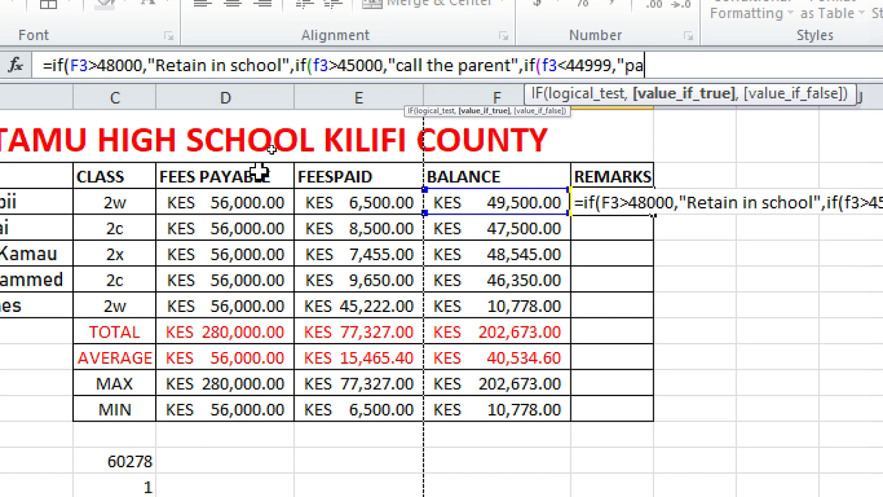
type("y fees\"")
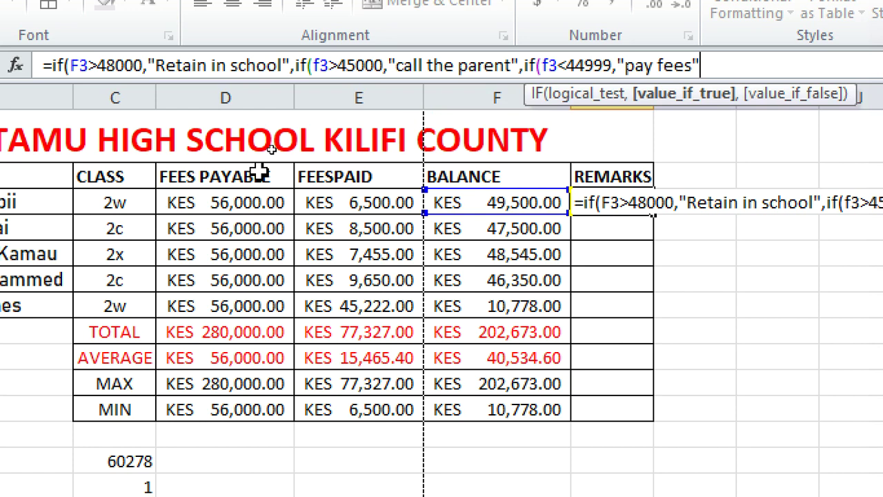
type(")))")
key("Return")
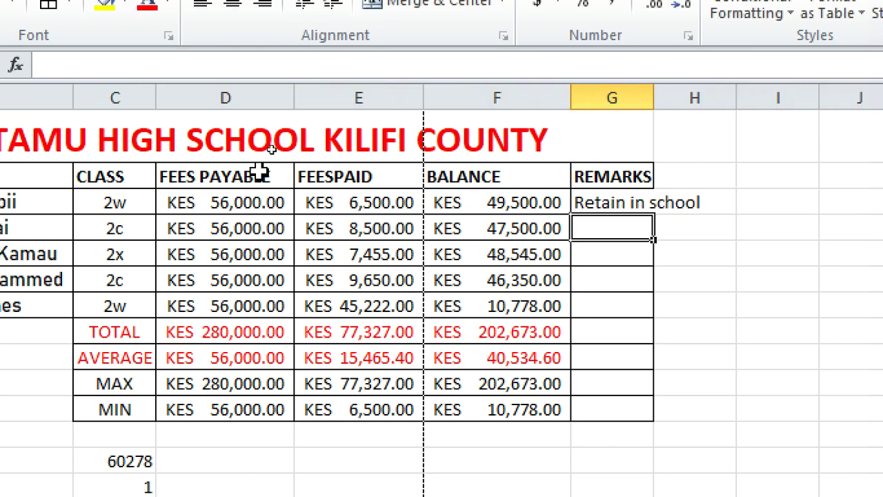
- Widen the REMARKS column to fit its text and fill the G3 formula down through the MAX row
left_click(615, 201)
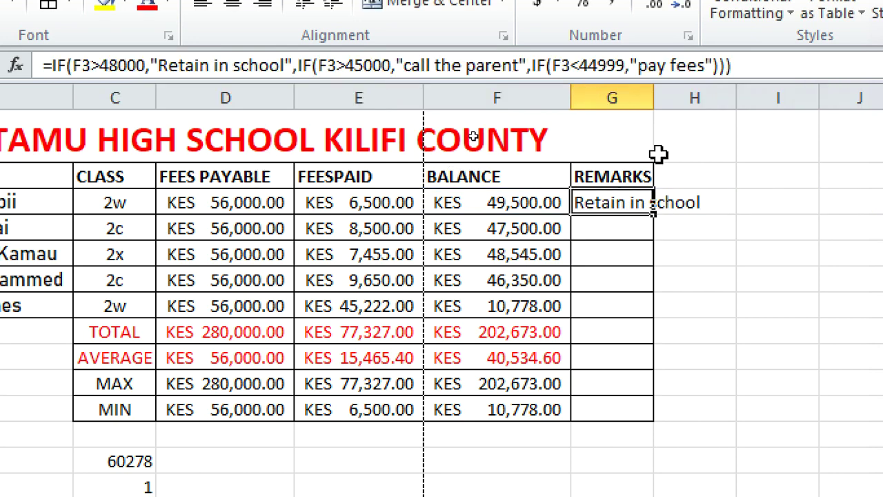
left_click_drag(662, 97, 774, 110)
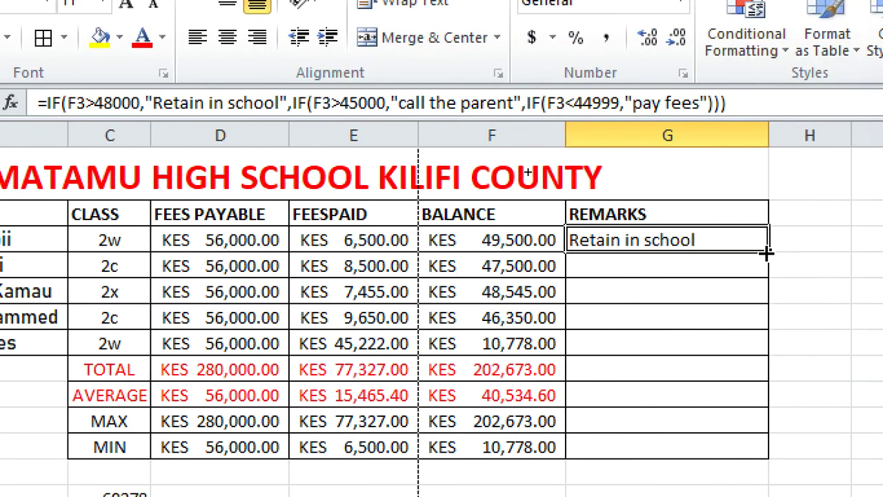
left_click_drag(767, 254, 770, 411)
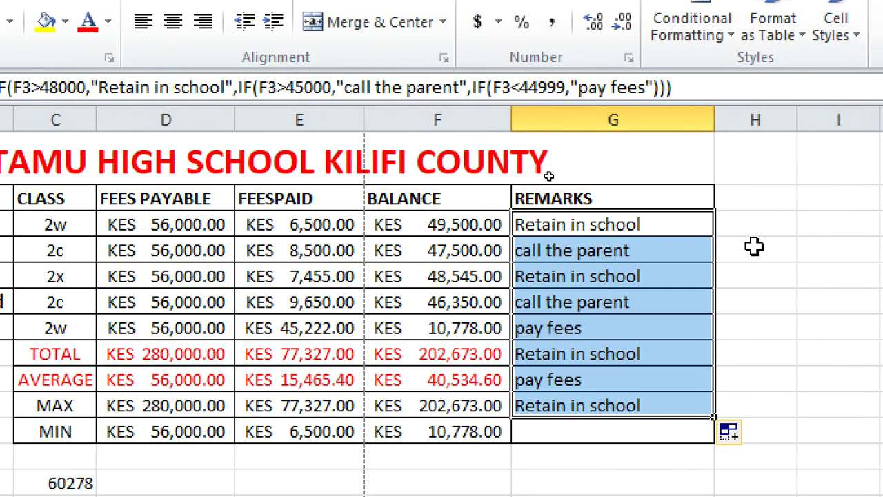
left_click(627, 309)
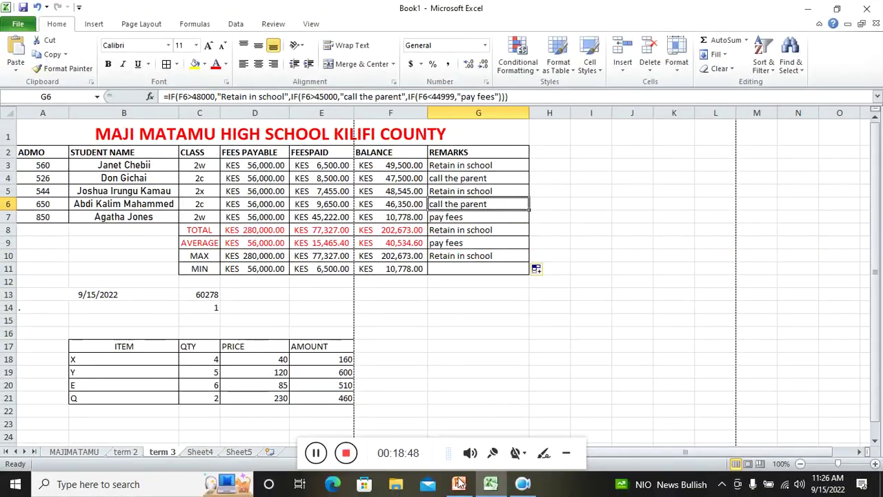
- Switch to the PowerPoint tutorial outline and review the slides for lessons 6, 5 and 7, returning to the Lesson-5 Charts slide
left_click(457, 483)
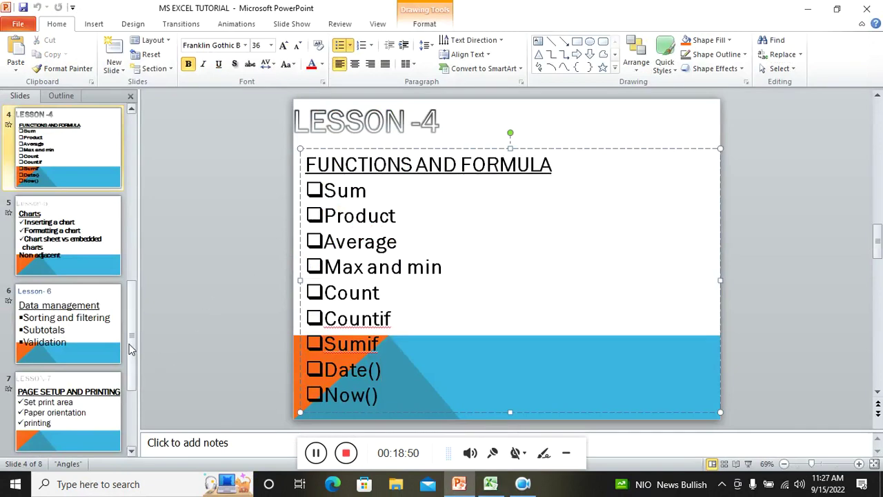
left_click(69, 336)
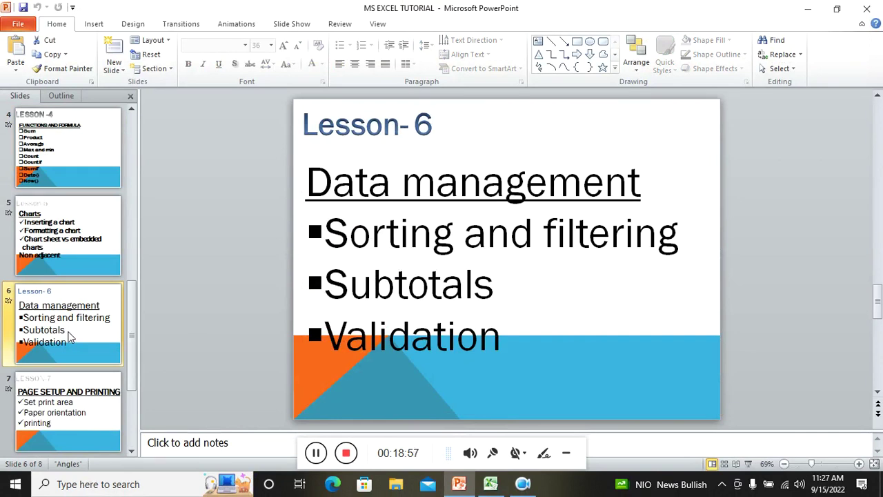
left_click(59, 256)
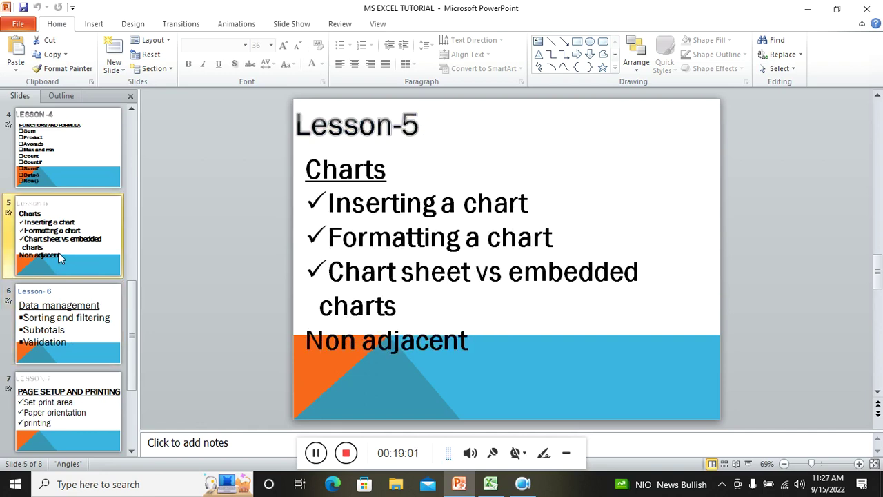
left_click(66, 414)
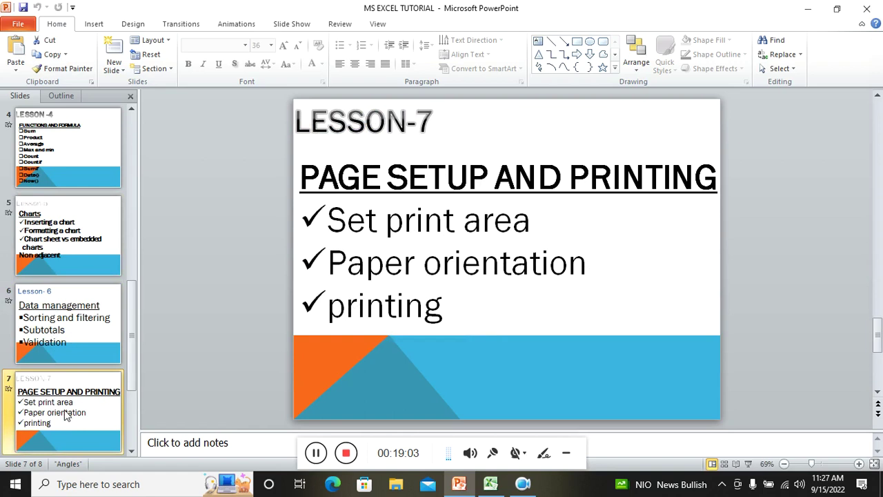
left_click(33, 245)
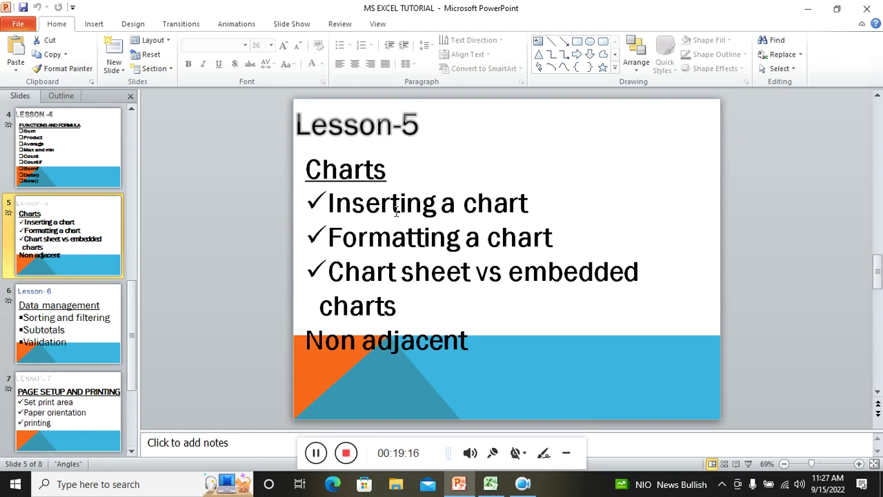
left_click(345, 452)
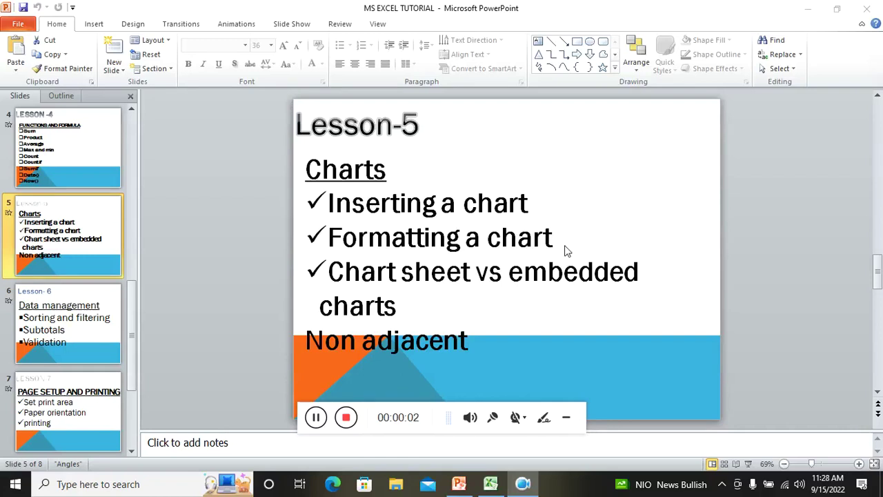
left_click(567, 417)
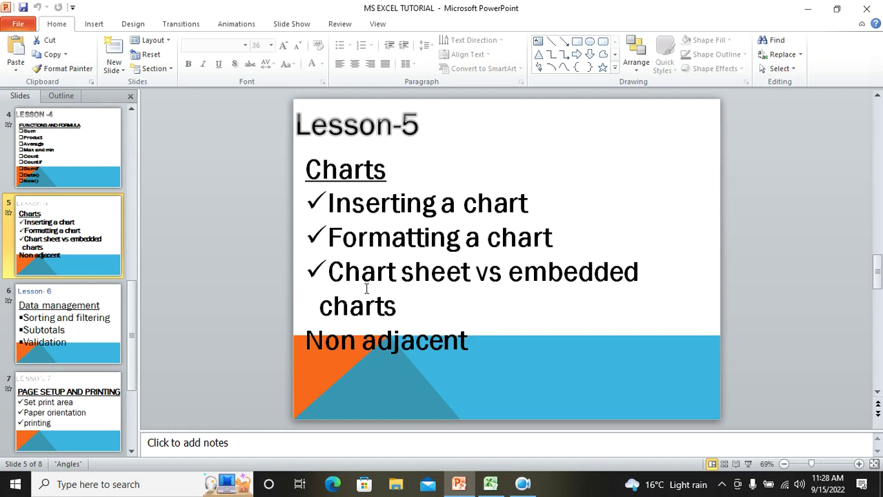
- Switch back to Excel and copy the STUDENT NAME and BALANCE columns, rows 2 to 7, into the term 2 sheet at A1
left_click(497, 483)
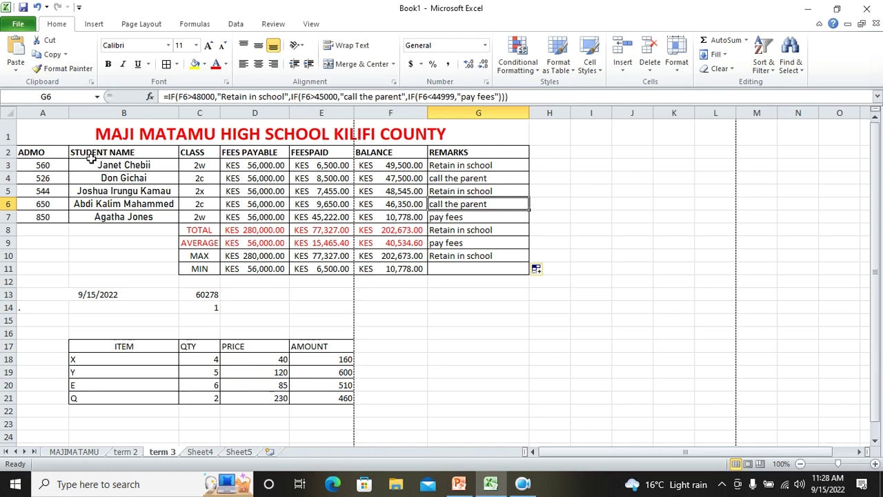
left_click_drag(90, 150, 101, 216)
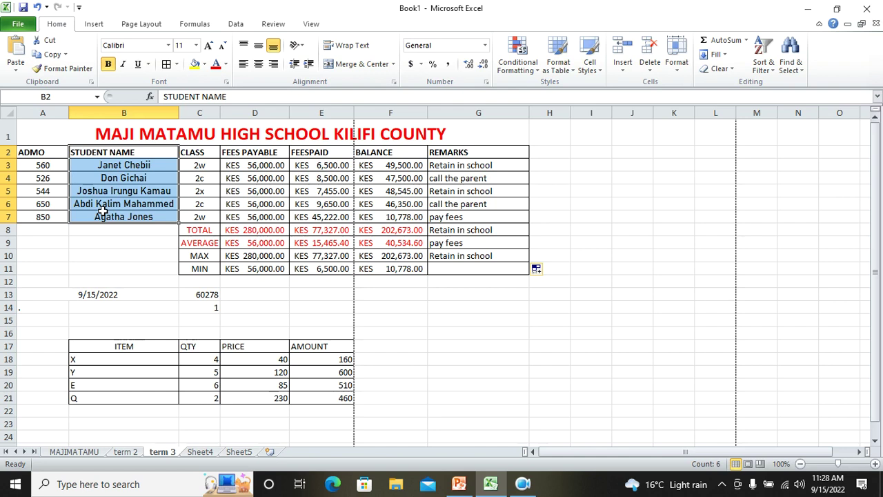
mouse_move(359, 154)
left_mouse_down("ctrl")
mouse_move(373, 190)
mouse_move(370, 230)
mouse_move(369, 217)
left_mouse_up("ctrl")
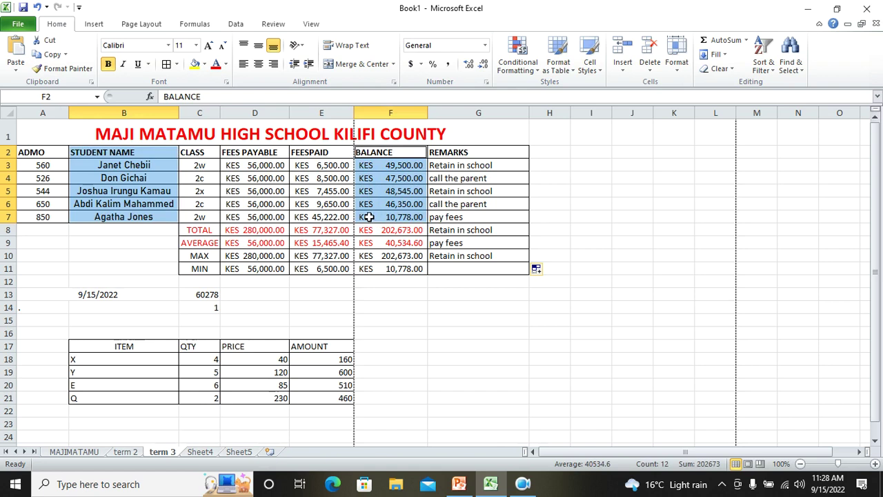
left_click(51, 54)
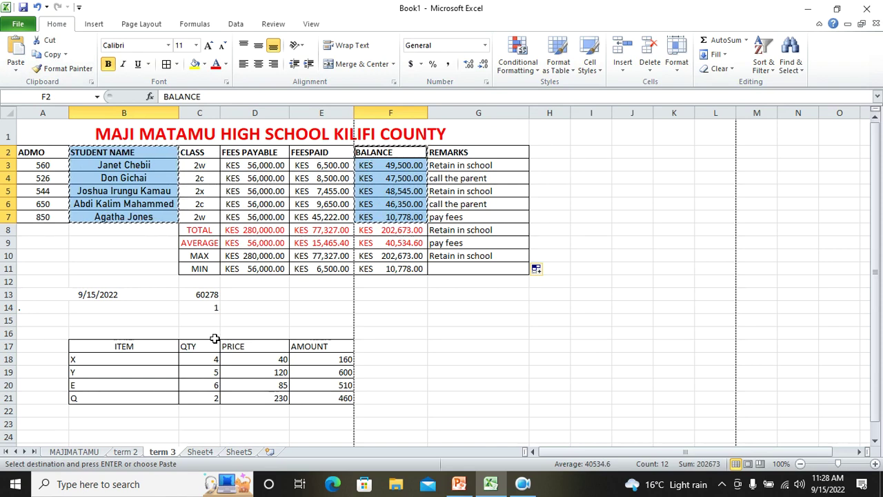
left_click(125, 452)
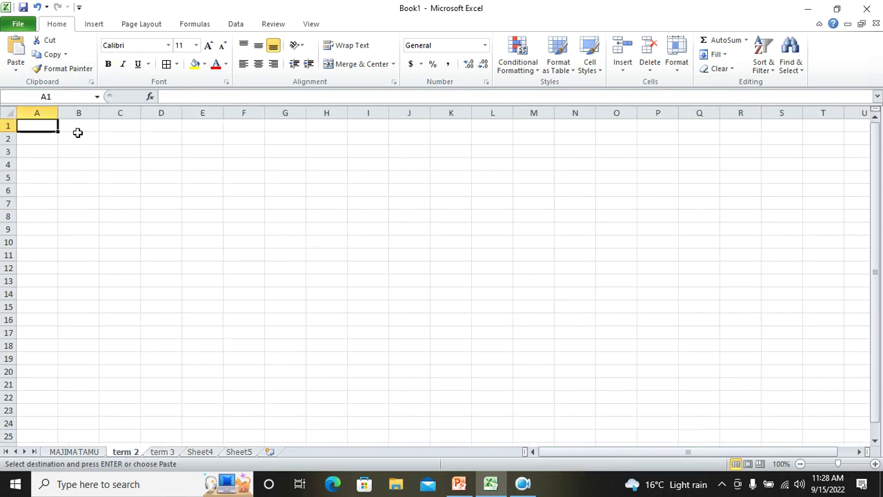
left_click(15, 48)
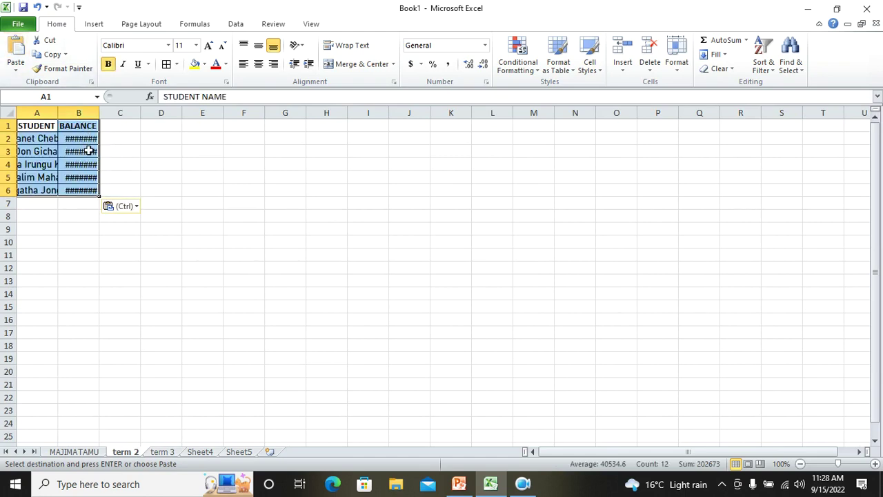
- Widen columns A and B on the term 2 sheet so the student names and balances fit
left_click_drag(100, 113, 202, 113)
left_click_drag(59, 113, 135, 155)
left_click(247, 268)
- Insert a 2-D clustered column chart from the student names and balances in A1:B6
left_click_drag(58, 128, 250, 194)
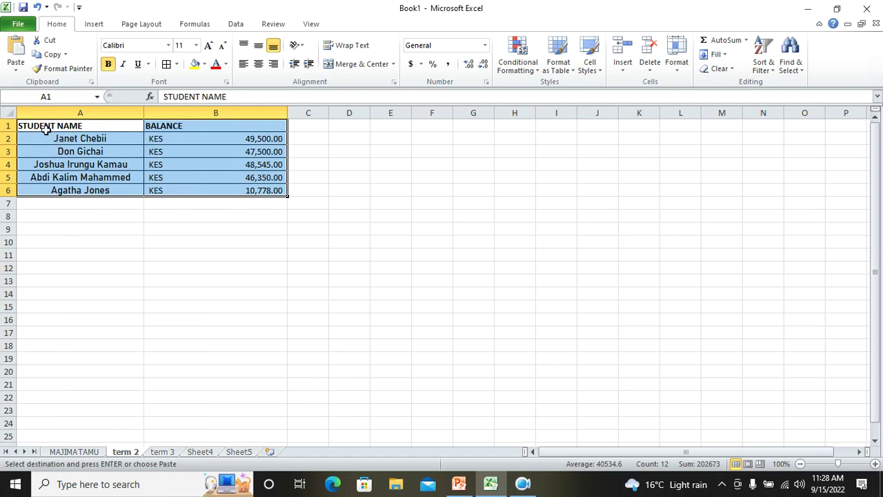
left_click(211, 201)
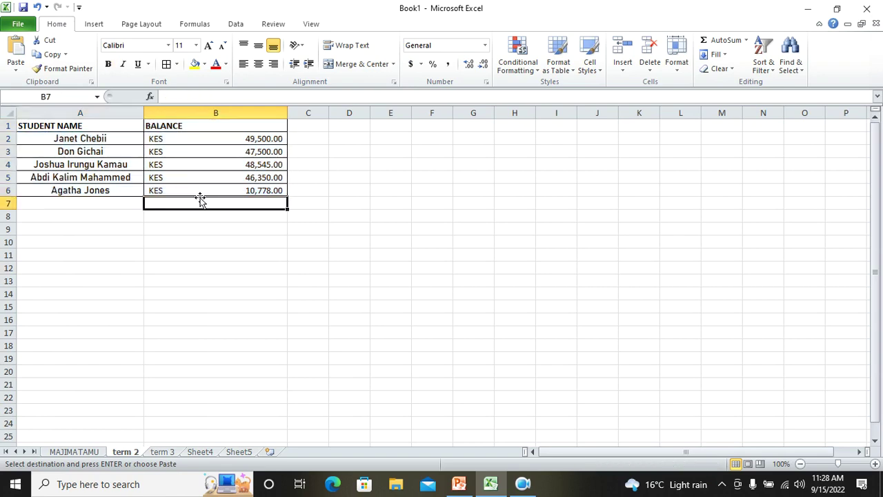
left_click_drag(48, 127, 235, 190)
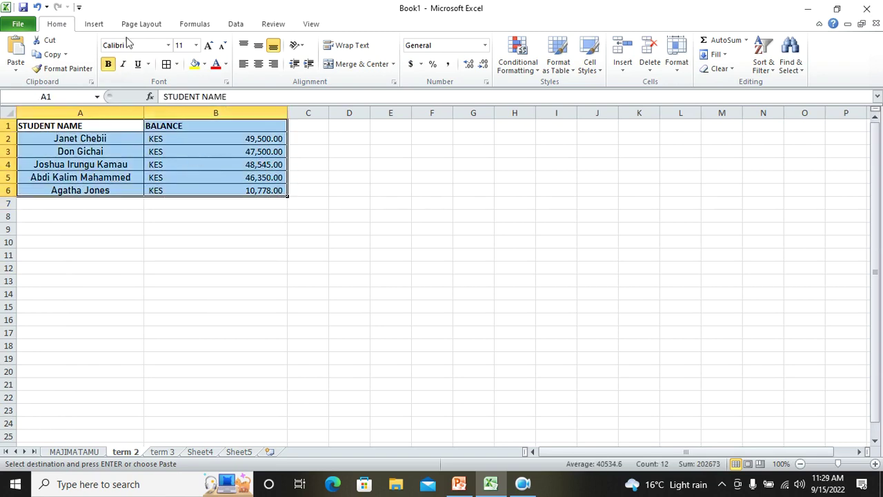
left_click(96, 24)
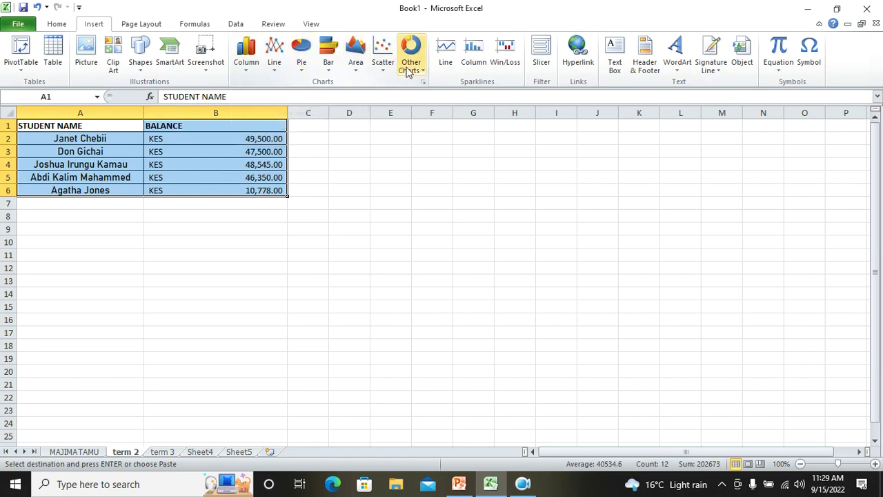
left_click(251, 73)
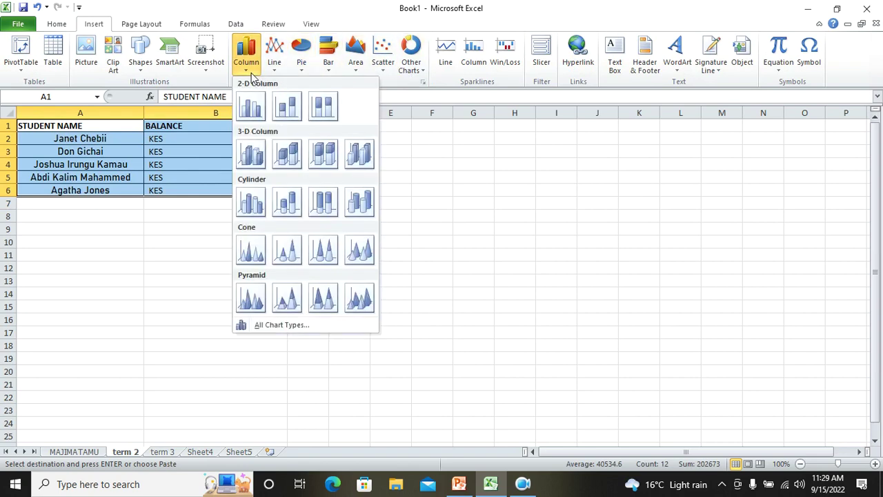
left_click(250, 106)
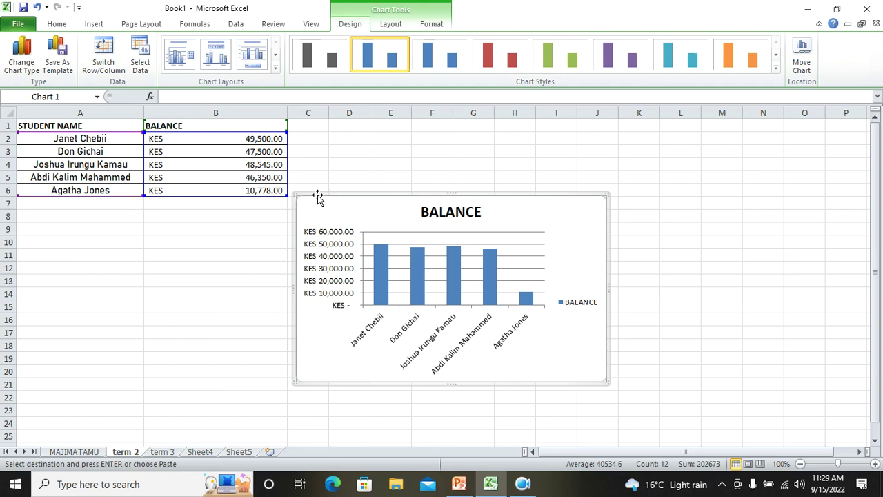
- Move the BALANCE chart to a new chart sheet named STUDENTS PERFORMANCE
left_click(802, 69)
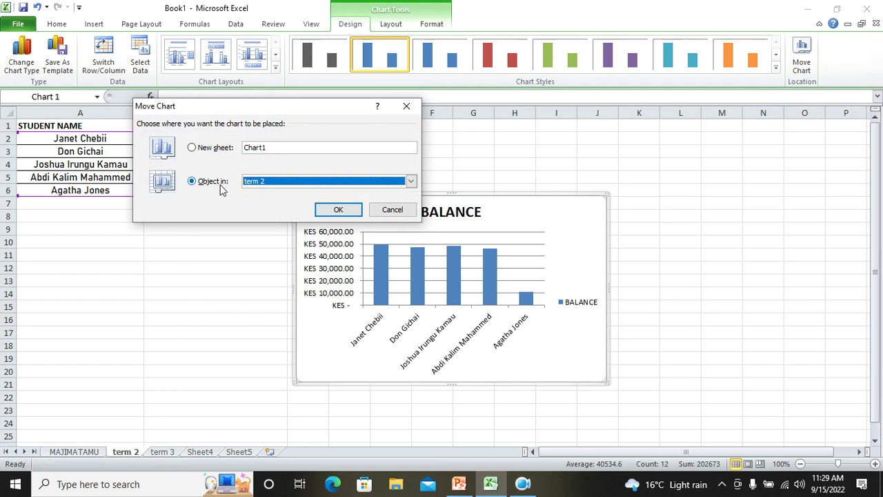
left_click(206, 149)
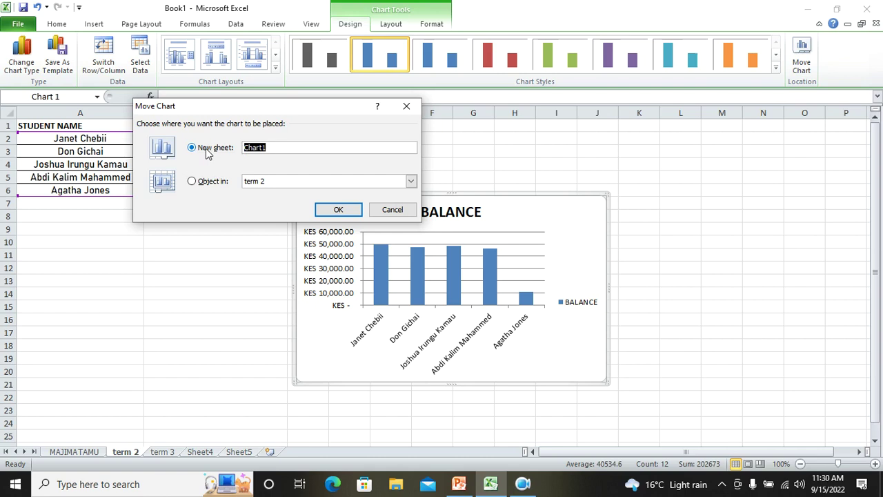
type("P")
type("TUDENTS PERFO")
type("RMANCE")
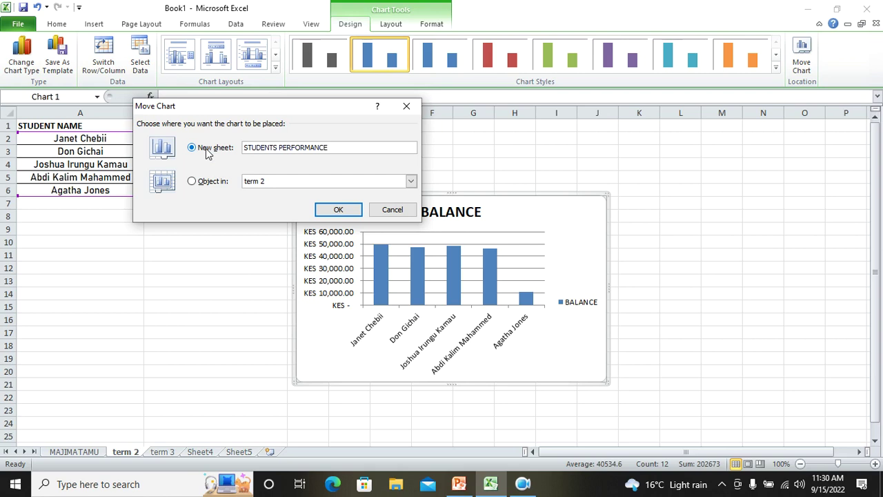
left_click(324, 211)
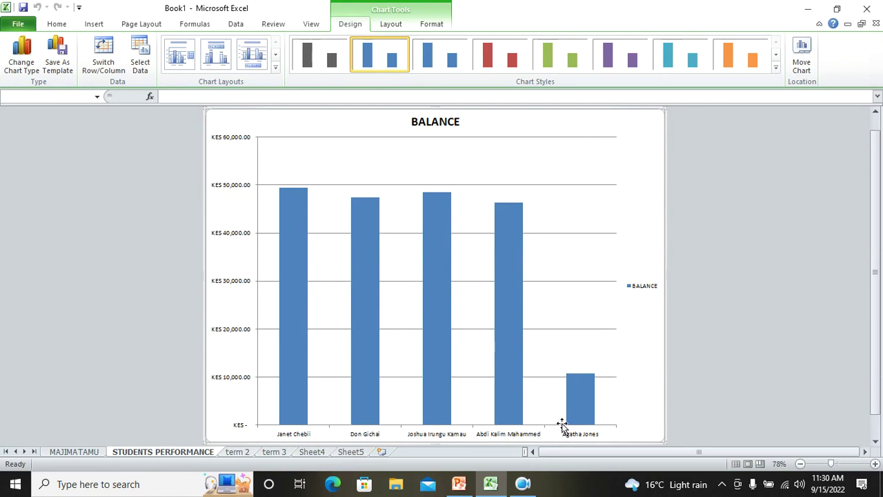
mouse_move(566, 413)
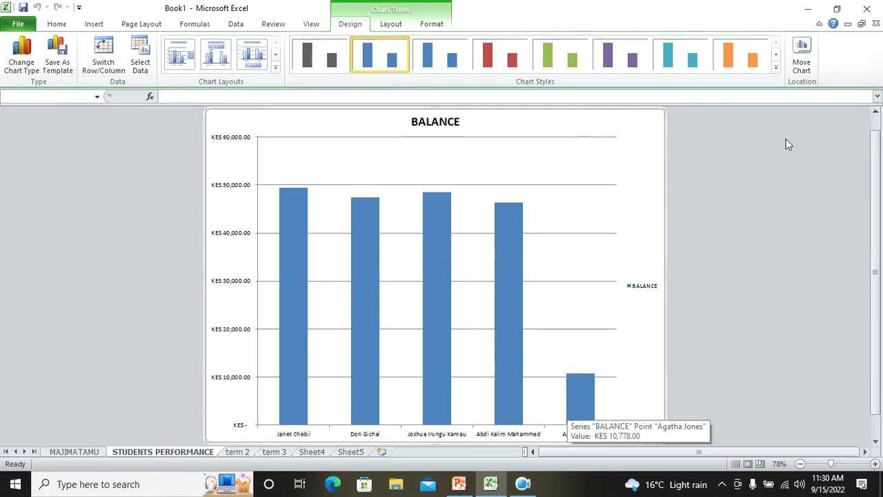
left_click(800, 66)
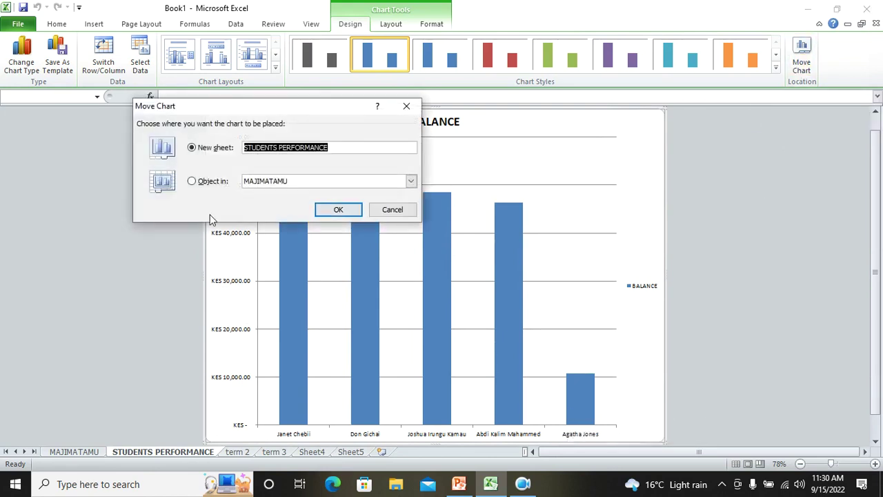
left_click(339, 209)
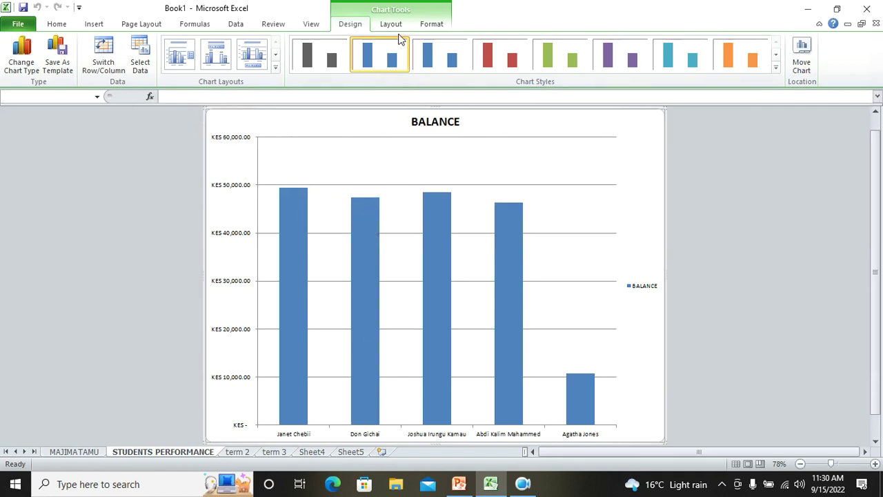
- Move the BALANCE chart's legend to the left side of the plot
left_click(422, 25)
left_click(393, 27)
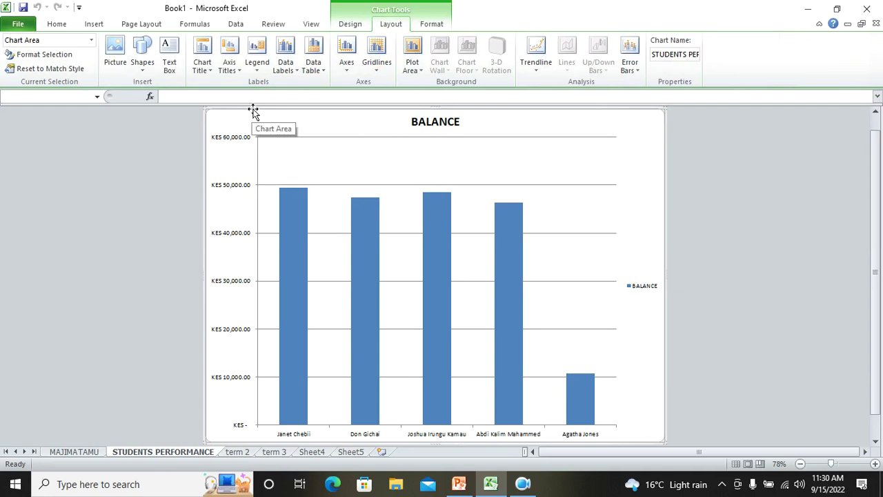
left_click(260, 73)
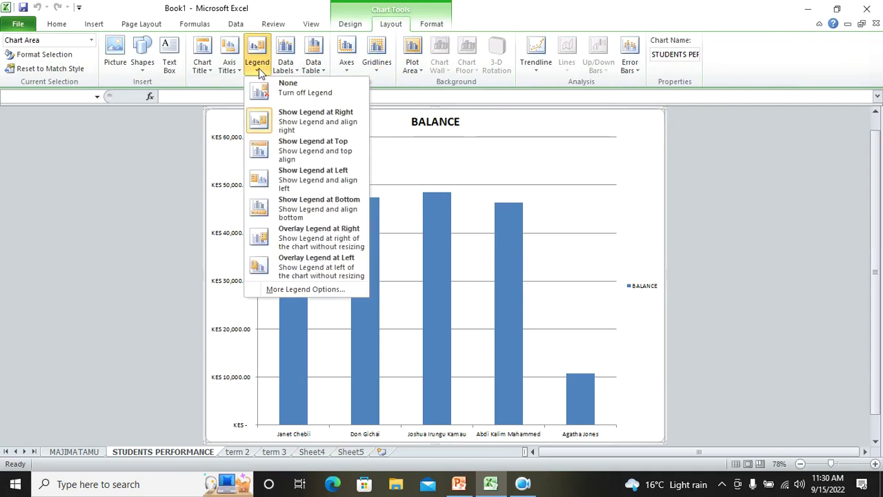
left_click(330, 124)
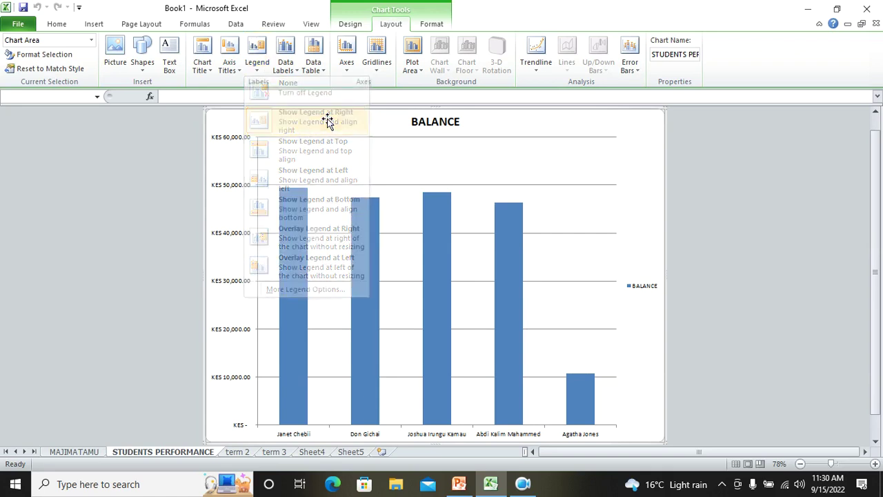
left_click(257, 64)
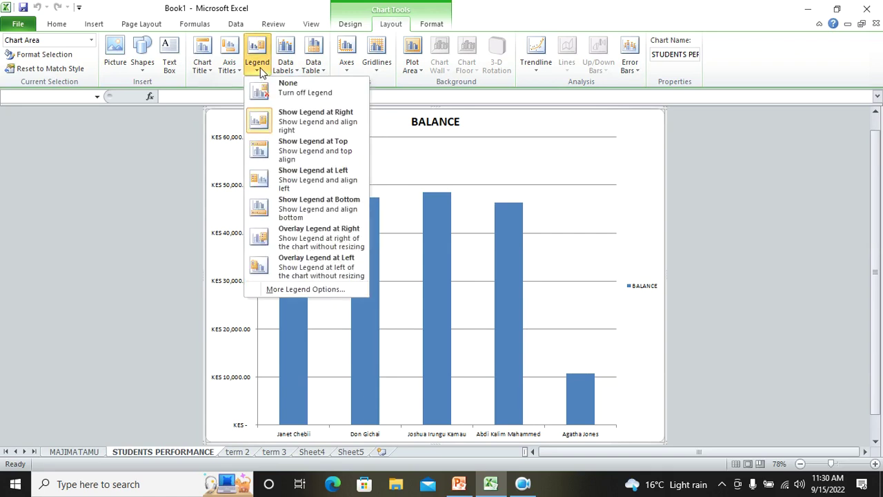
left_click(308, 181)
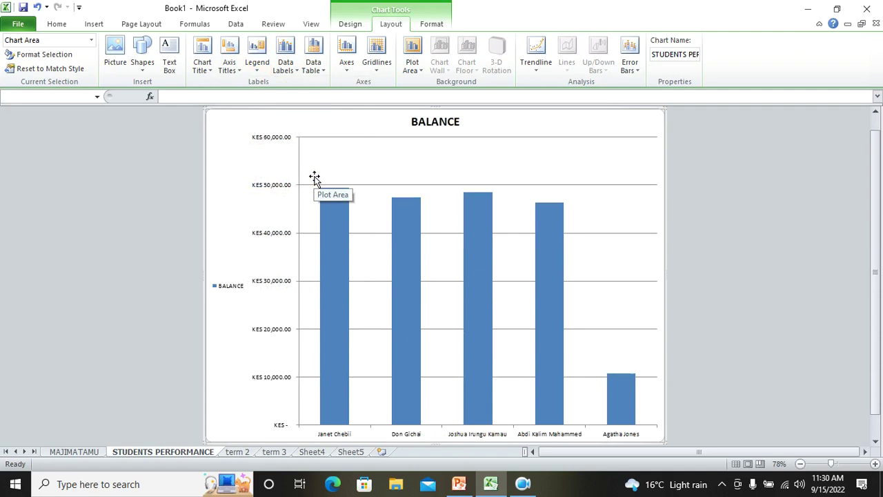
scroll(436, 367, "down", 1)
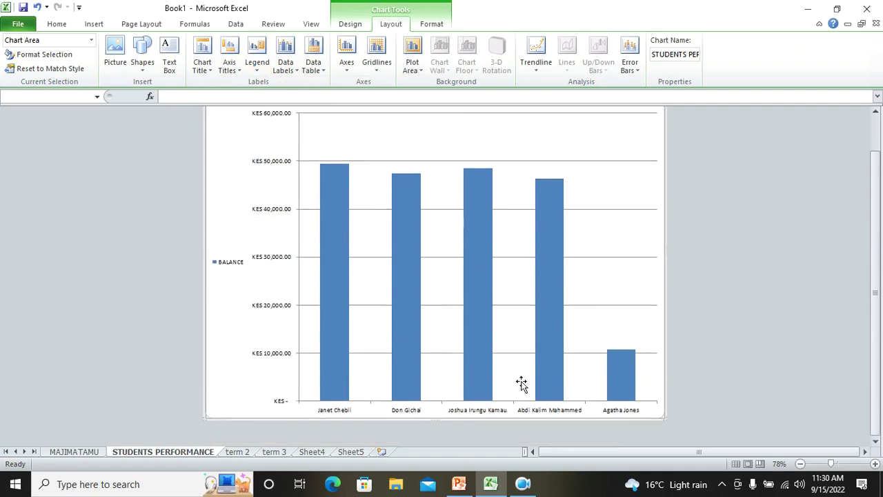
scroll(490, 371, "up", 1)
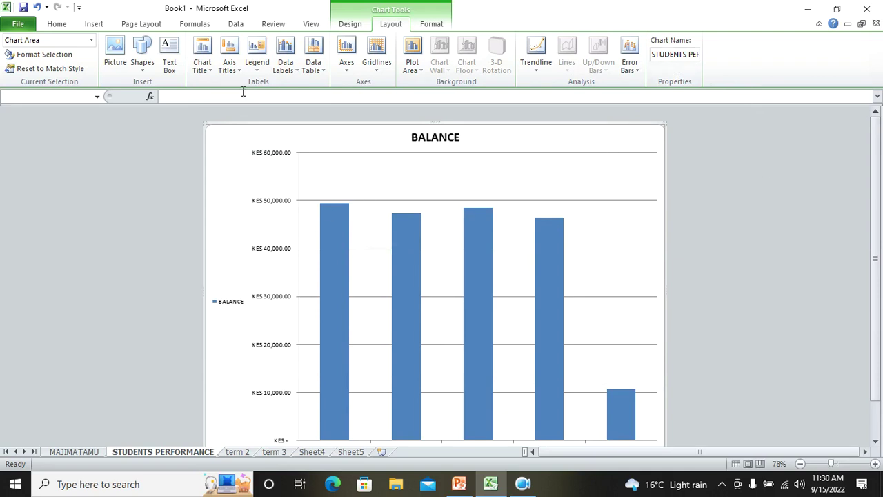
- Set the chart to show major horizontal gridlines and both major and minor vertical gridlines
left_click(231, 66)
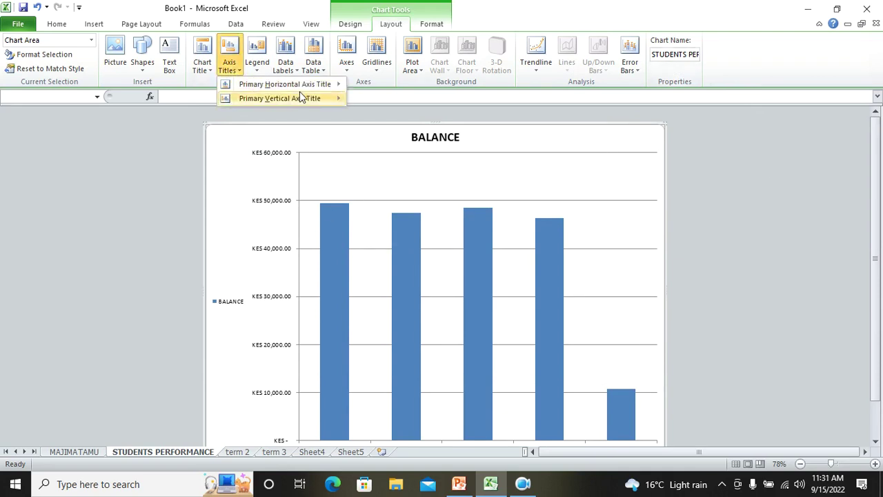
mouse_move(290, 84)
left_click(386, 65)
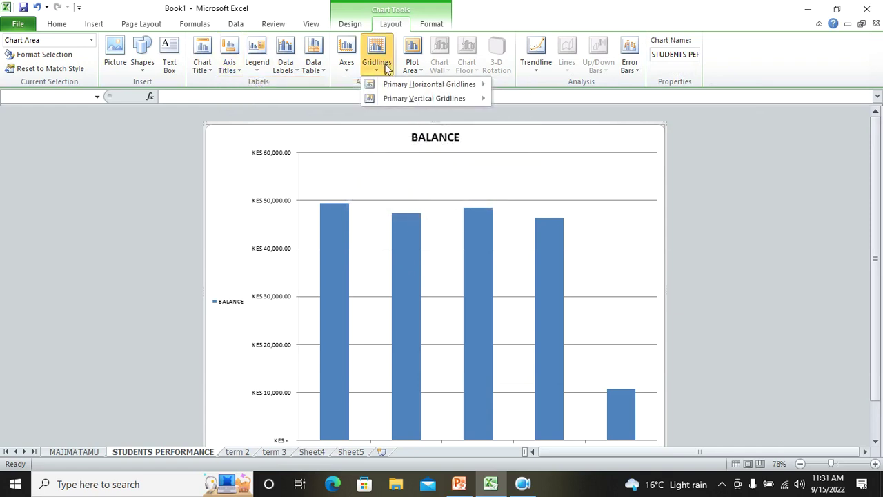
mouse_move(414, 86)
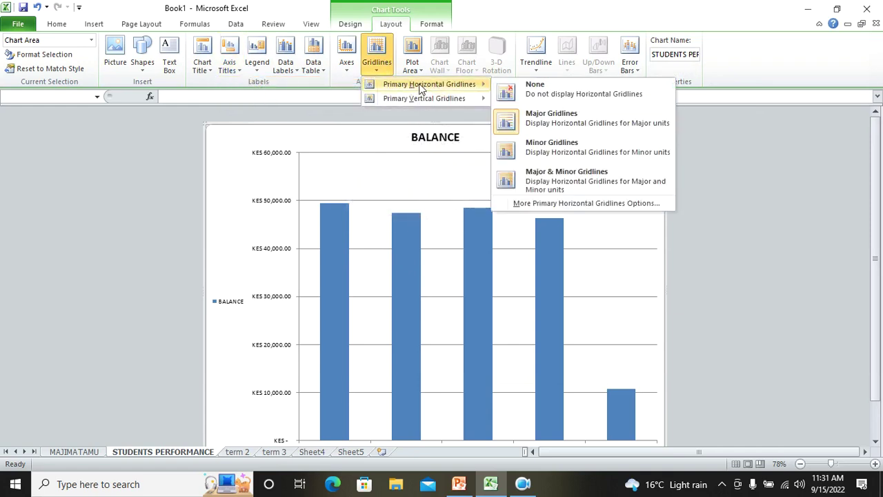
left_click(563, 115)
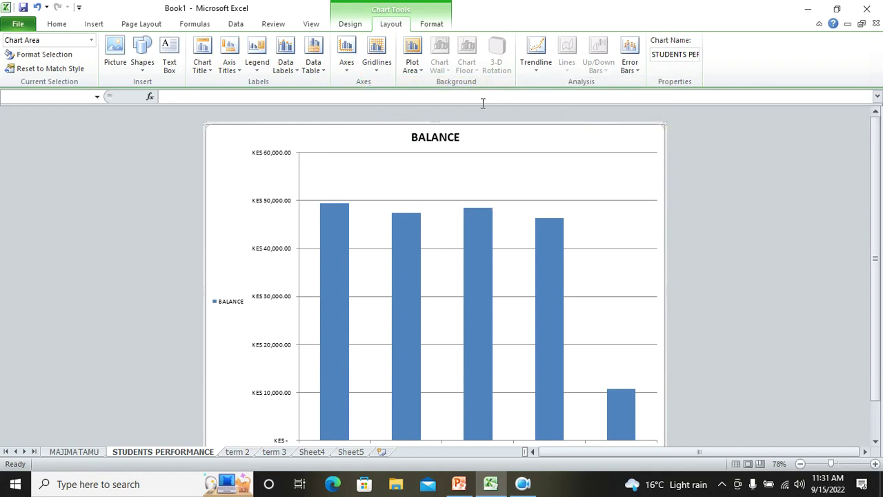
left_click(379, 70)
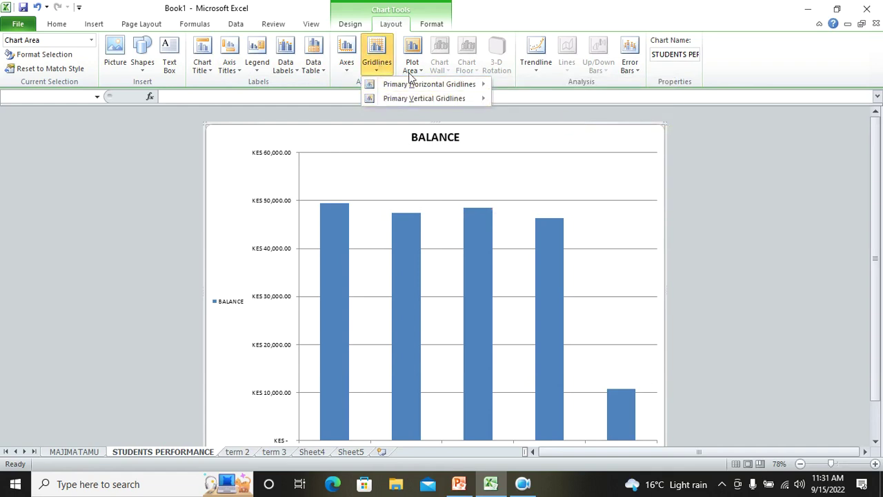
left_click(386, 66)
left_click(384, 66)
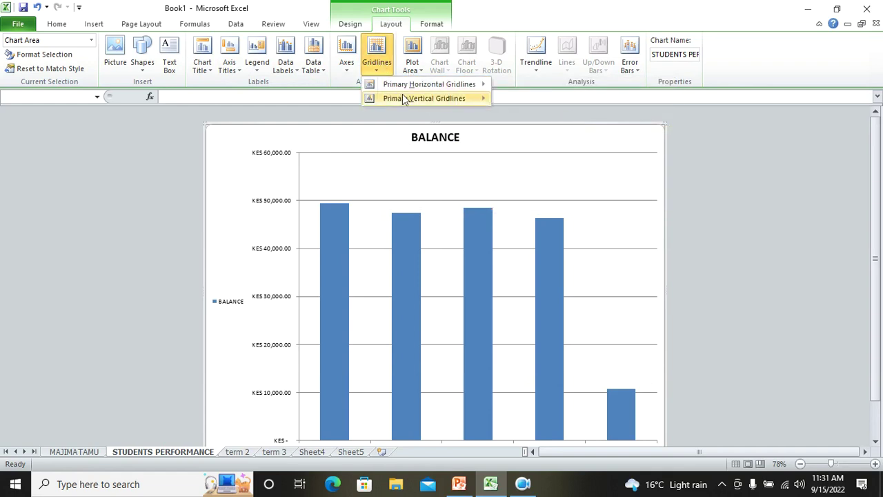
mouse_move(414, 98)
left_click(557, 186)
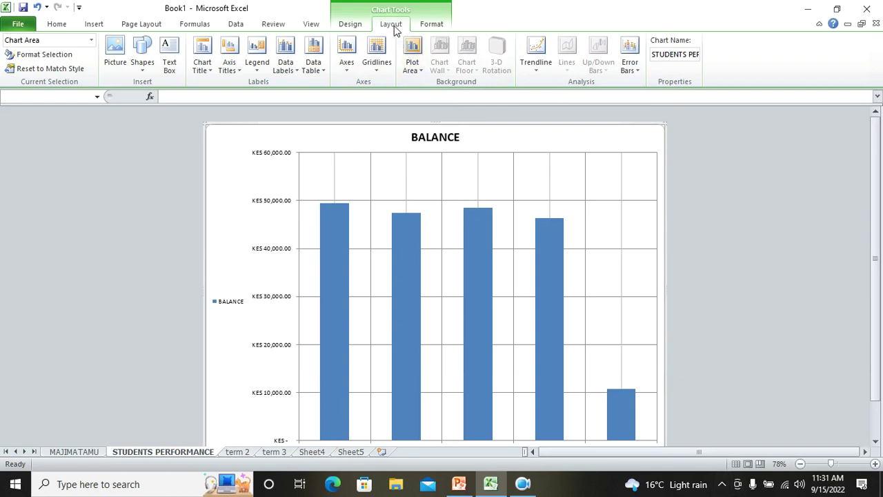
- Add centered data labels to the chart columns and show the primary horizontal axis without labeling
left_click(285, 69)
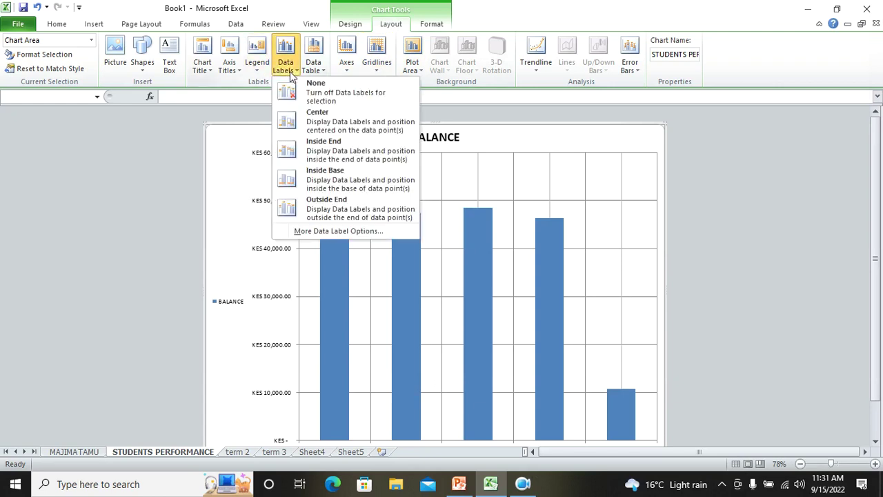
left_click(322, 118)
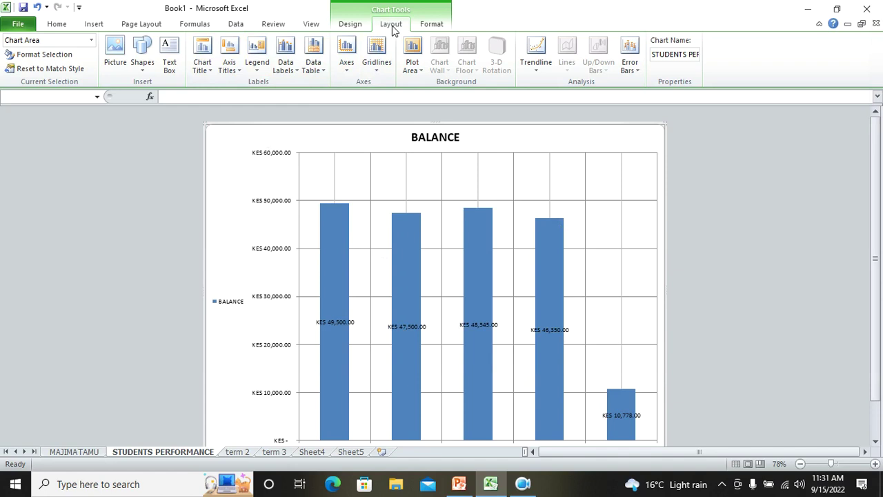
left_click(346, 55)
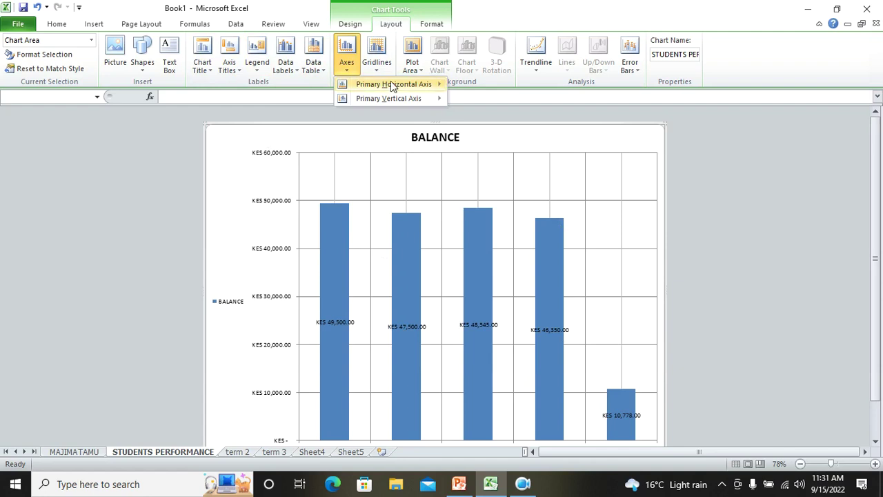
mouse_move(390, 83)
left_click(527, 147)
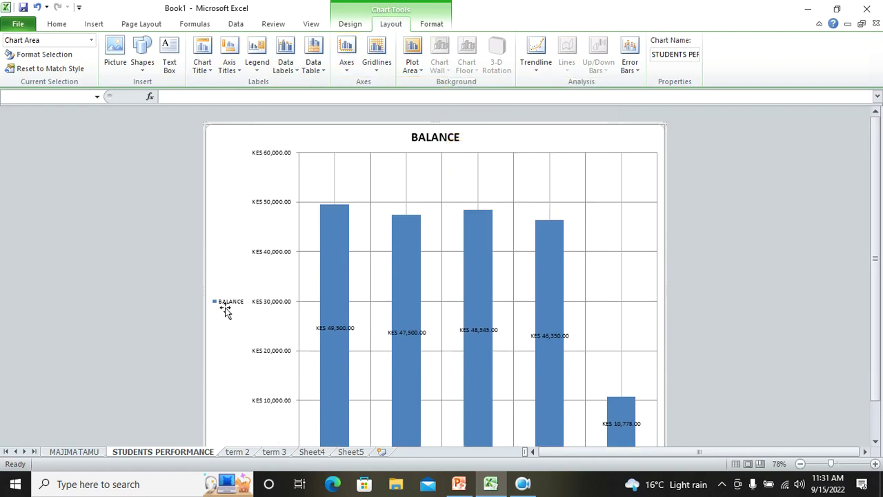
scroll(228, 304, "down", 1)
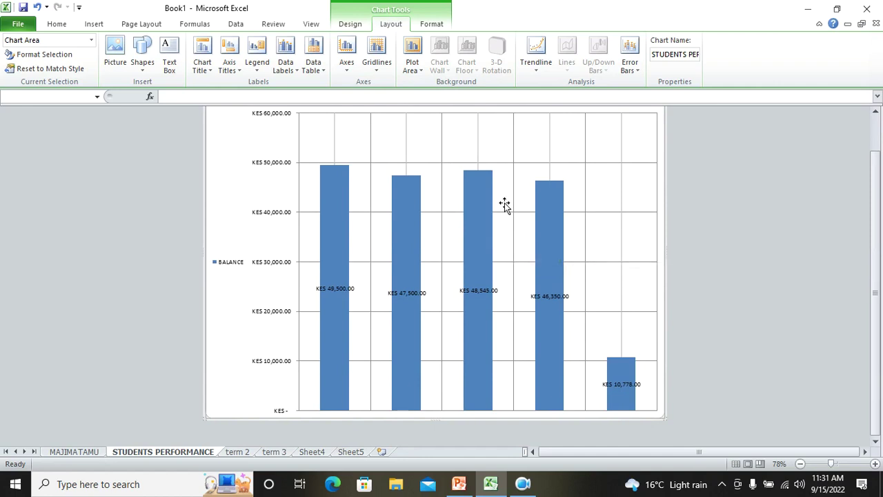
- Change the BALANCE chart's type from column to the first bar type, clustered bar
left_click(350, 25)
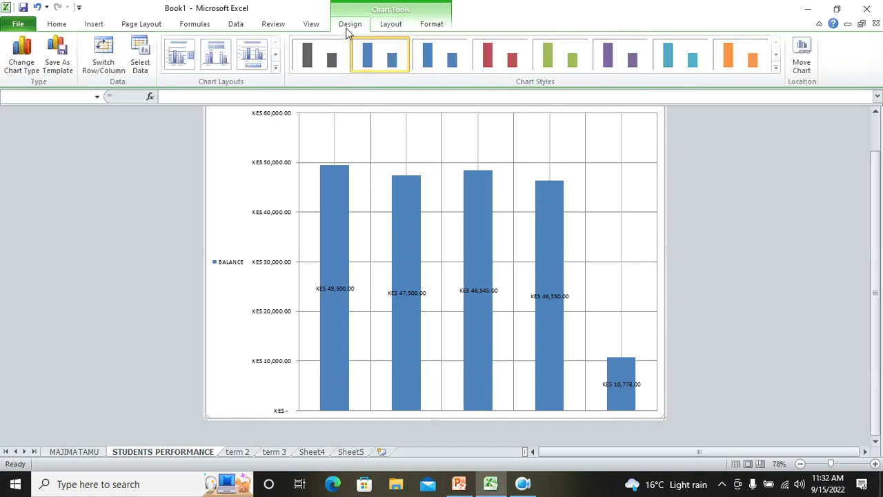
left_click(22, 65)
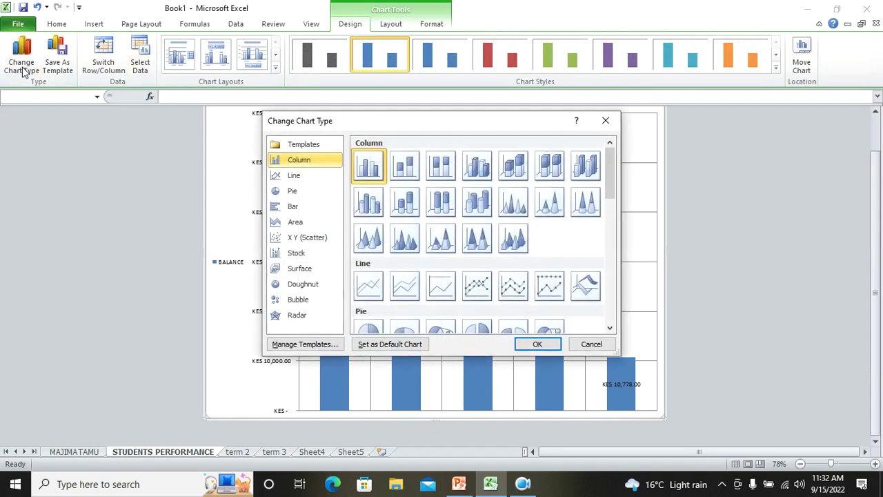
left_click(291, 210)
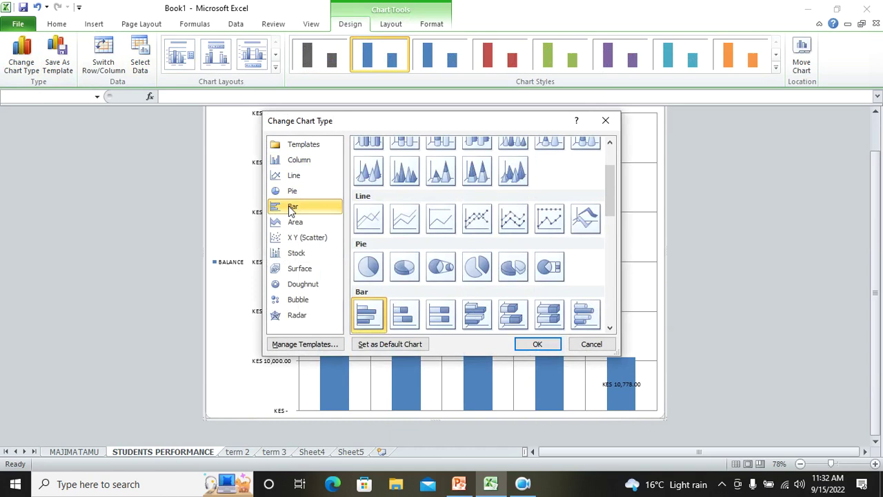
left_click(536, 344)
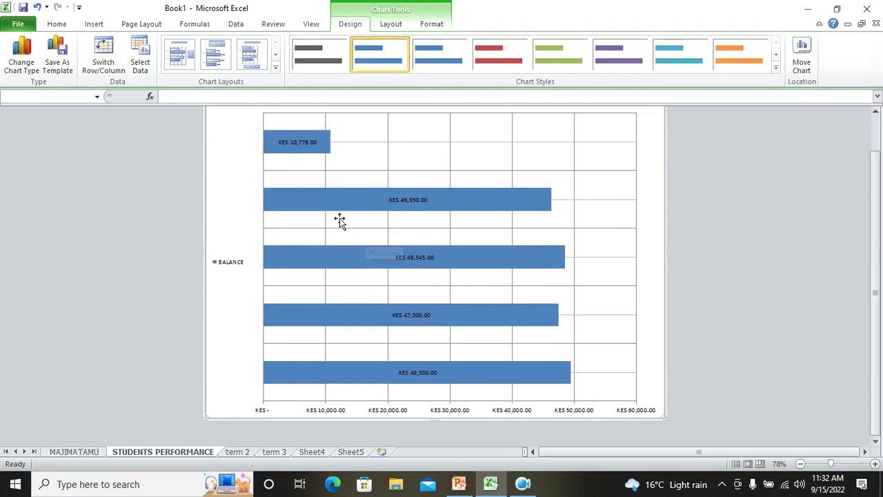
mouse_move(383, 198)
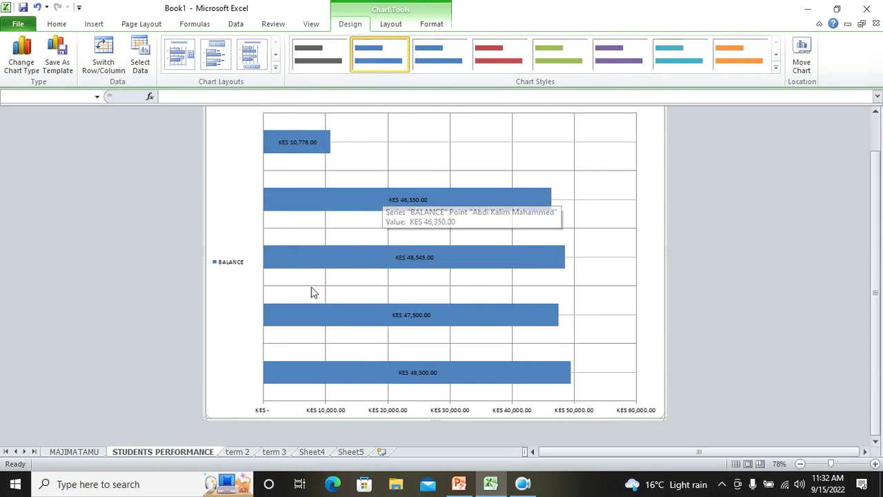
mouse_move(300, 271)
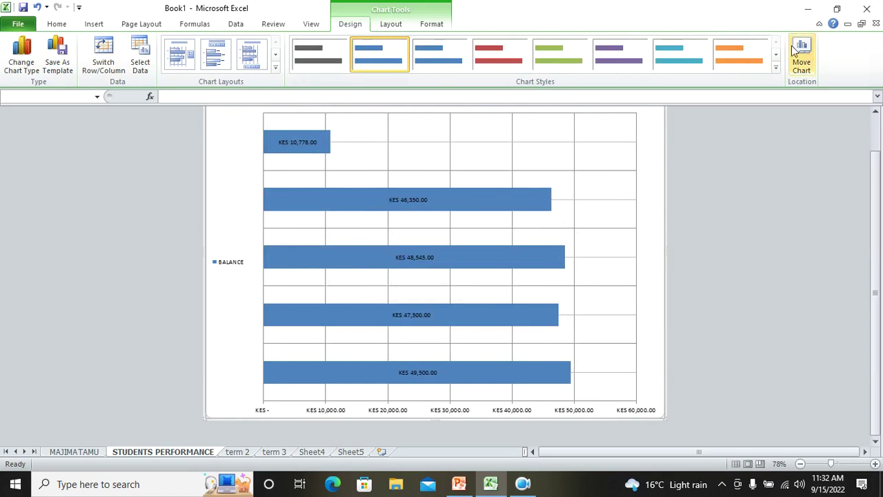
- Move the bar chart from its chart sheet into the MAJIMATAMU sheet as an embedded object
left_click(801, 61)
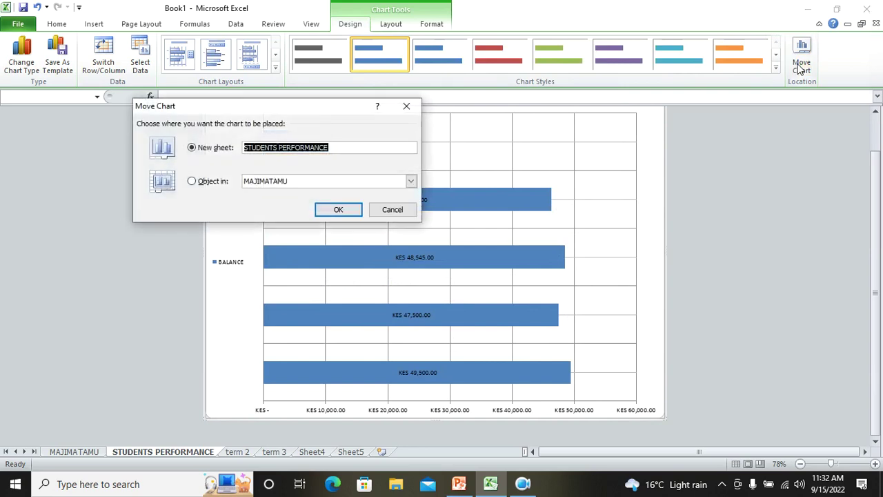
left_click(203, 182)
left_click(337, 209)
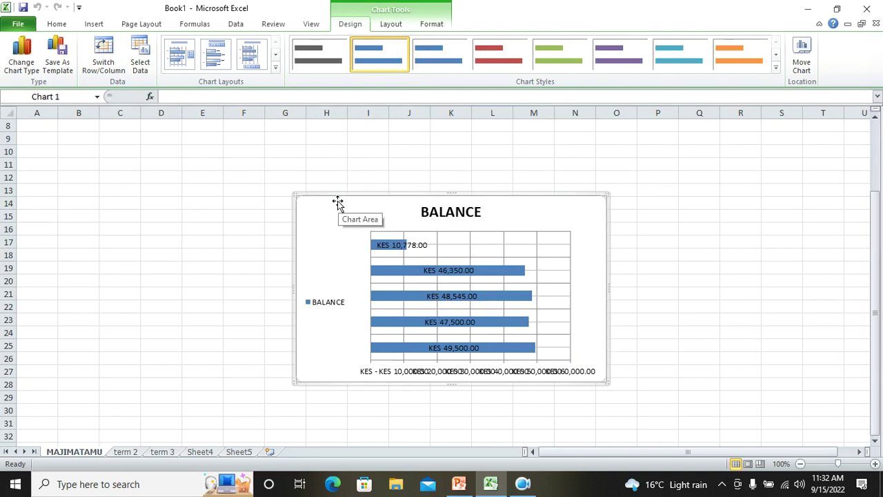
- Move the embedded BALANCE bar chart to a new chart sheet, keeping the suggested name Chart2
left_click(802, 69)
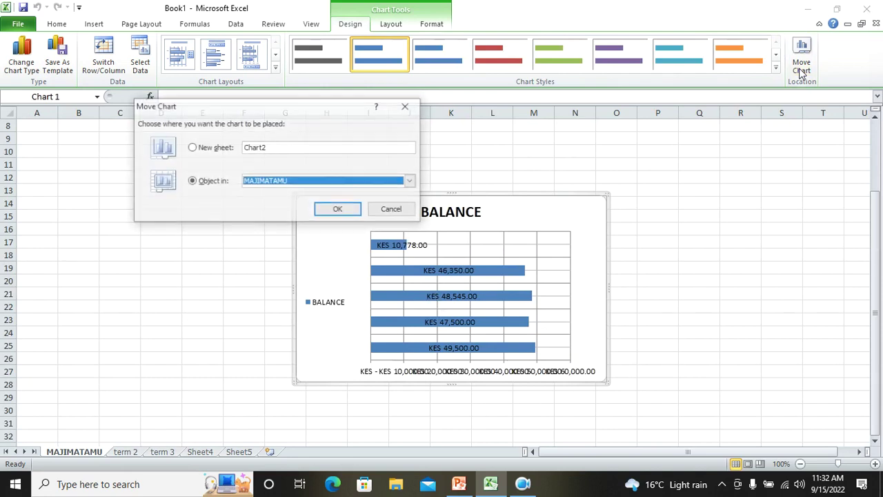
left_click(207, 148)
left_click(339, 210)
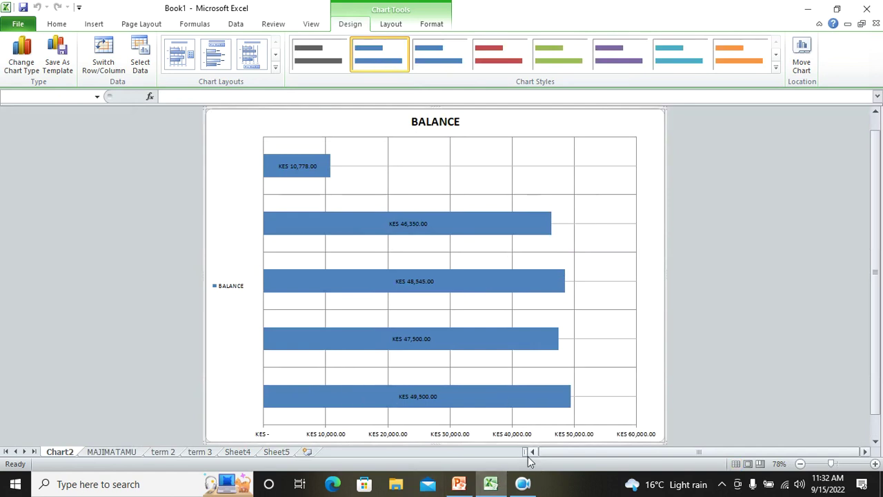
mouse_move(511, 346)
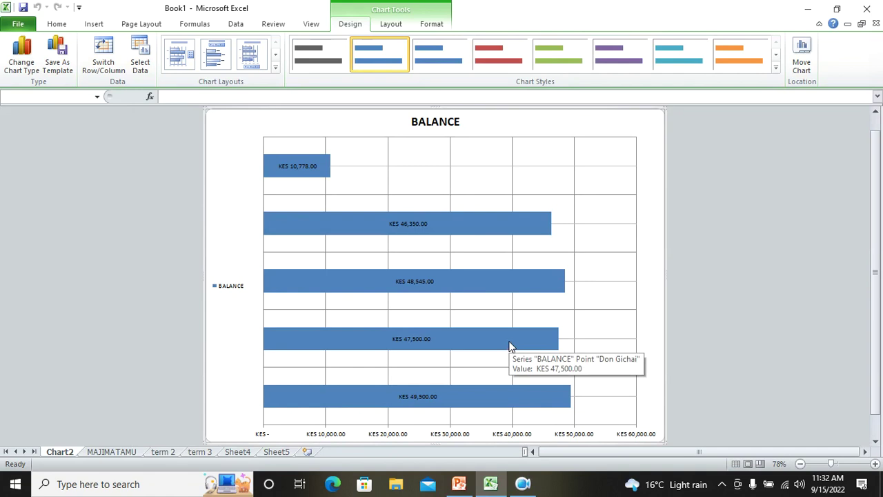
- Switch to the MS EXCEL TUTORIAL presentation in PowerPoint and display slide 6, Lesson-6 on data management
left_click(526, 483)
left_click(345, 417)
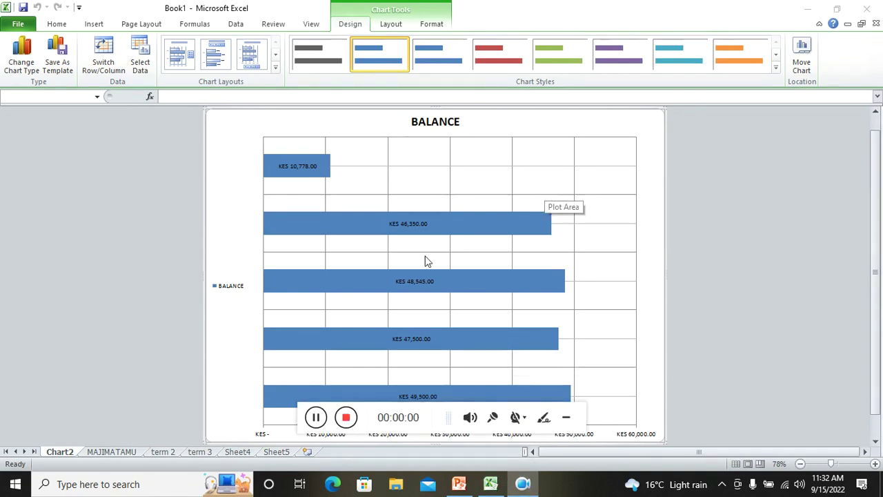
left_click(460, 484)
left_click(65, 314)
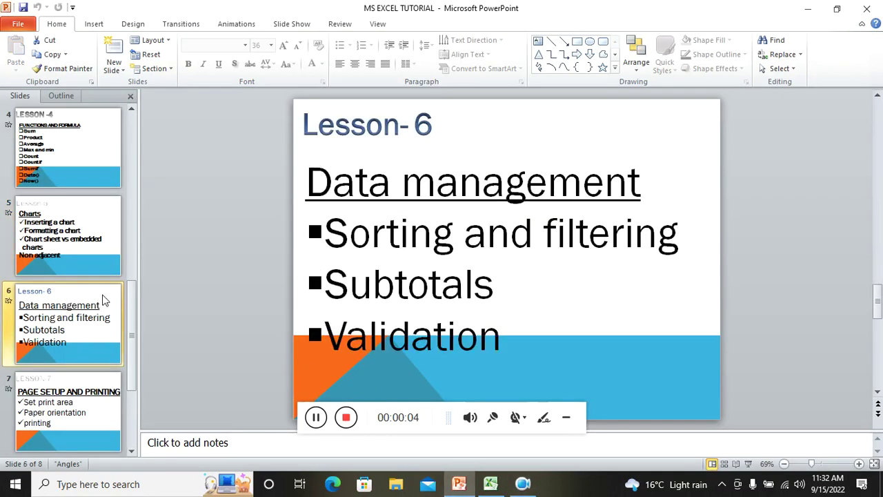
left_click(569, 412)
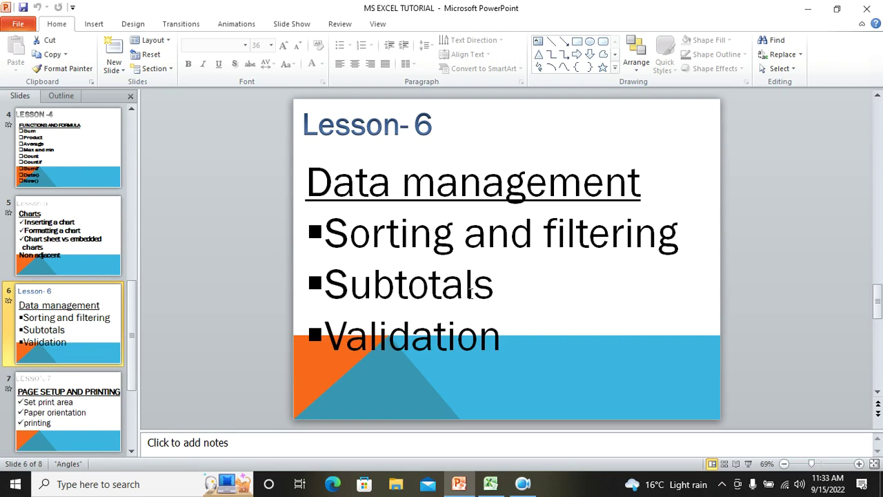
- Switch to the Book1 workbook in Excel, look through its sheets and open the term 3 sheet
left_click(490, 484)
left_click(124, 451)
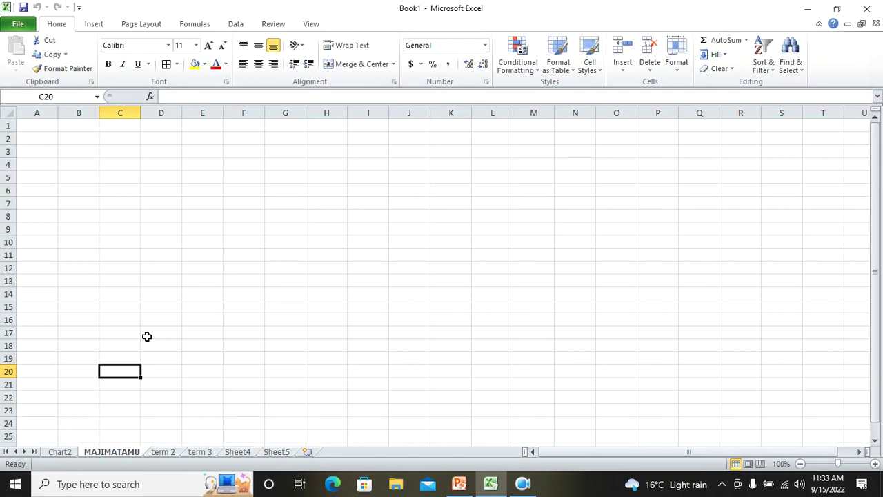
left_click(55, 452)
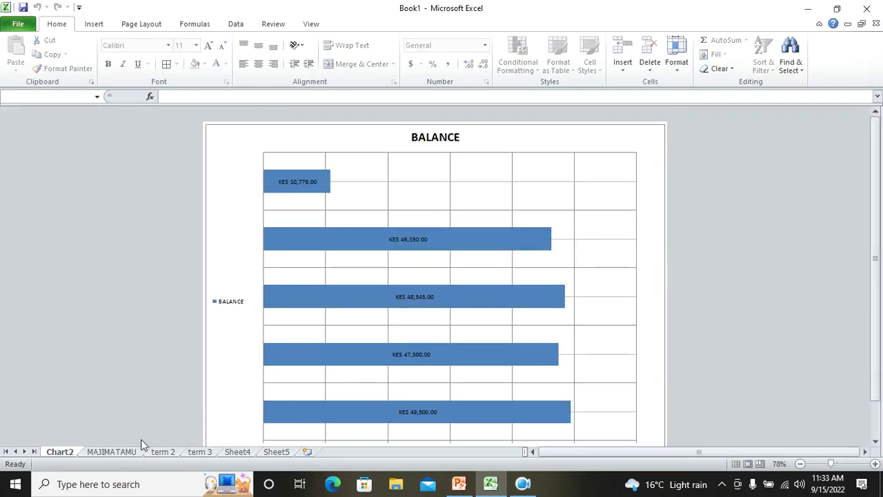
left_click(163, 452)
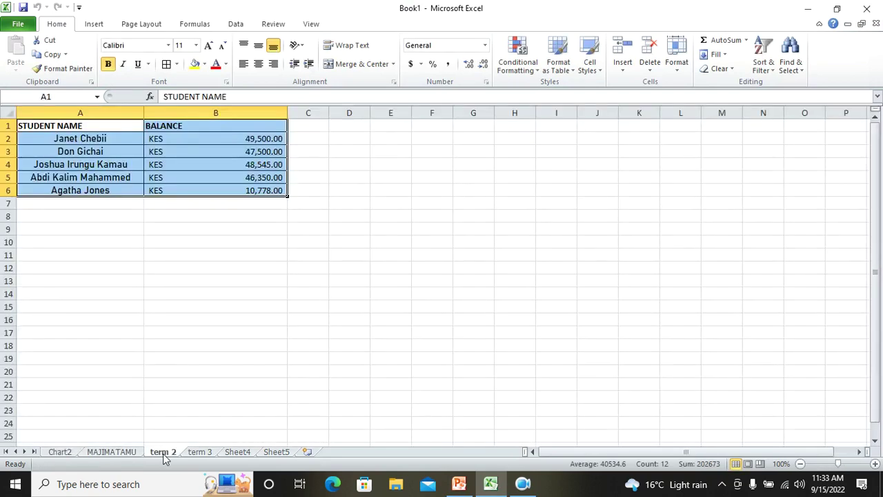
left_click(129, 449)
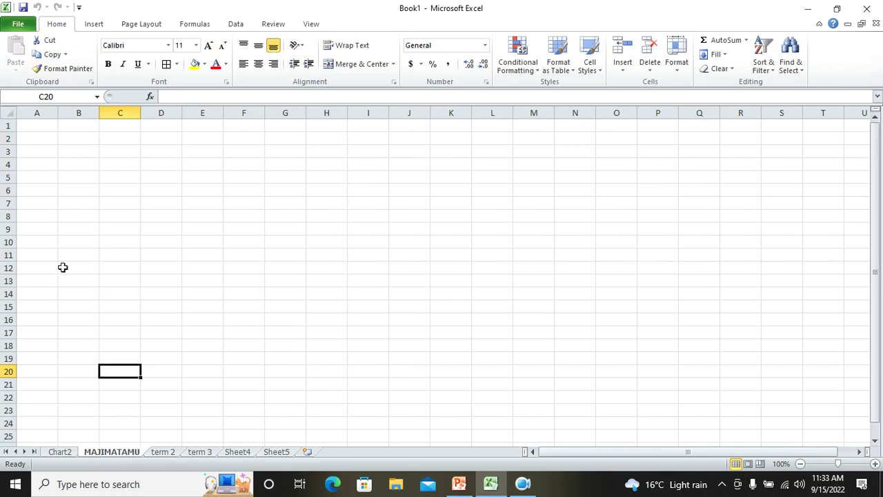
left_click(56, 453)
left_click(171, 455)
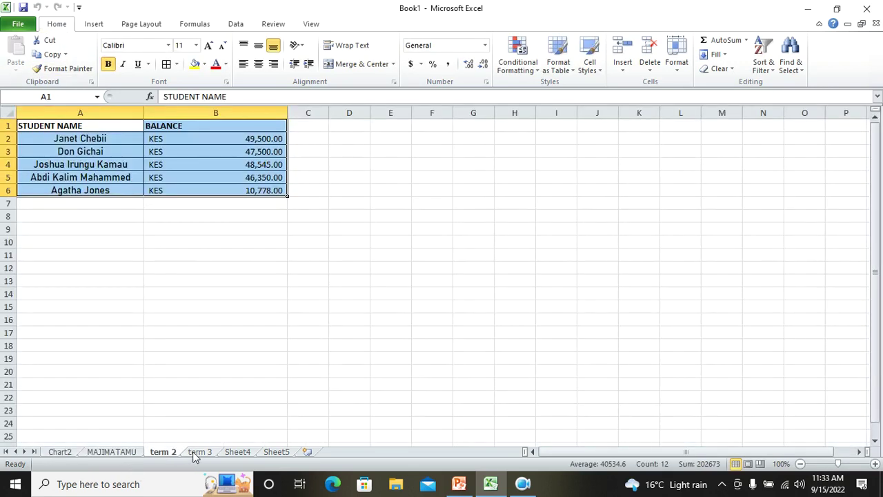
left_click(197, 454)
- Clear the contents of range A13:F29 below the fees table
scroll(581, 291, "down", 1)
scroll(578, 291, "up", 1)
left_click_drag(34, 302, 416, 459)
key("Delete")
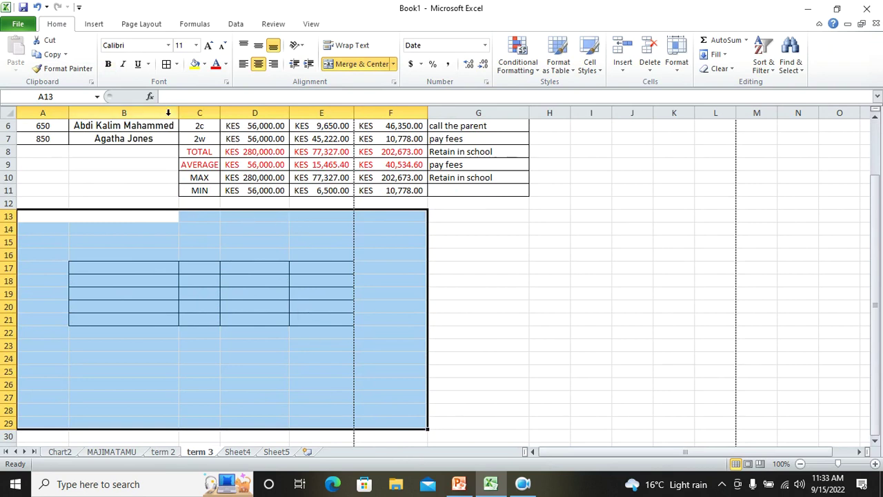
- Move the emptied range A13:F29, with its leftover borders, to cell P25 away from the fees table
left_click(54, 54)
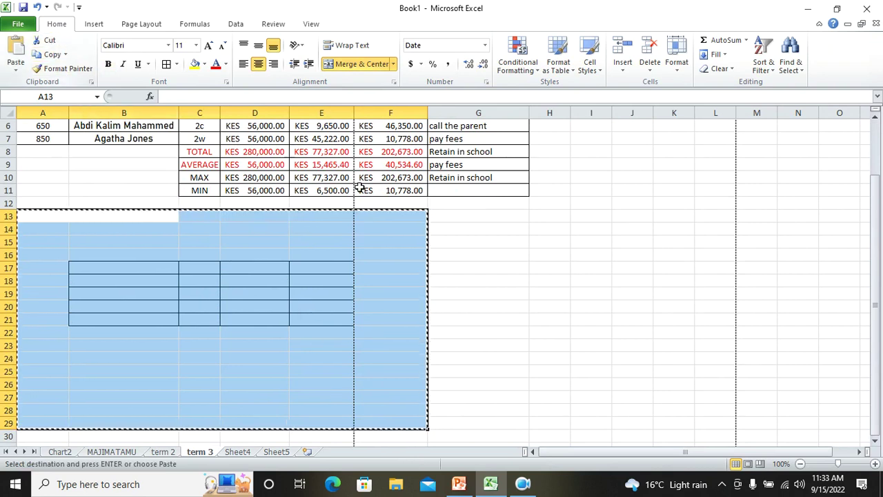
scroll(640, 446, "right", 1)
left_click(828, 371)
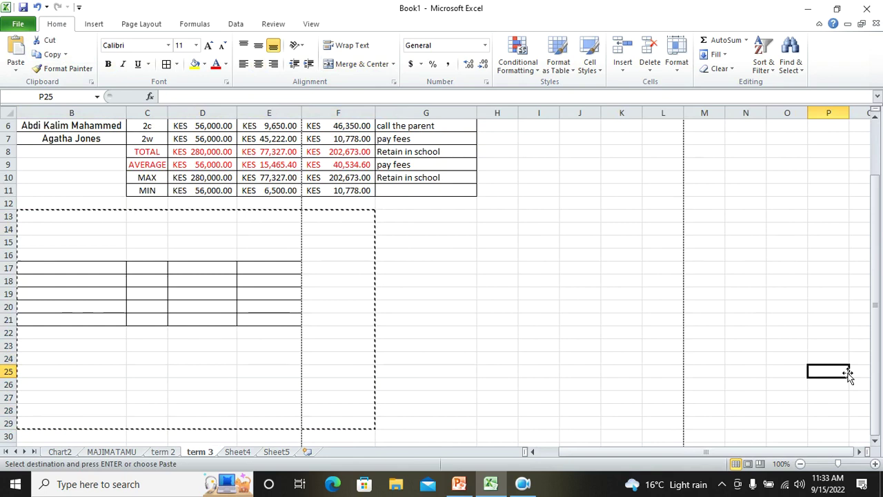
left_click(15, 49)
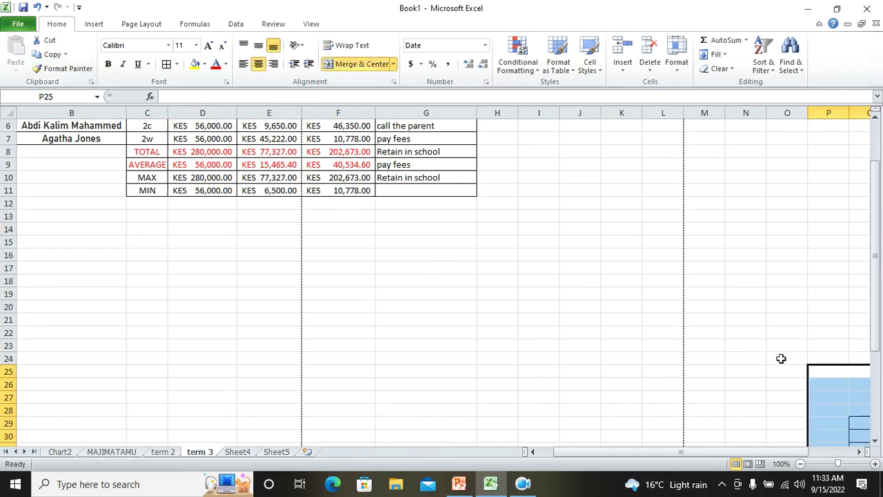
scroll(787, 352, "up", 2)
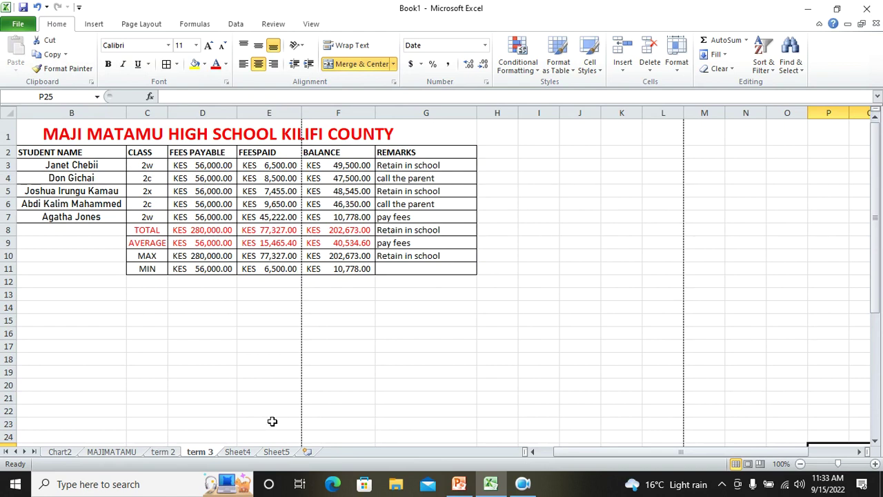
- Clear the total, average, max and min rows in B8:G12 and remove all borders from that range
left_click_drag(35, 230, 447, 277)
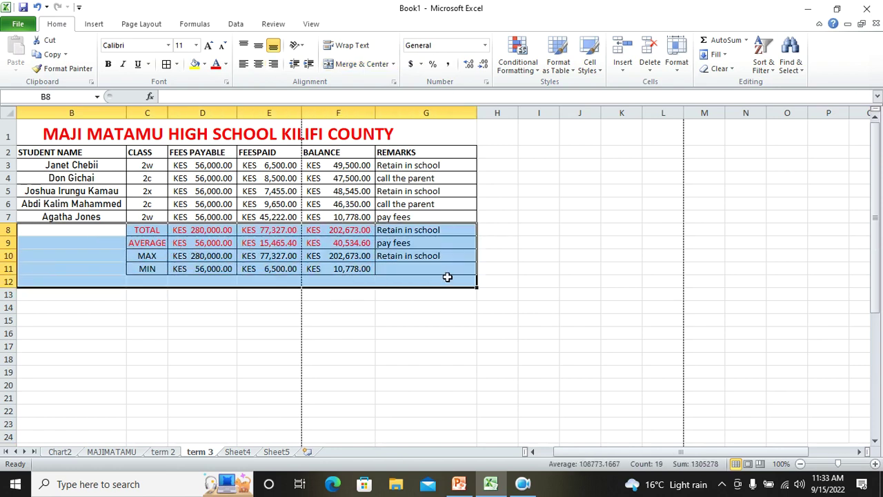
key("Delete")
right_click(414, 259)
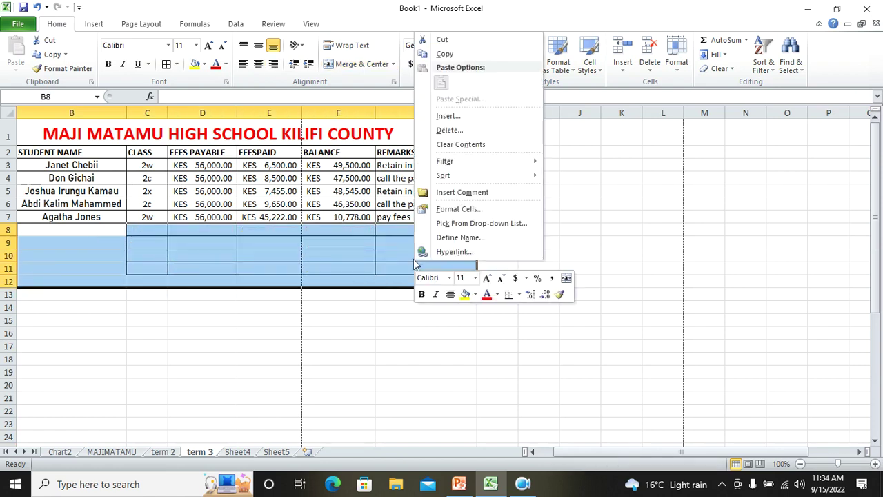
left_click(472, 145)
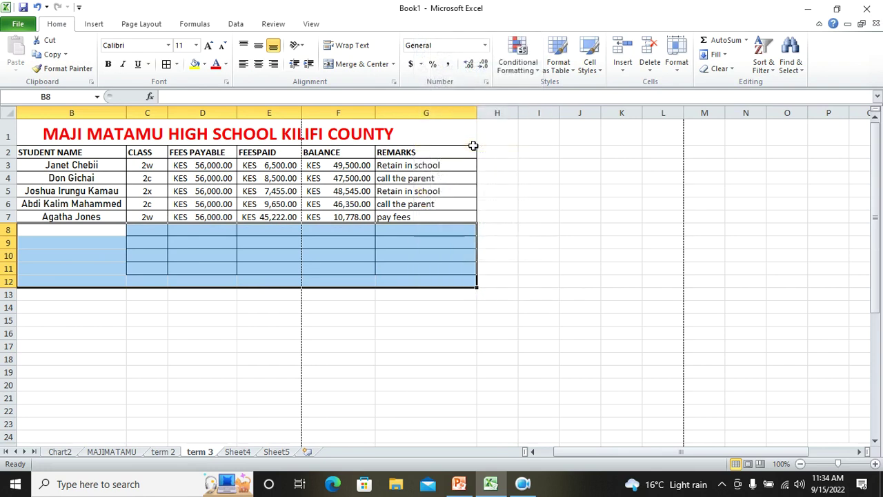
left_click(177, 63)
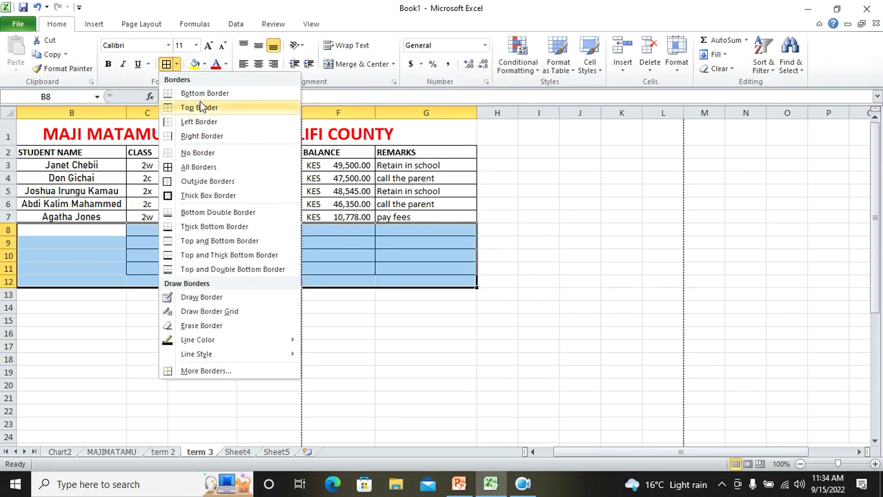
left_click(212, 157)
left_click(655, 232)
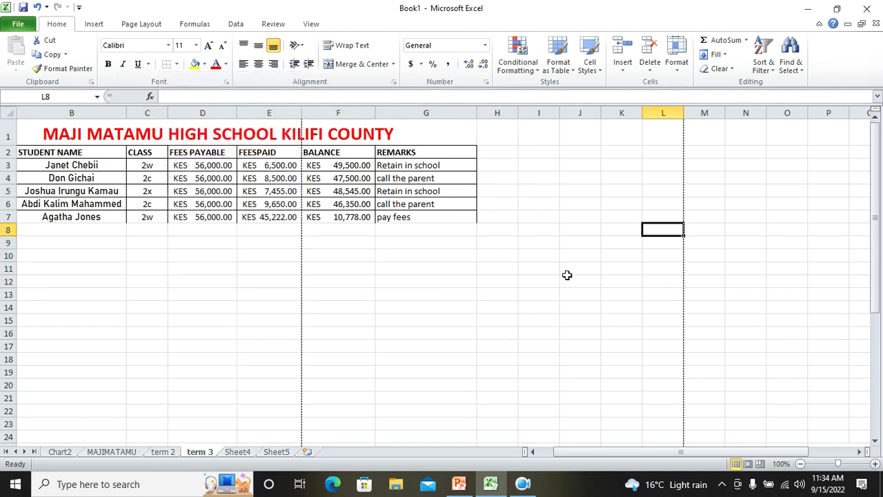
- Apply borders to the last two student rows, B6:G7, to close the table's lower edge
left_click_drag(47, 219, 416, 209)
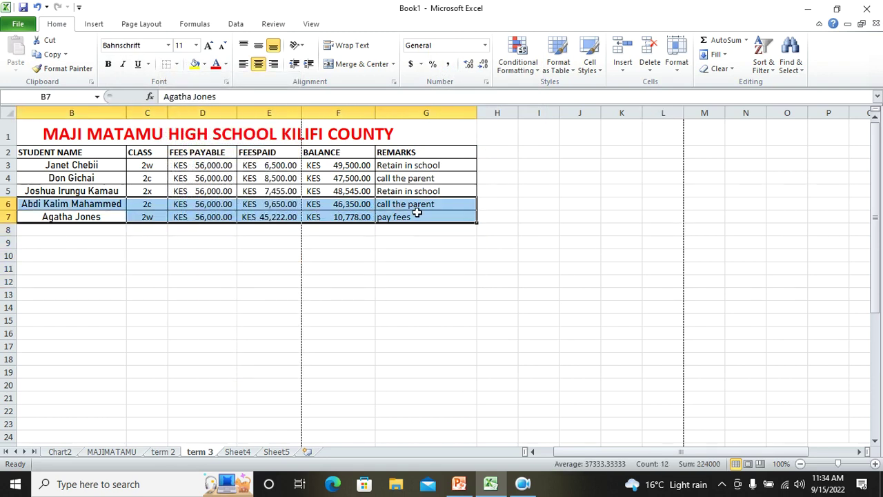
left_click(176, 64)
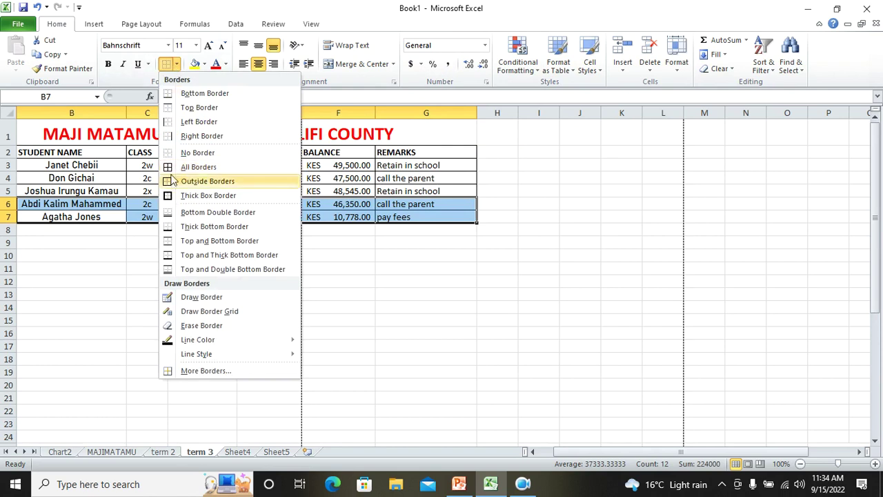
left_click(236, 177)
left_click(426, 269)
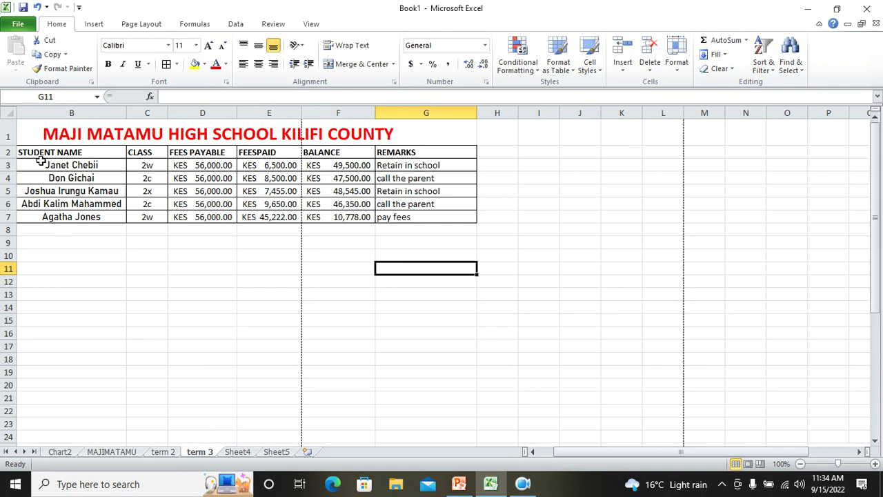
- Sort the student table B2:G7 by STUDENT NAME on values from A to Z, treating the first row as headers
left_click_drag(28, 152, 406, 212)
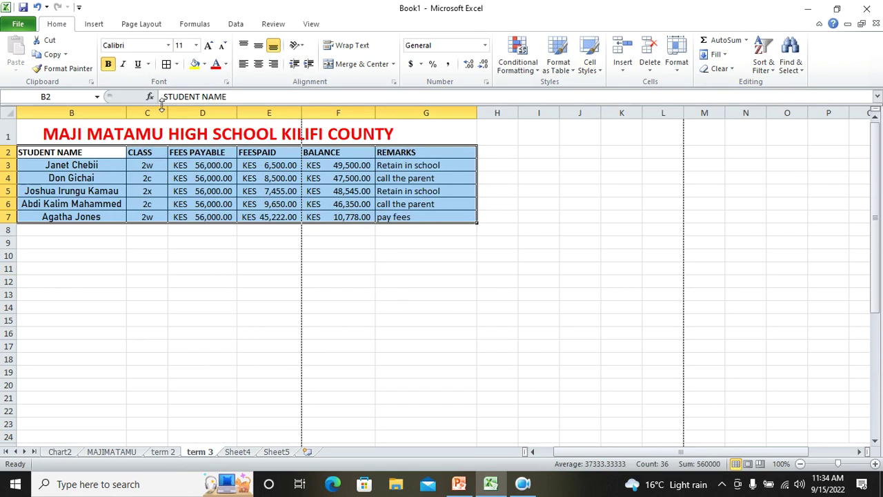
left_click(235, 23)
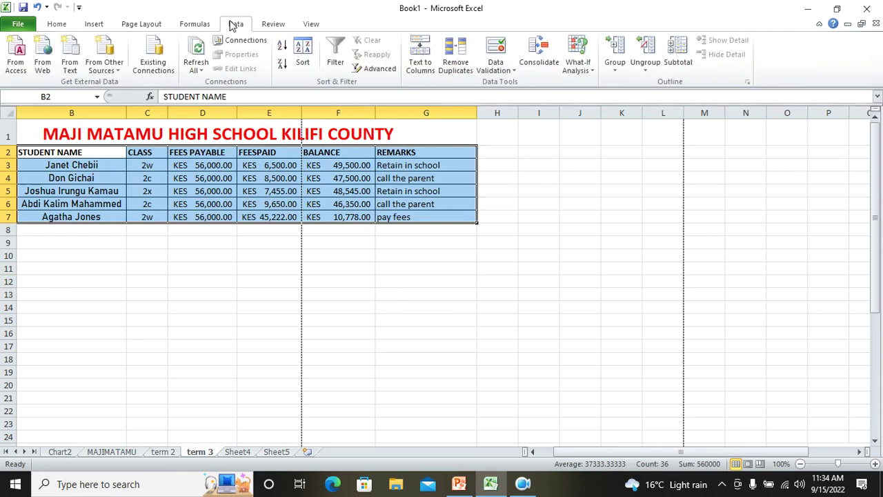
left_click(305, 61)
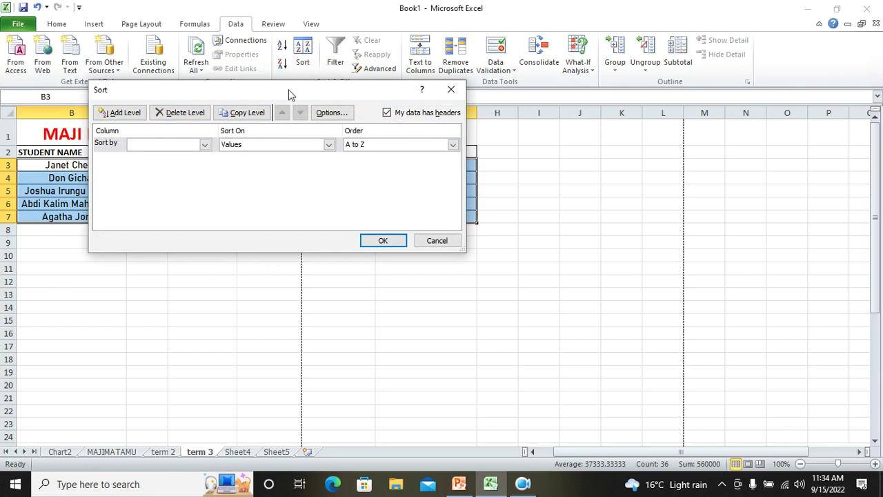
left_click(205, 146)
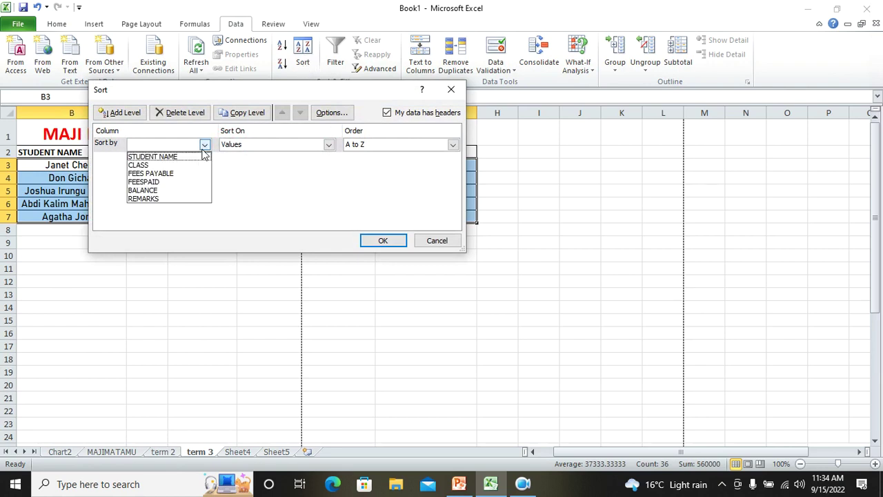
left_click(182, 158)
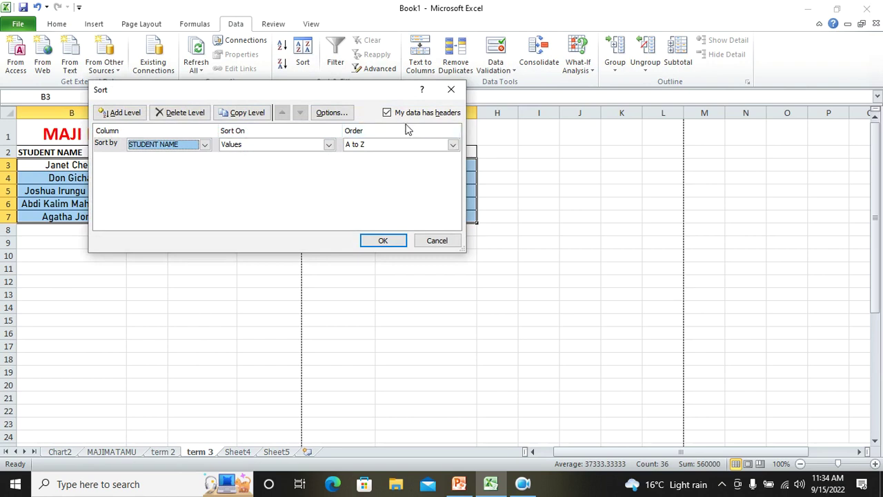
left_click(387, 113)
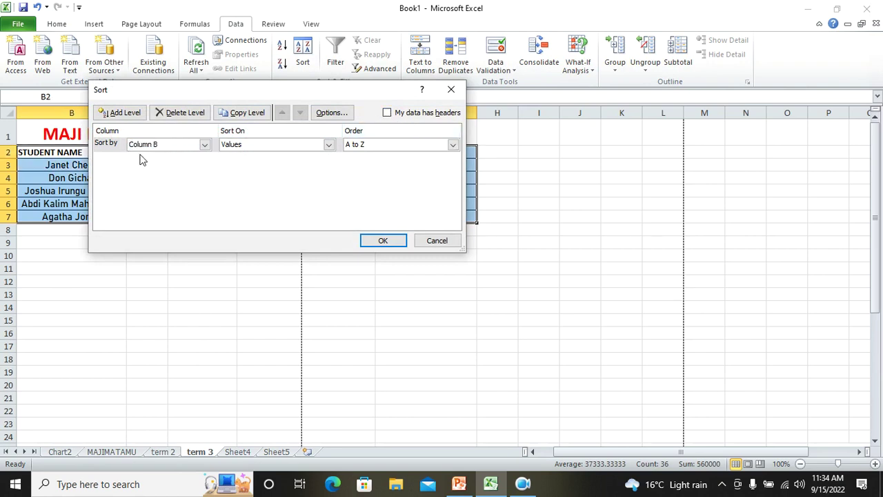
left_click(390, 114)
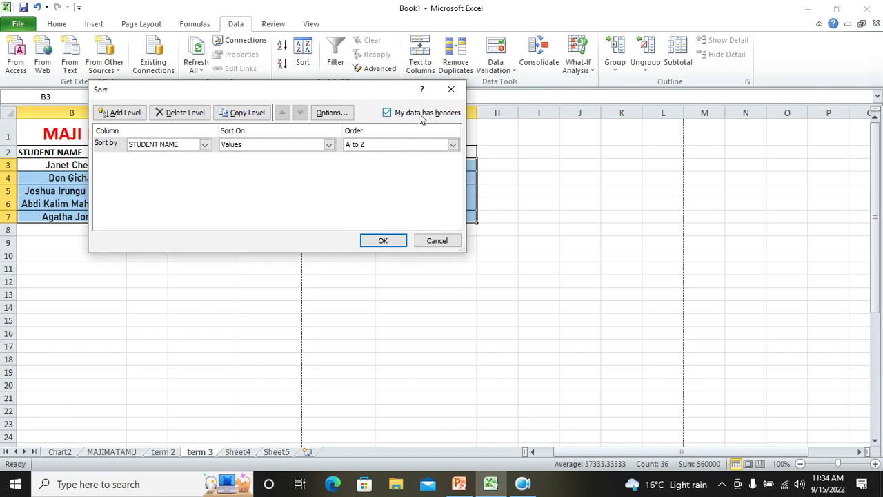
left_click(383, 241)
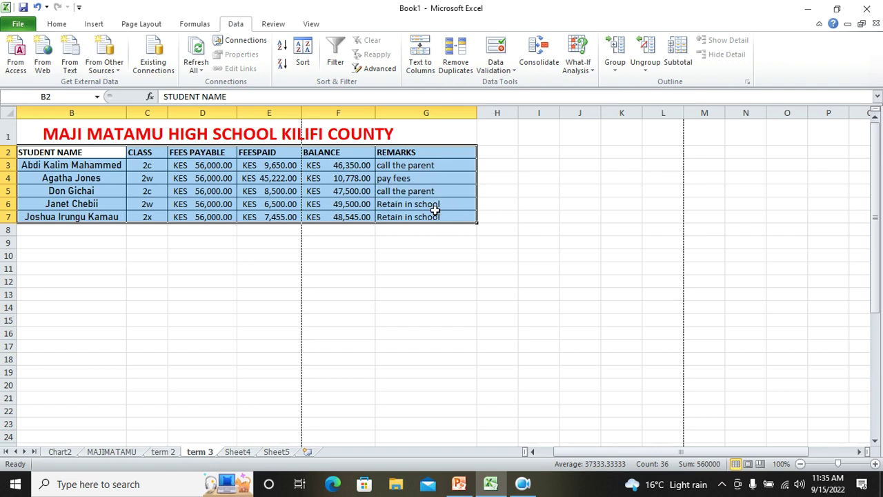
- Turn on filtering for the student table B2:G7
left_click(114, 230)
left_click_drag(43, 152, 418, 218)
left_click(338, 66)
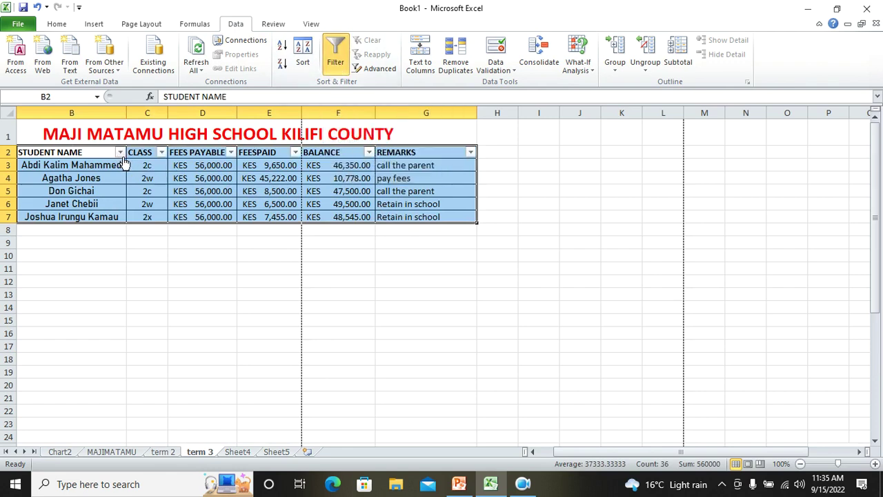
left_click(335, 65)
left_click(335, 65)
- Filter the REMARKS column to show only the "Retain in school" rows
left_click(470, 152)
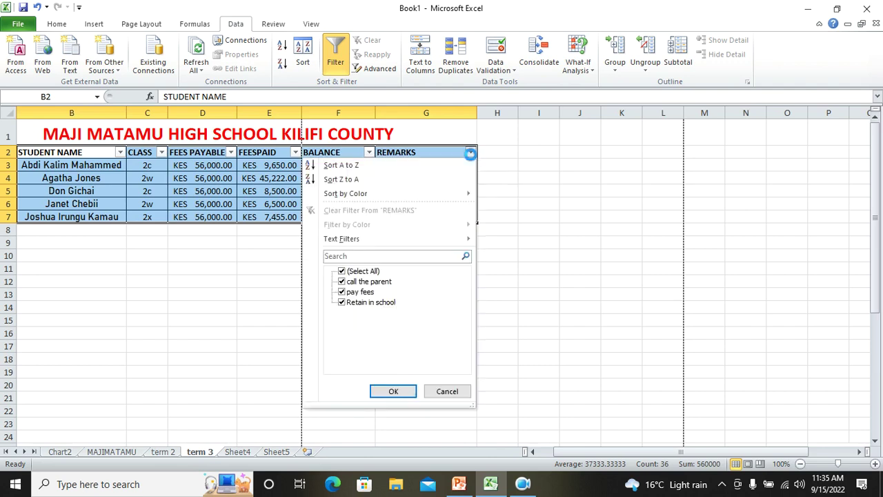
left_click(340, 272)
left_click(340, 271)
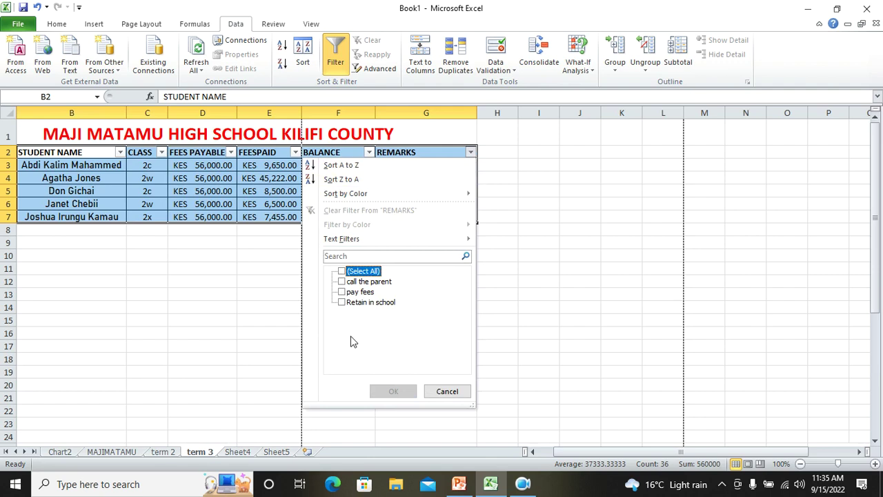
left_click(343, 303)
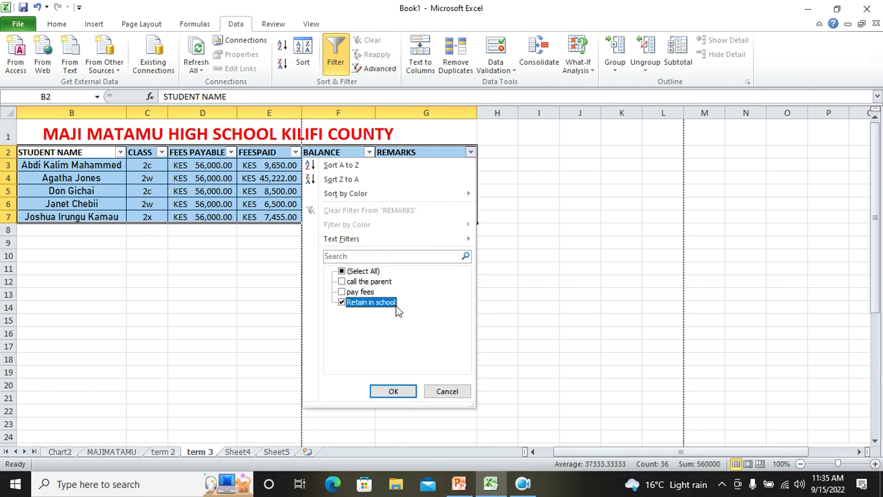
left_click(398, 390)
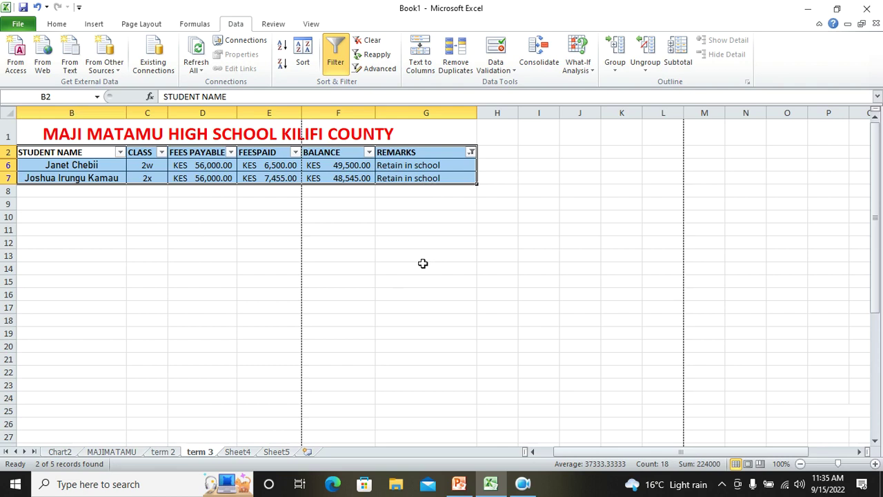
- Add "call the parent" to the values shown by the REMARKS filter, and turn filtering off for the table
left_click(471, 153)
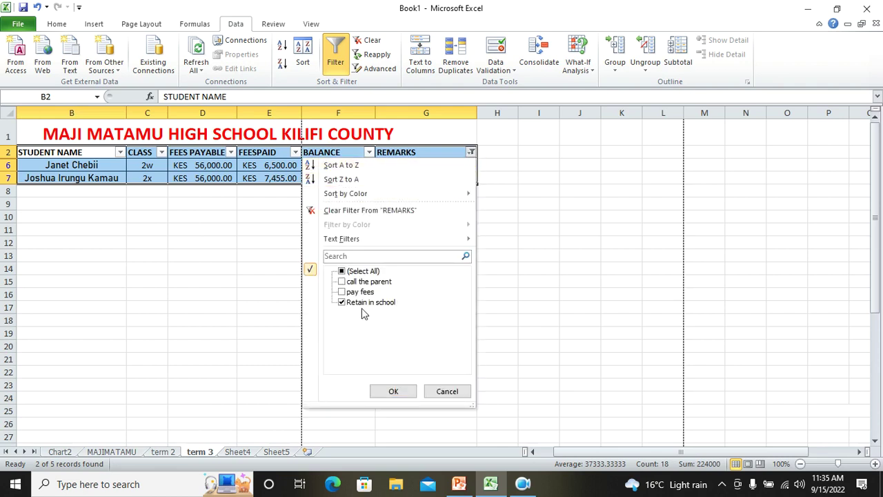
left_click(343, 282)
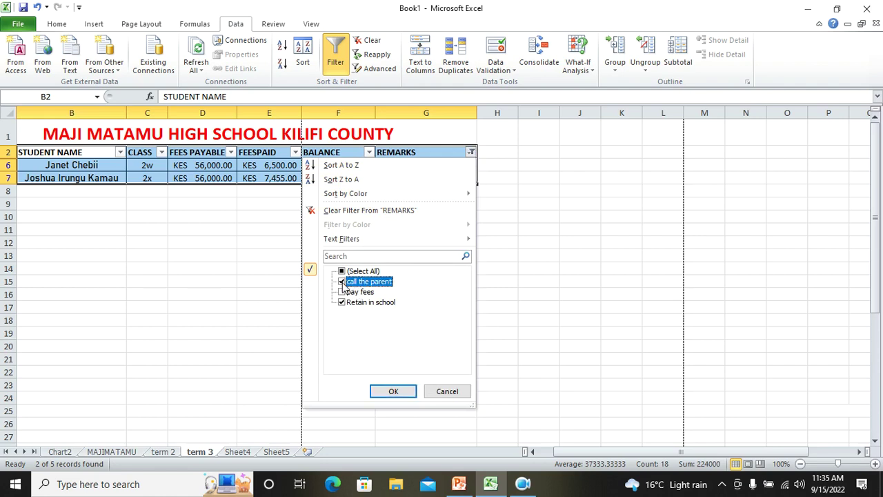
left_click(394, 392)
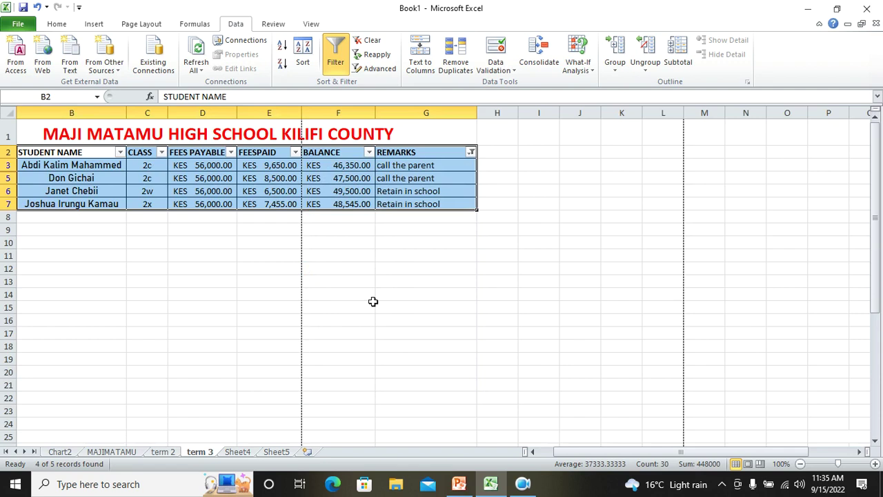
left_click(334, 66)
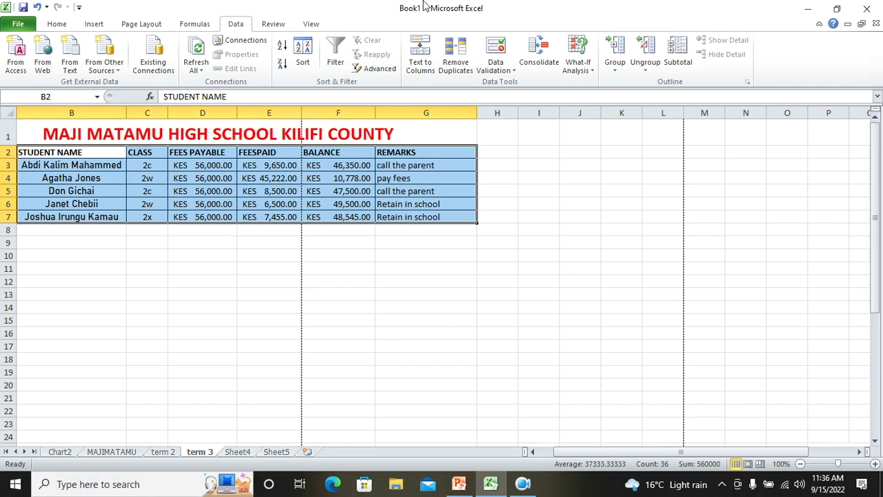
left_click(253, 282)
left_click_drag(39, 152, 412, 216)
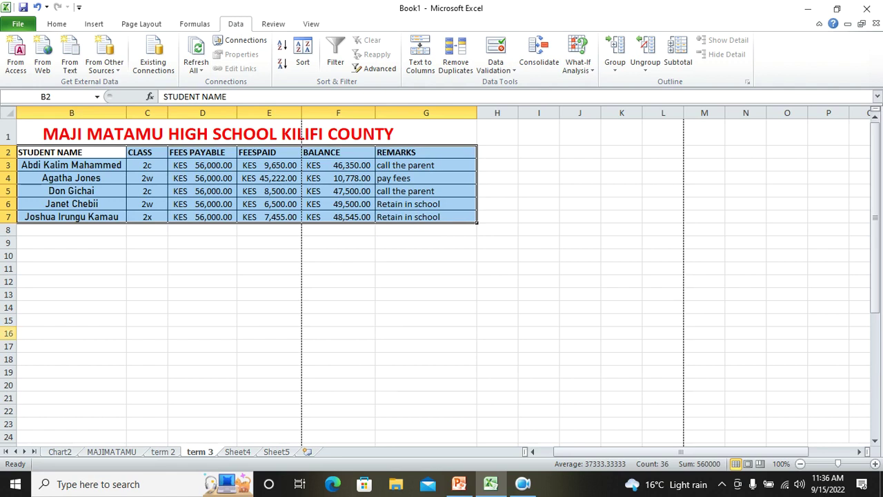
left_click(678, 55)
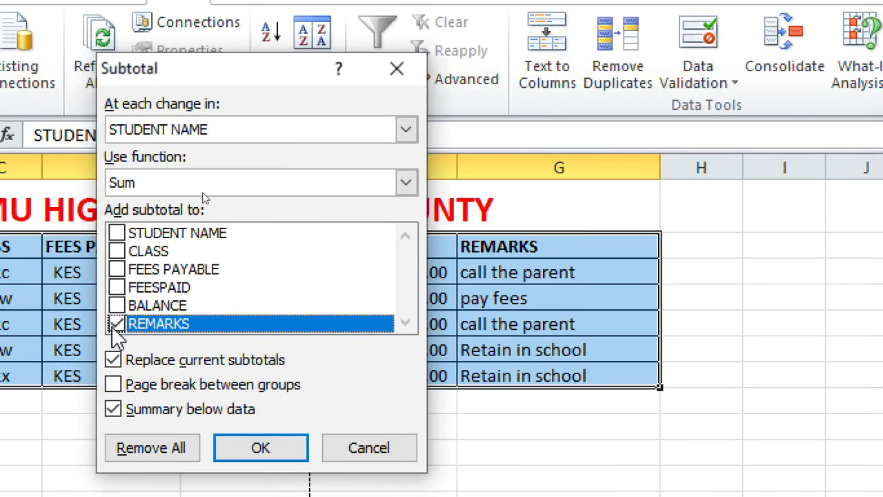
left_click(116, 324)
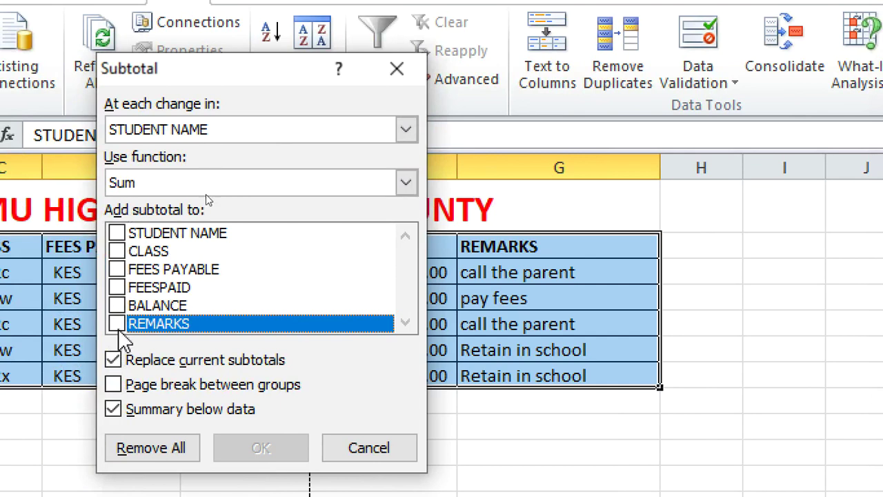
left_click(119, 306)
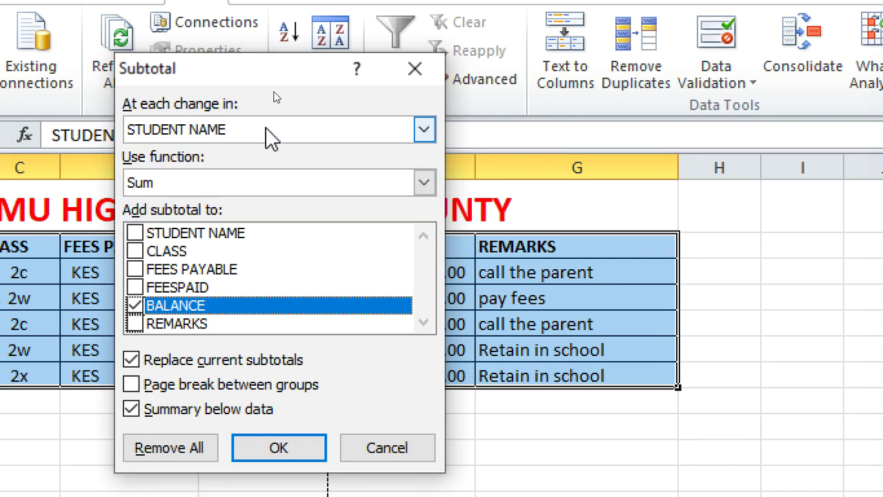
left_click(409, 445)
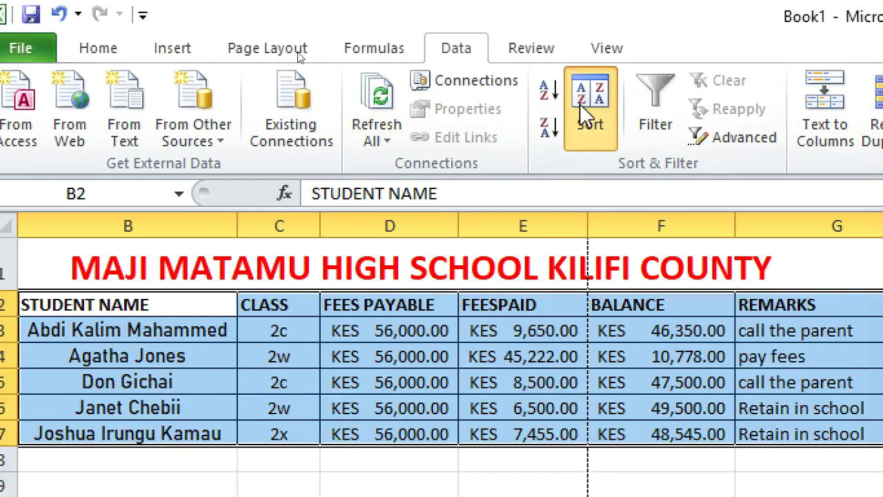
- Sort the student table B2:G7 by CLASS on values from A to Z, keeping the header row in place
left_click(590, 109)
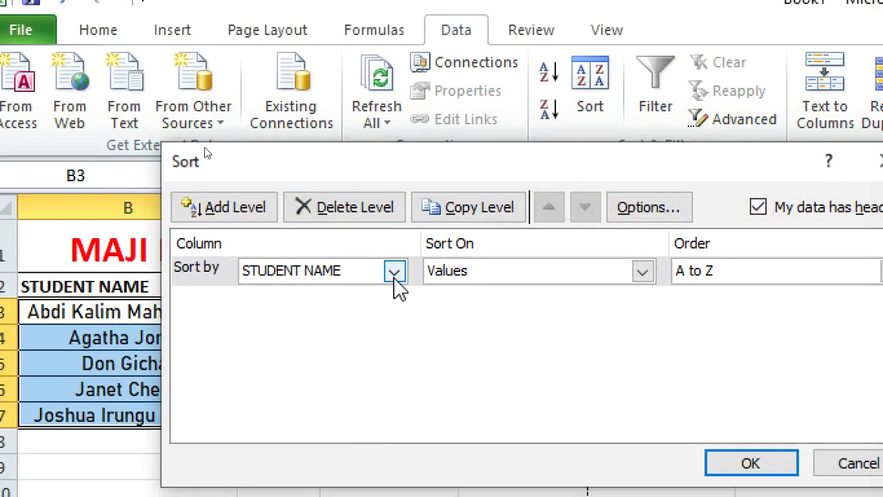
left_click(395, 279)
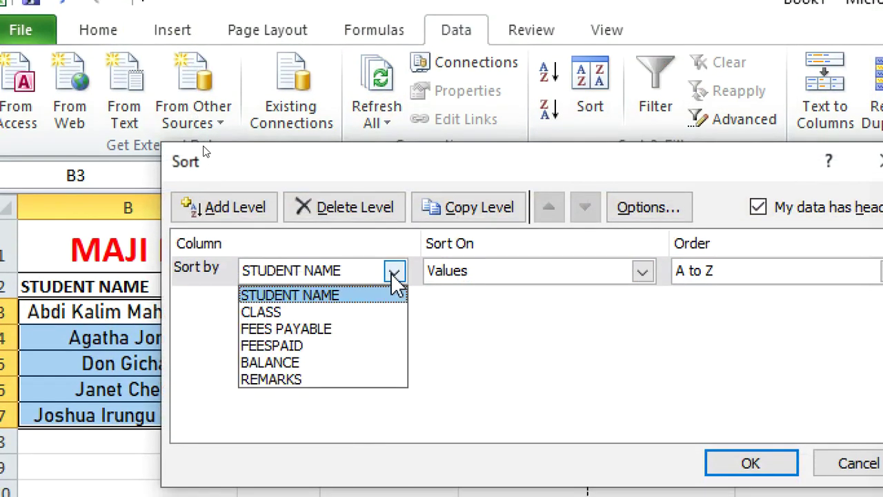
left_click(376, 319)
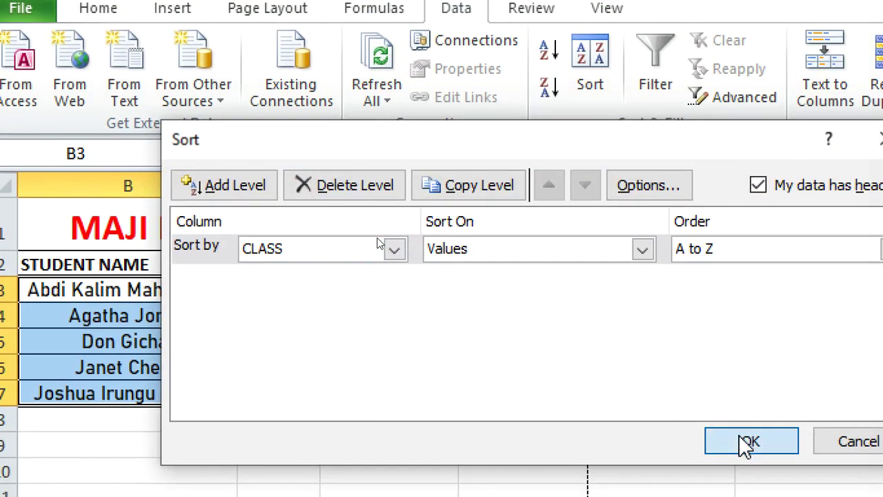
left_click(746, 463)
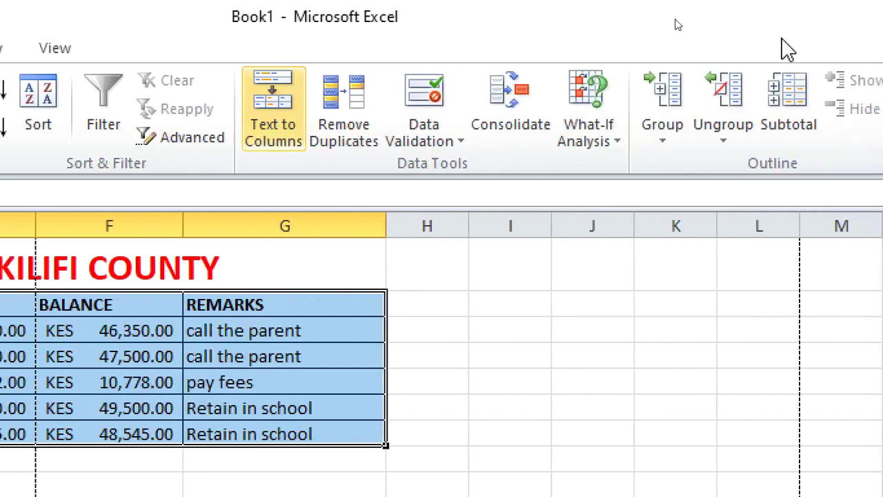
- Add subtotals to the student table that sum only BALANCE at each change in CLASS, with the summary below the data
left_click(794, 104)
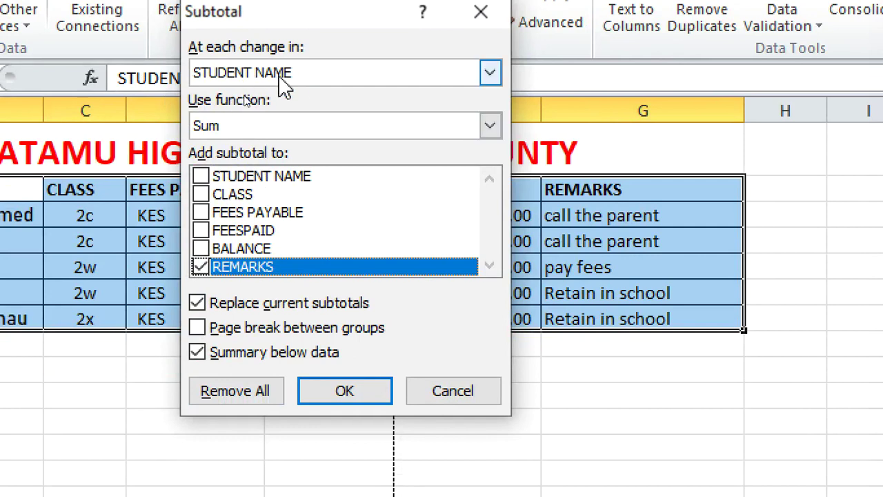
left_click(293, 77)
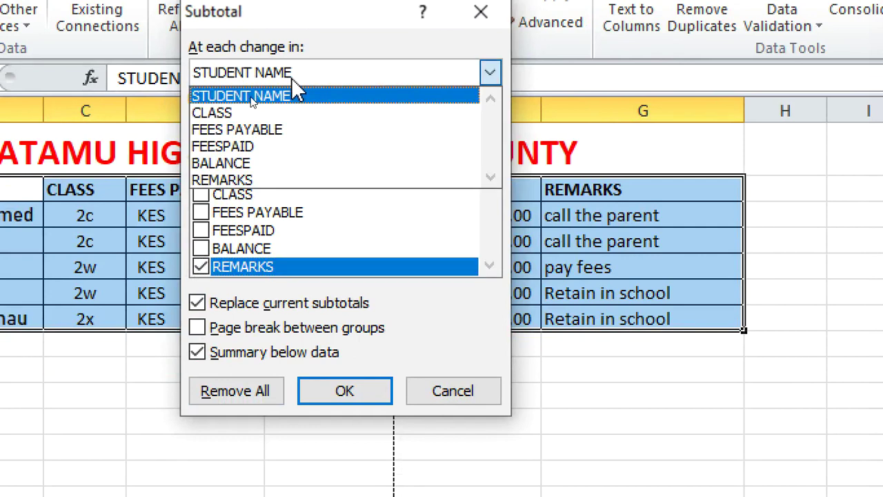
left_click(249, 114)
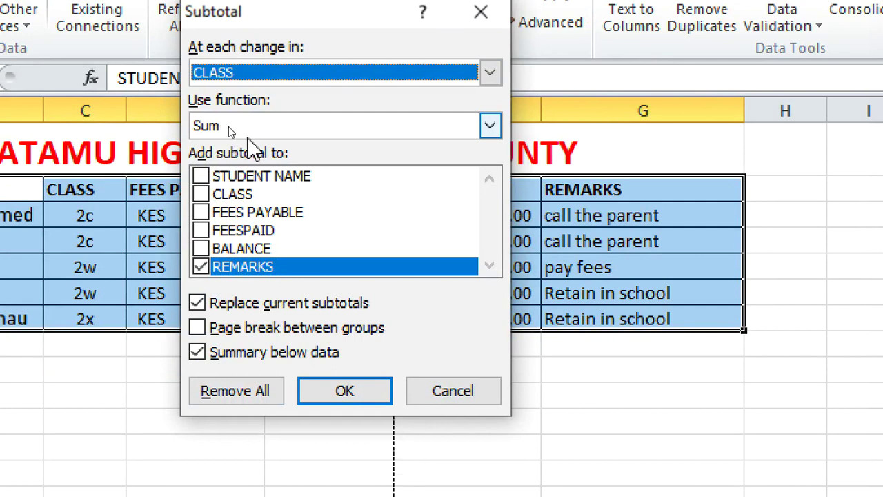
left_click(207, 269)
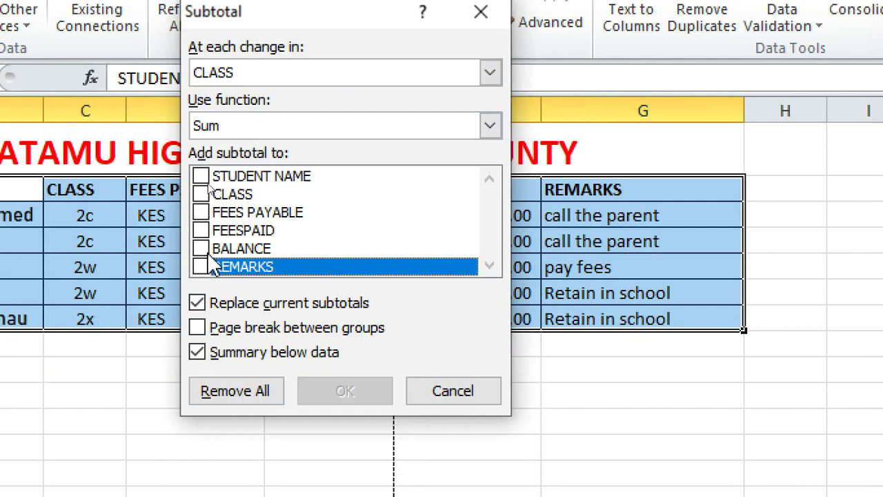
left_click(201, 249)
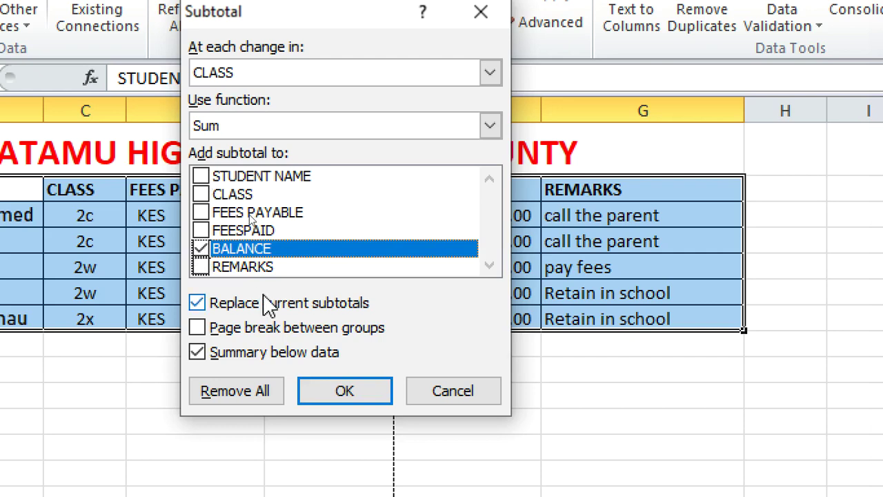
left_click(343, 387)
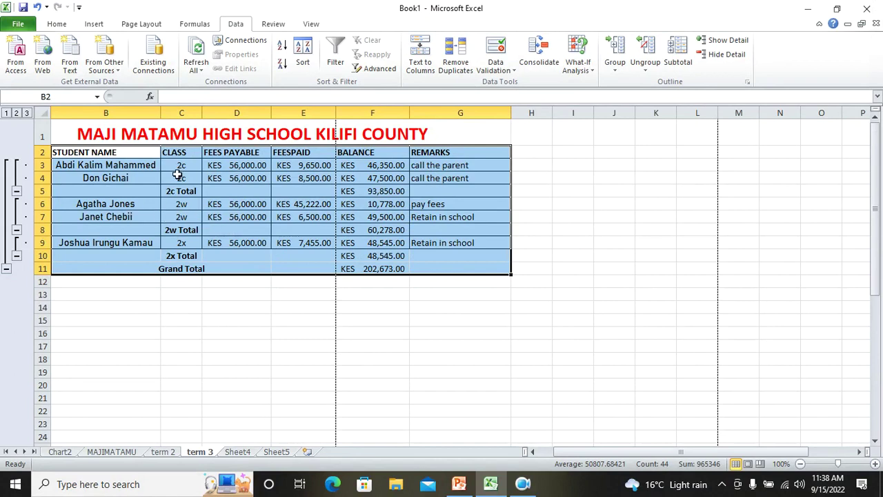
- Inspect the 2c subtotal formula in F5 and view the table at different outline levels, including grand total only and class totals
left_click(374, 192)
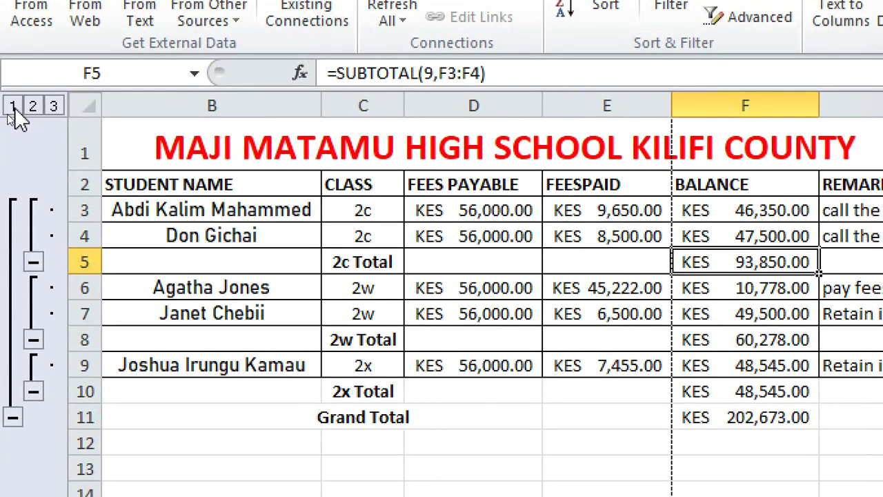
left_click(12, 106)
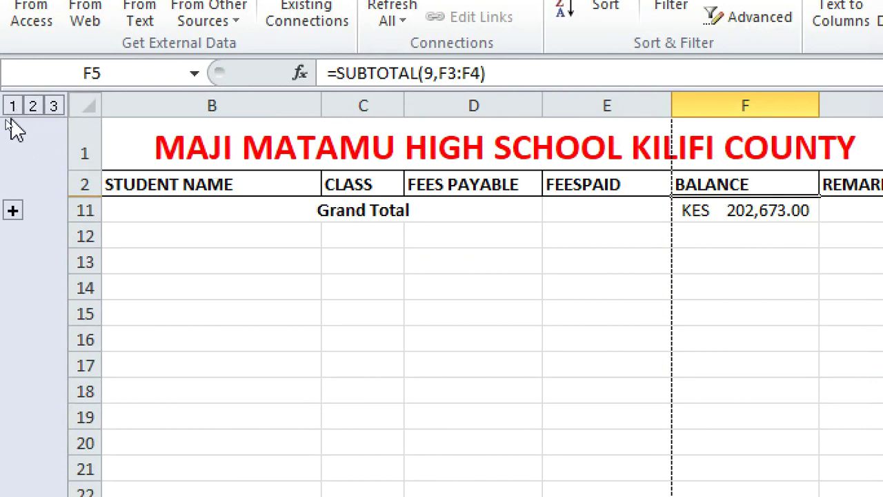
left_click(30, 108)
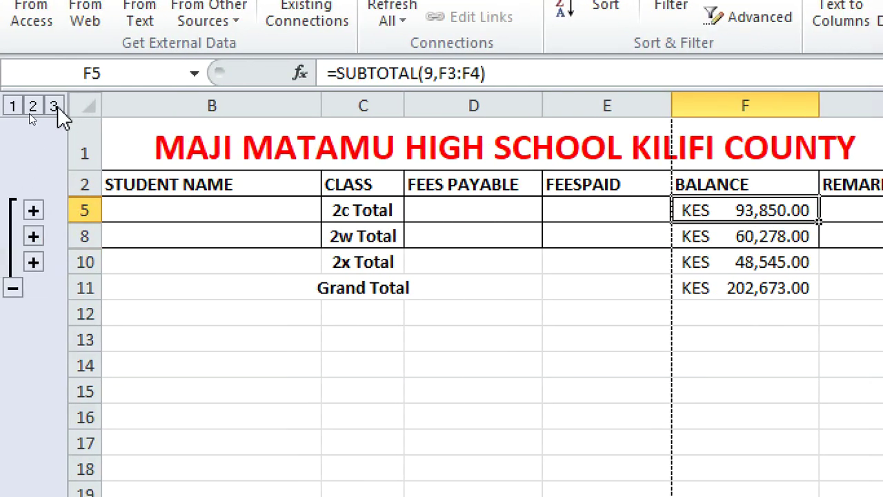
left_click(6, 105)
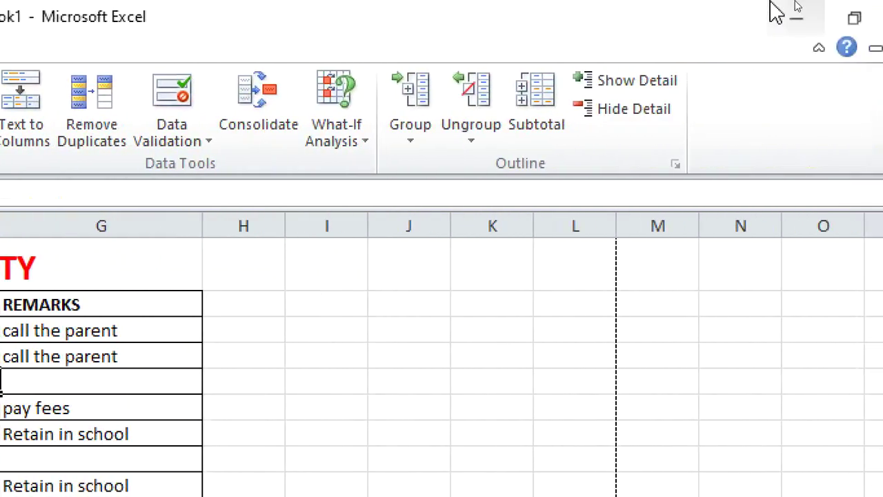
- Remove all subtotals from the student table on the term 3 sheet
left_click(492, 122)
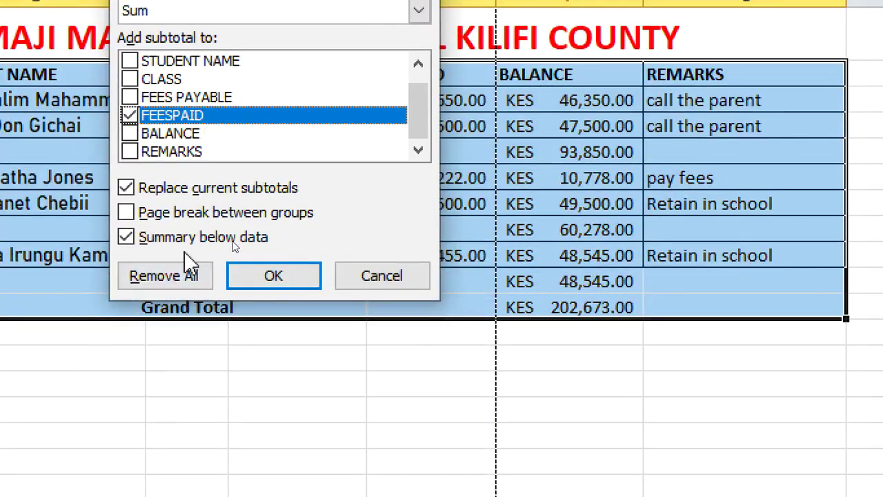
left_click(166, 276)
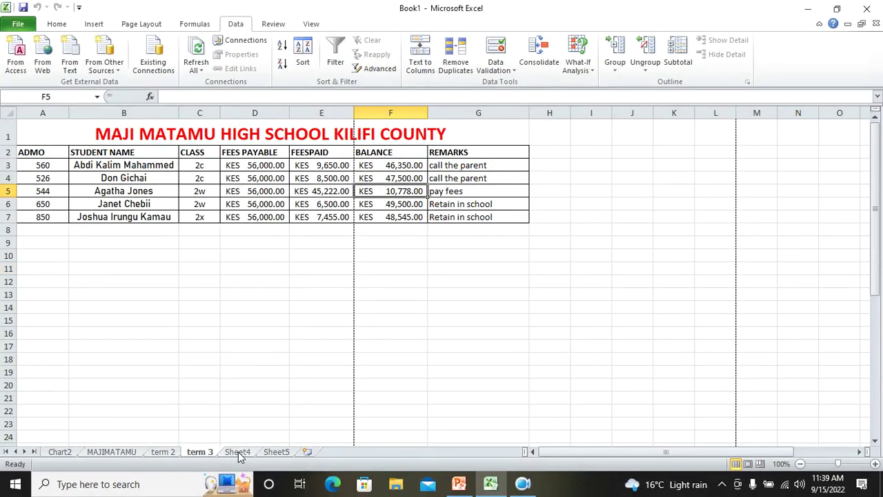
- On Sheet4, fill the range A1:E6 with standard green and apply borders to all its cells
left_click(239, 452)
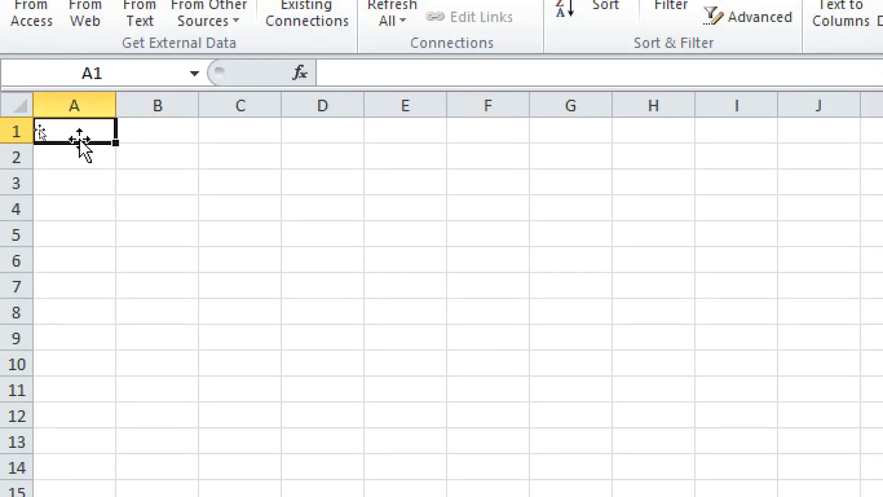
left_click_drag(78, 131, 435, 262)
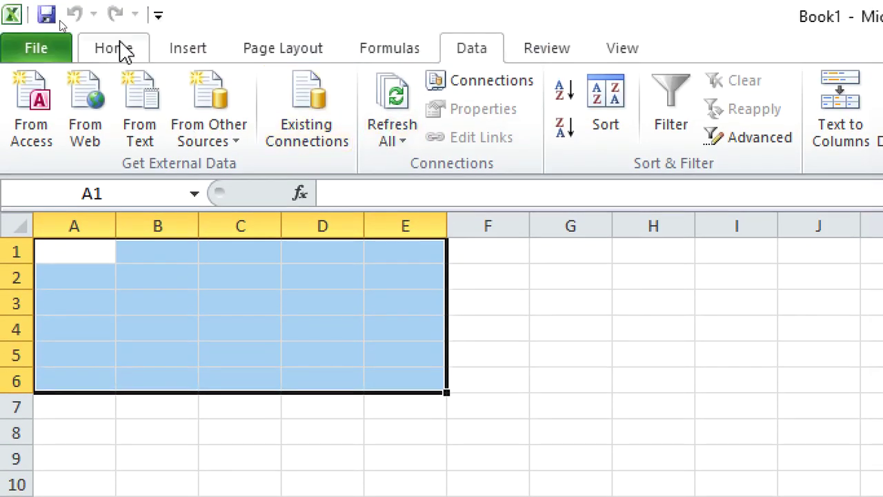
left_click(119, 48)
left_click(409, 128)
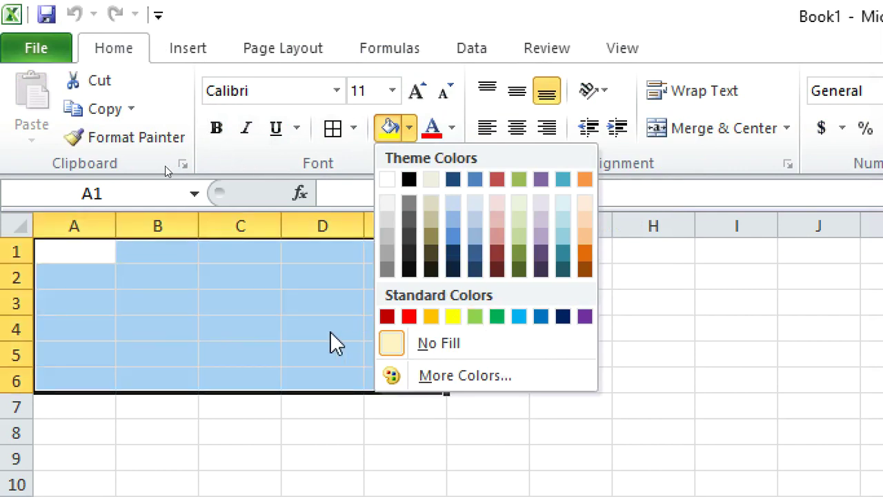
left_click(497, 318)
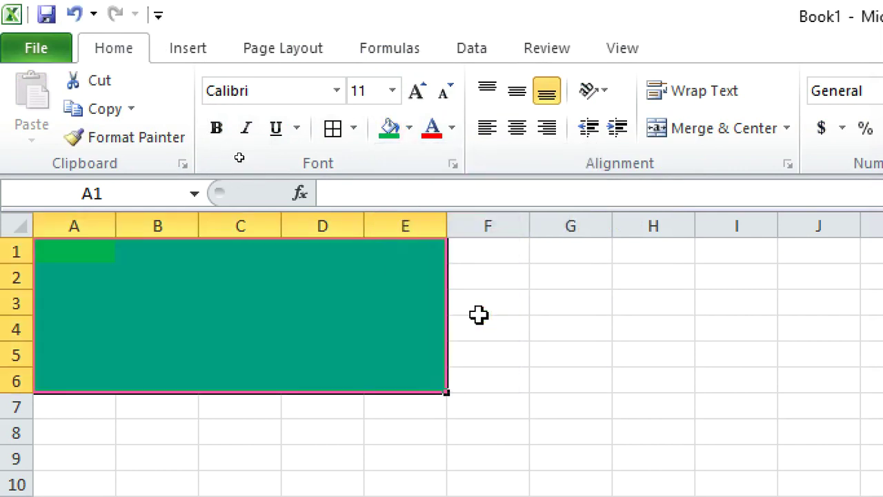
left_click(333, 128)
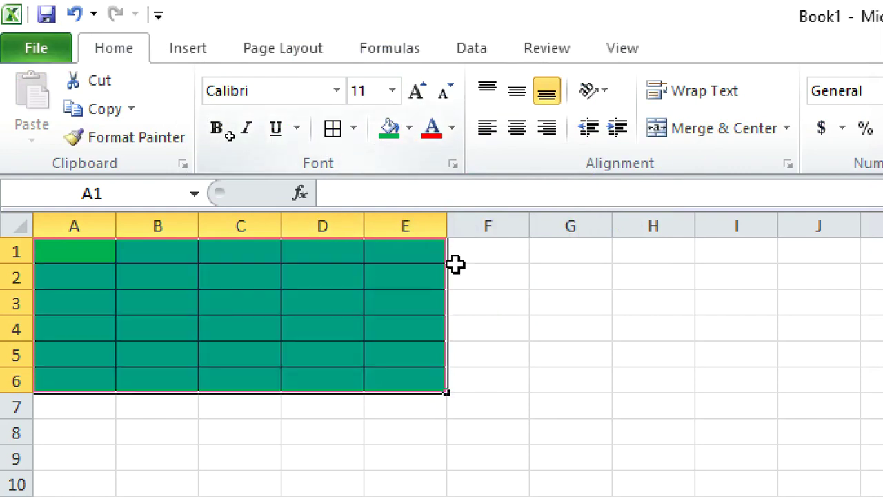
left_click(620, 390)
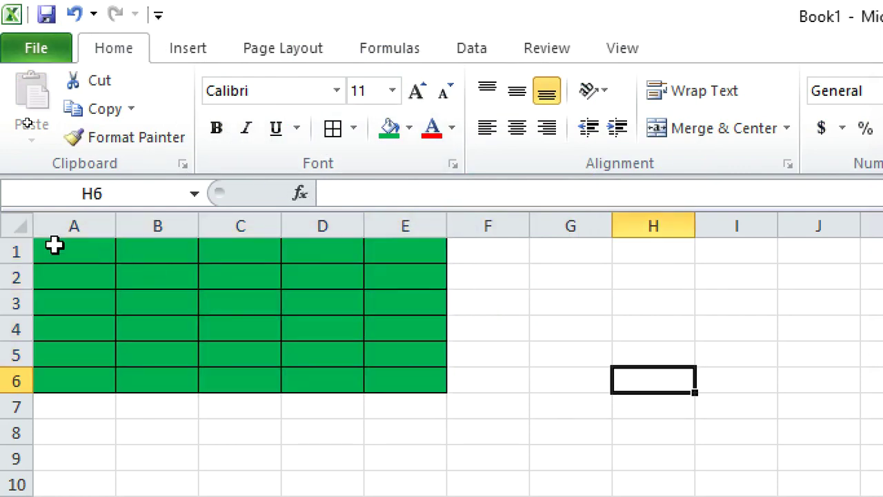
- Start a data validation rule for the green range A1:E6 that allows only whole numbers
left_click_drag(49, 250, 384, 377)
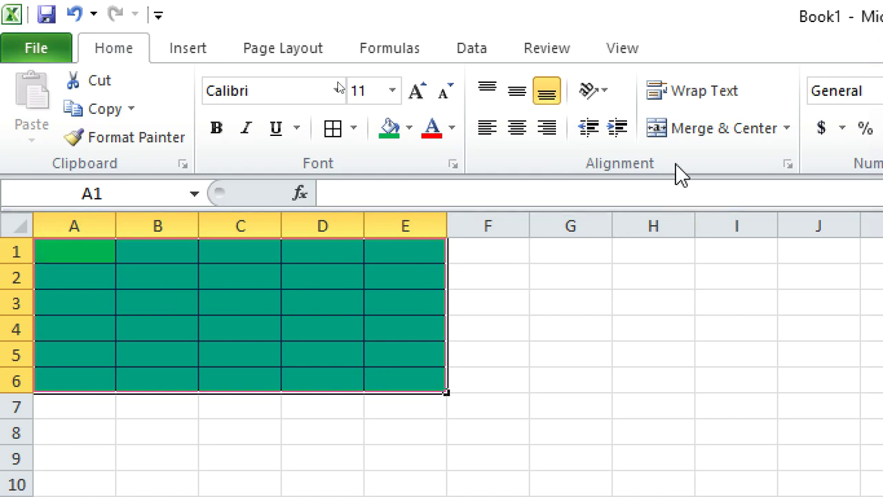
left_click(490, 53)
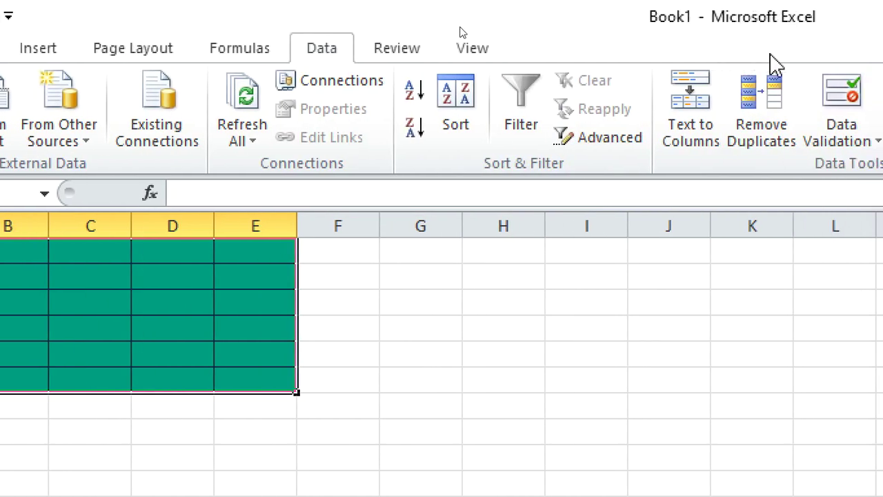
left_click(694, 111)
left_click_drag(257, 154, 550, 52)
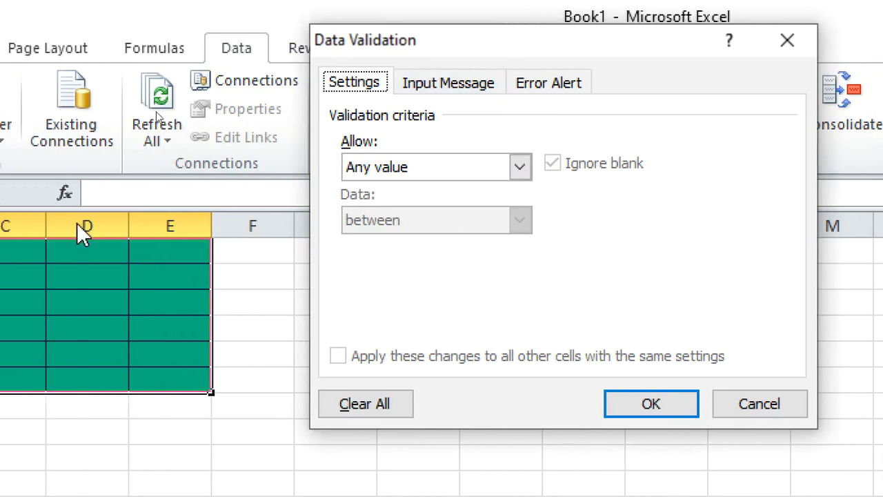
left_click_drag(627, 54, 477, 75)
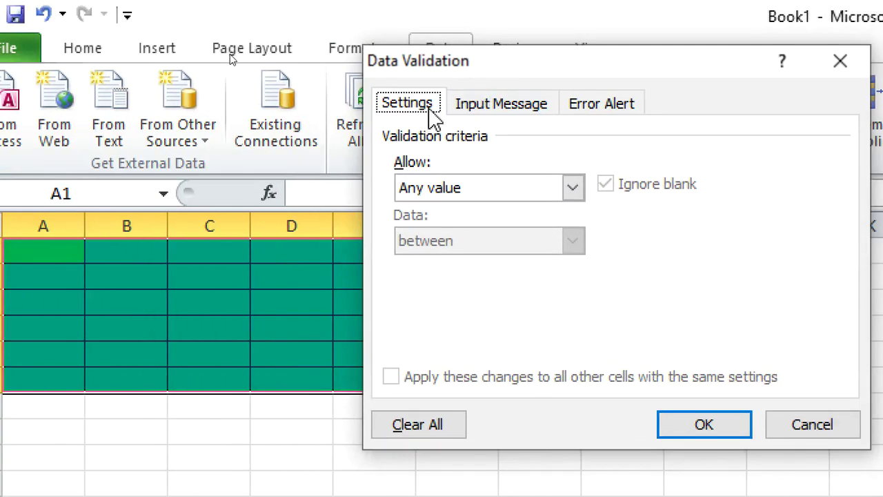
left_click(572, 189)
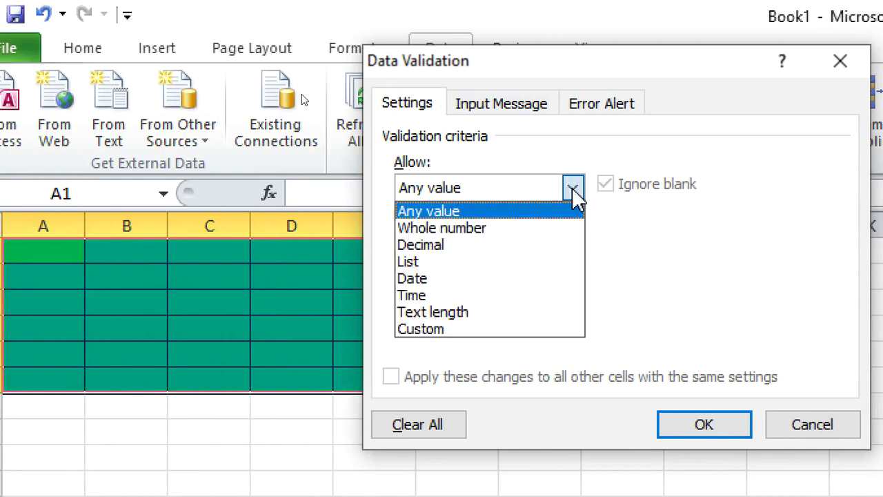
left_click(514, 227)
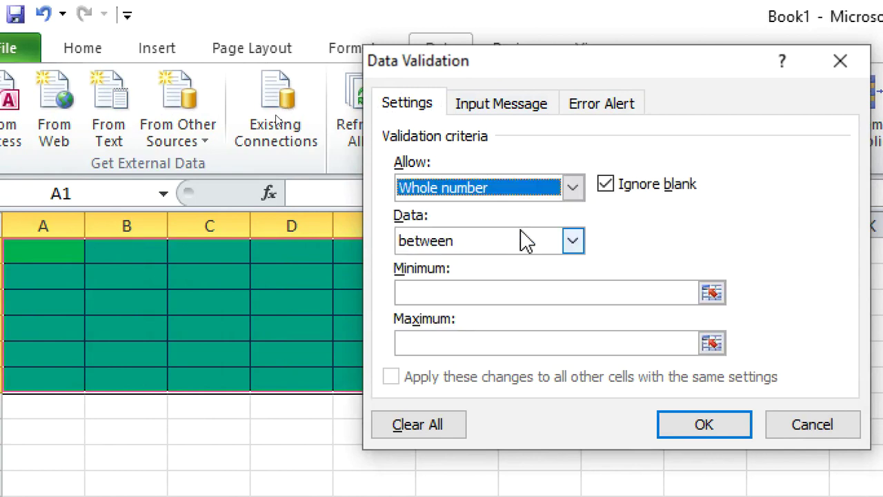
- Limit the allowed whole numbers to between a minimum of 1000 and a maximum of 10000
left_click(470, 294)
type("1000")
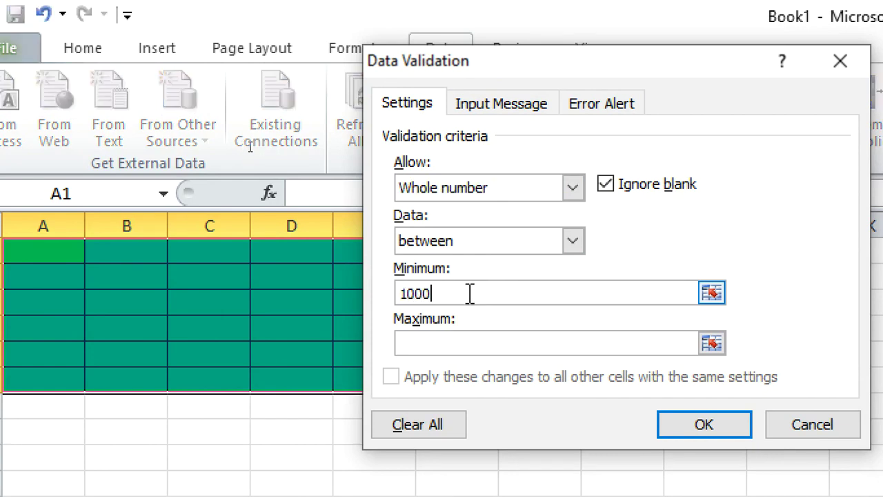
left_click(476, 348)
type("101")
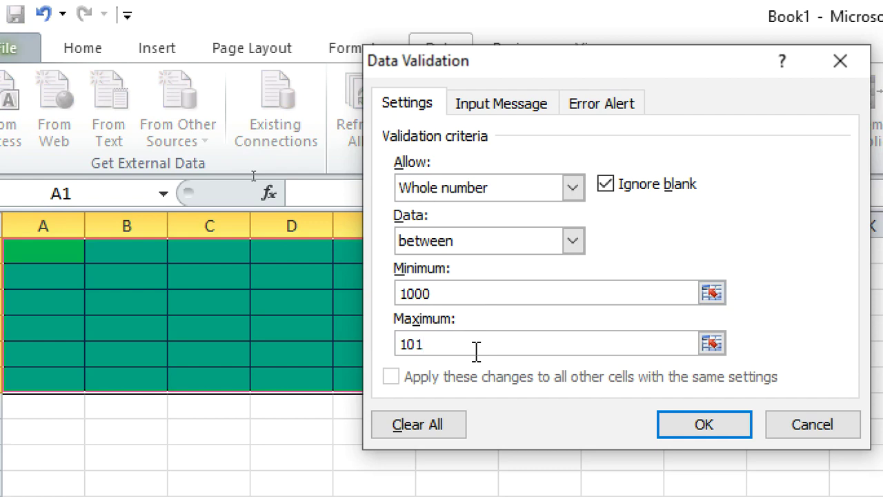
type("000")
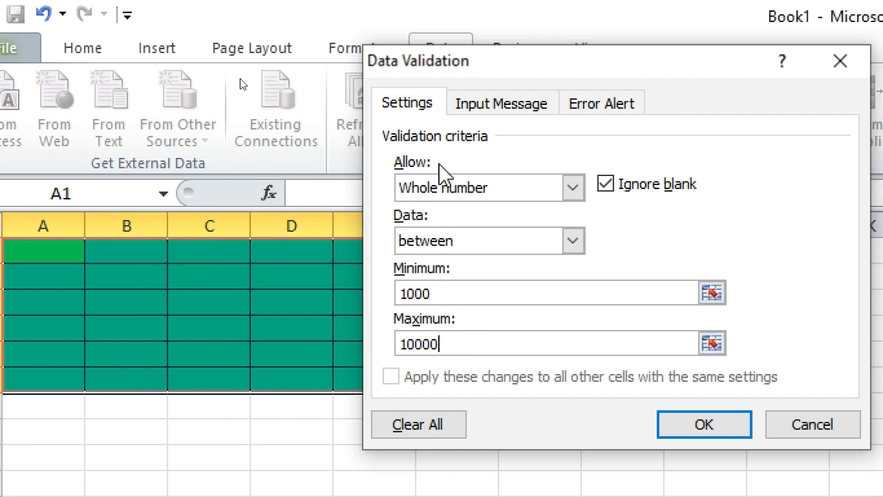
- Give the validation rule's input message the title "WELCOME VERY MUCH"
left_click(488, 114)
left_click(434, 215)
type("W")
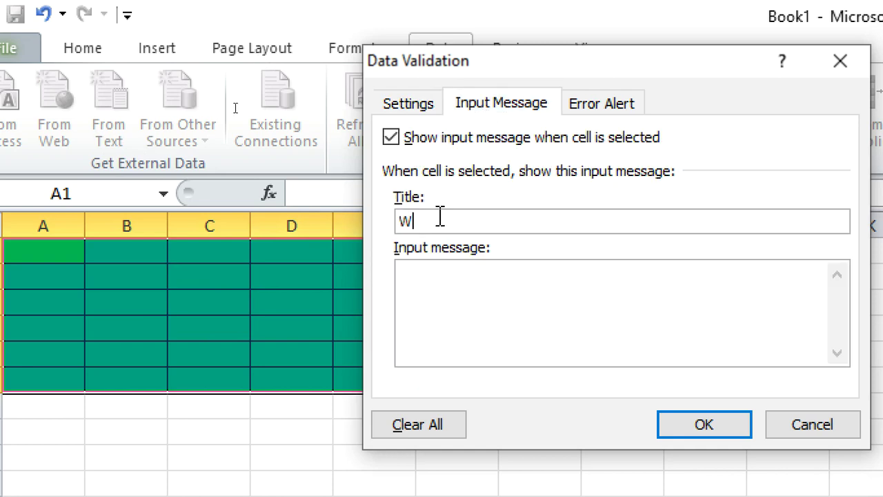
type("ELCOME")
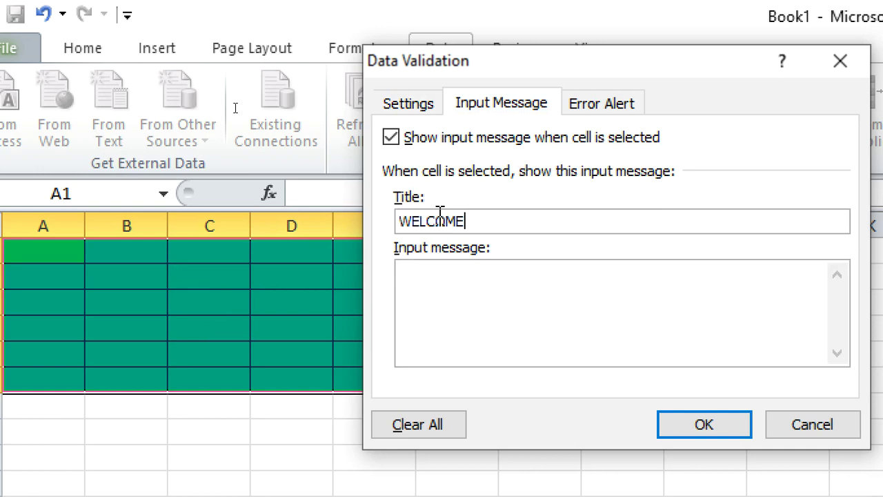
type(" VERY MCU")
key("BackSpace")
key("BackSpace")
type("UC")
- Set the input message text to "IN THIS ARENA WE ONLY ACCEPT NUMBERS BETWEEN 1000 AND 10000 ONLY ELSE U GET ERROR MESSAGE", with a line break before 1000
left_click(465, 306)
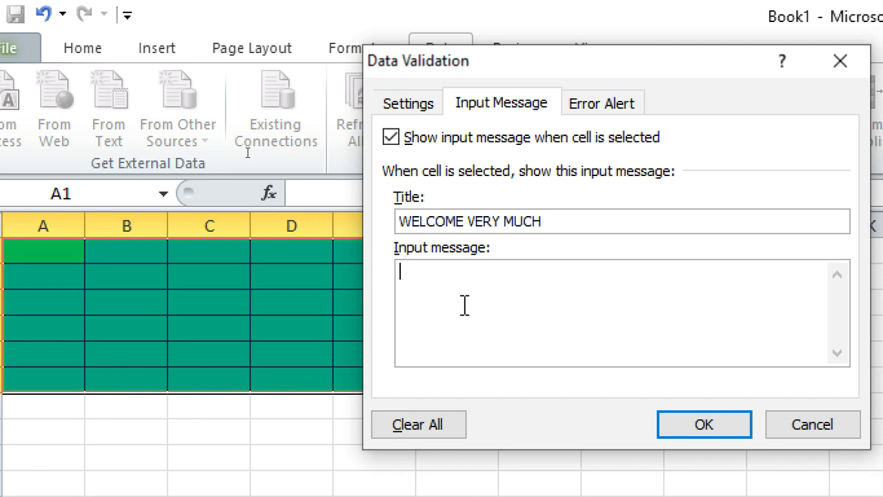
type("IN THIS ARENA WWE ONL")
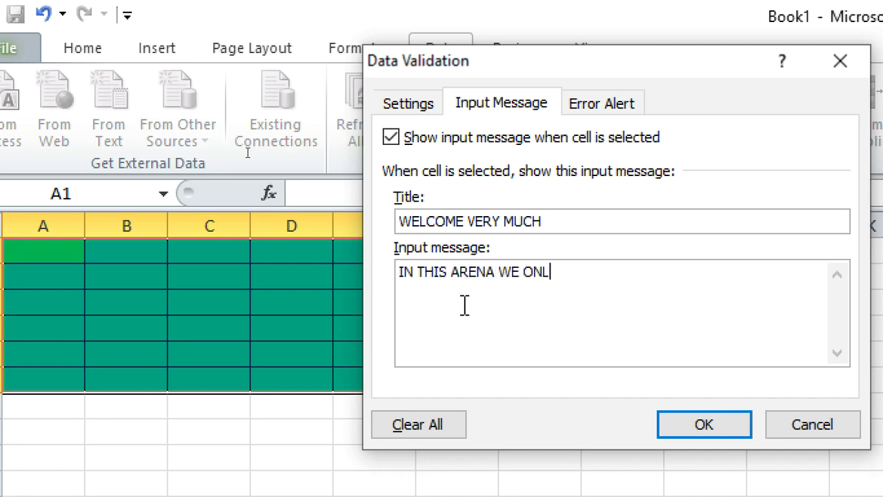
type("Y ACCEPT NUMBERS BETWEEN")
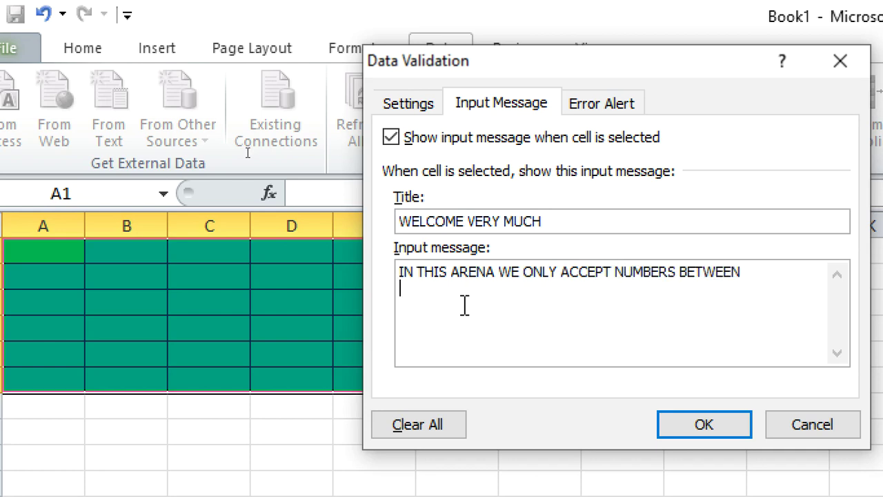
key("Return")
type("100 AND 10000")
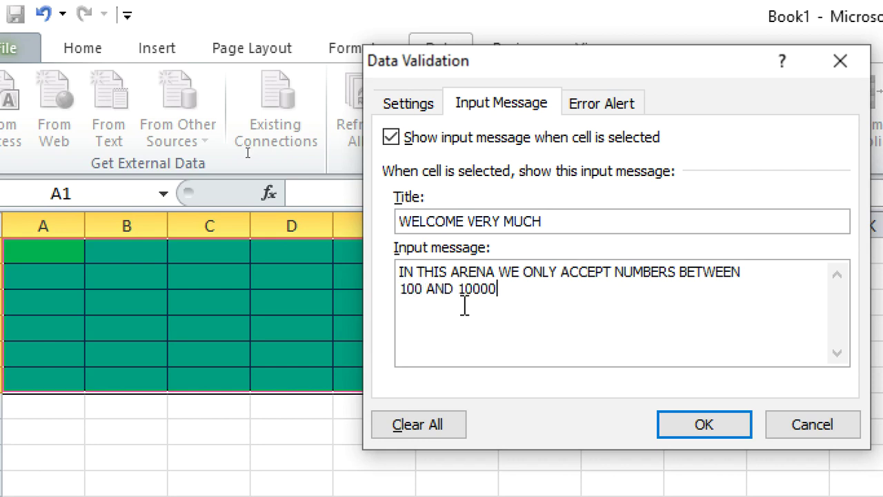
left_click(410, 290)
type("0")
left_click(532, 289)
type("ONLY ELSE U GET ERROR MESSAGE")
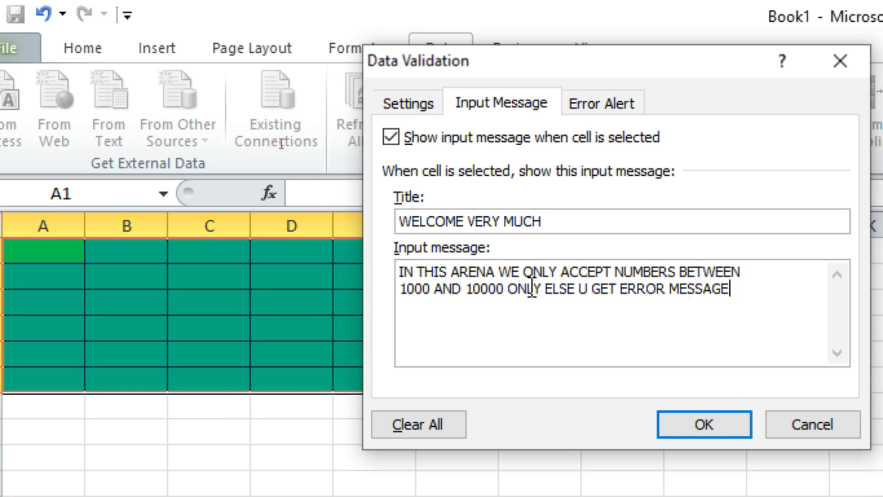
- Set the validation rule's error alert to the Warning style with the title "CHECK AND RETRY"
left_click(598, 110)
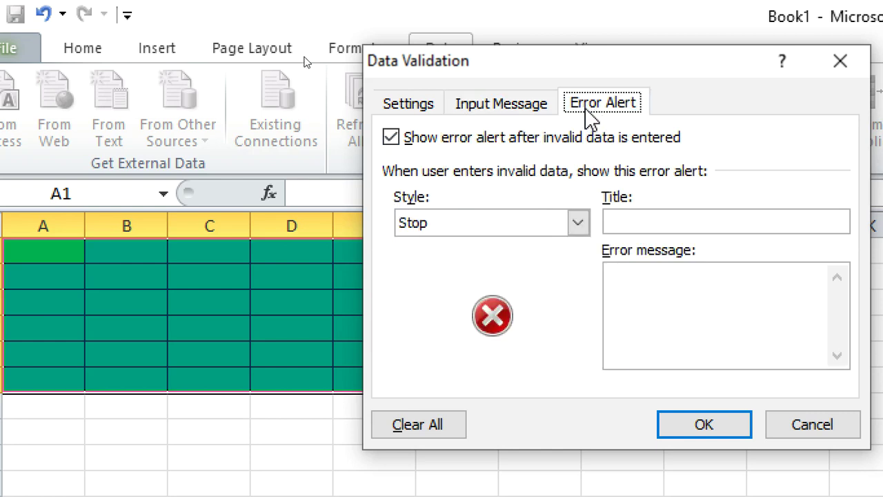
left_click(528, 114)
left_click(422, 116)
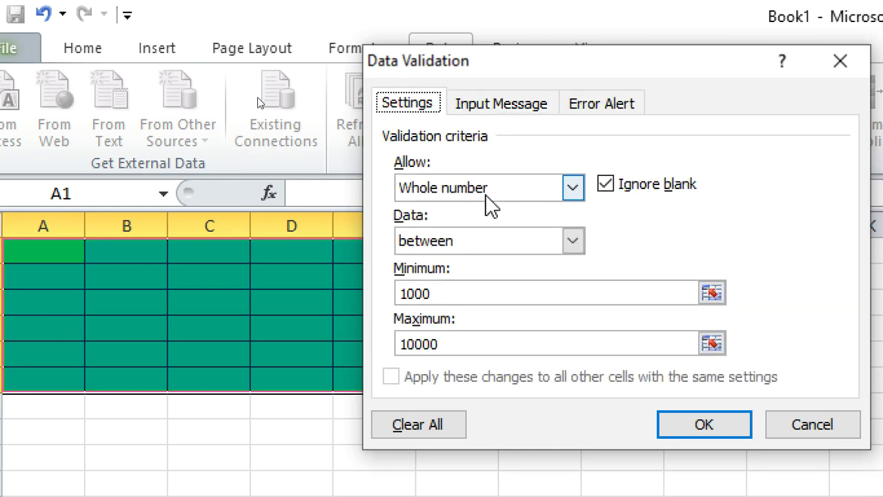
left_click(583, 113)
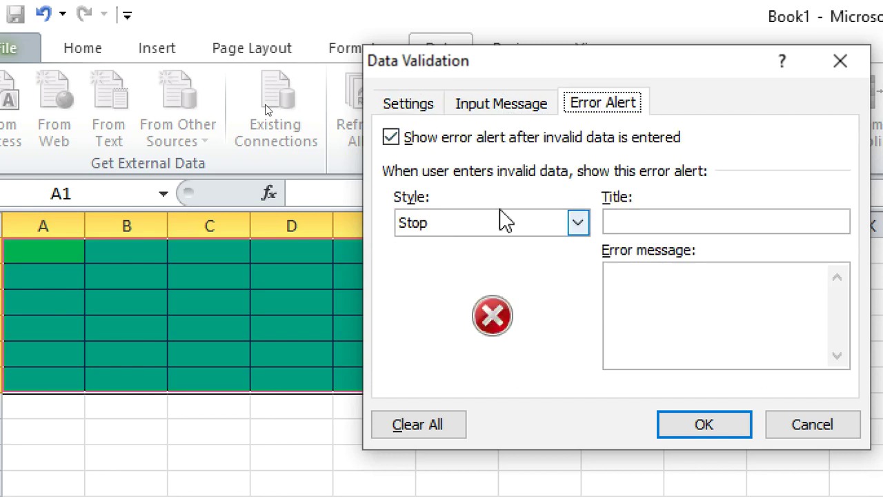
left_click(578, 222)
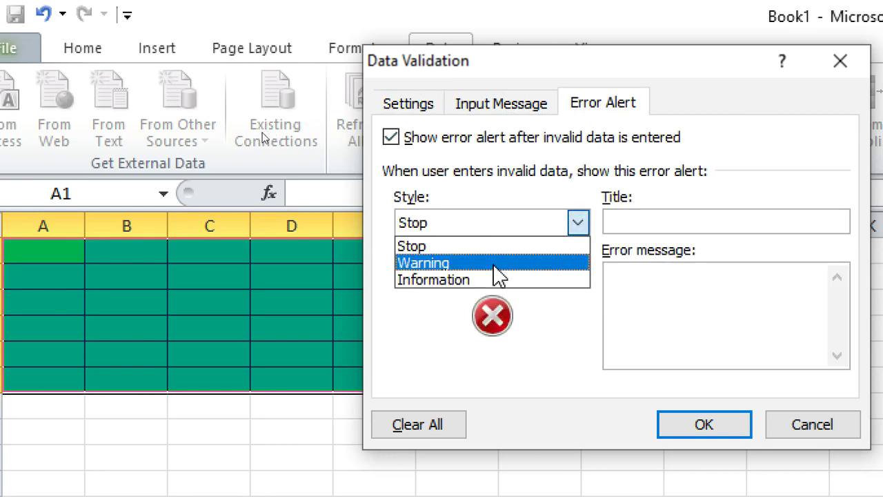
left_click(500, 264)
left_click(655, 222)
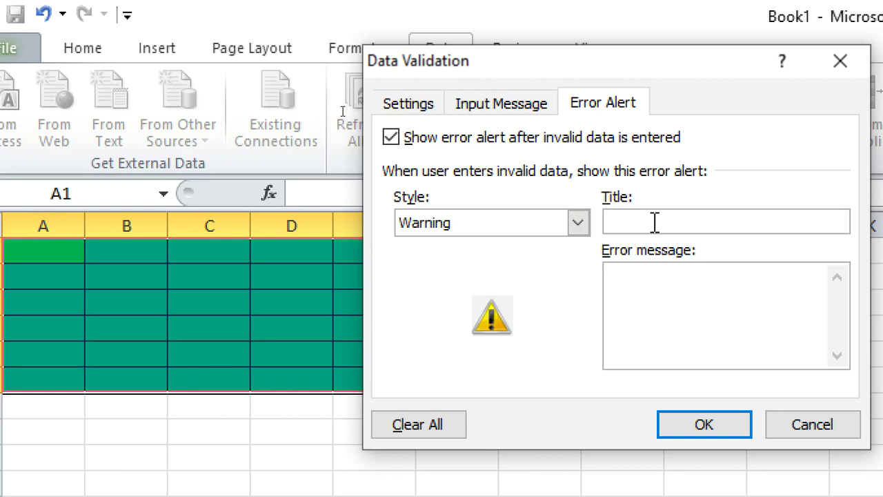
type("CHECK AND RETRY")
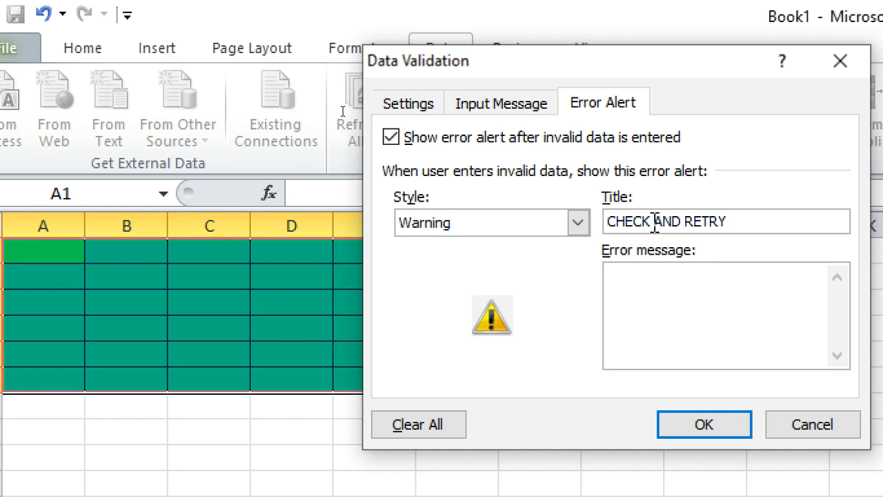
- Enter the error message "ONLY 1000-10000 IS ALLOWED!!" and apply the validation rule to the green range
left_click(672, 285)
type("ONLY 1000-10000 IS ")
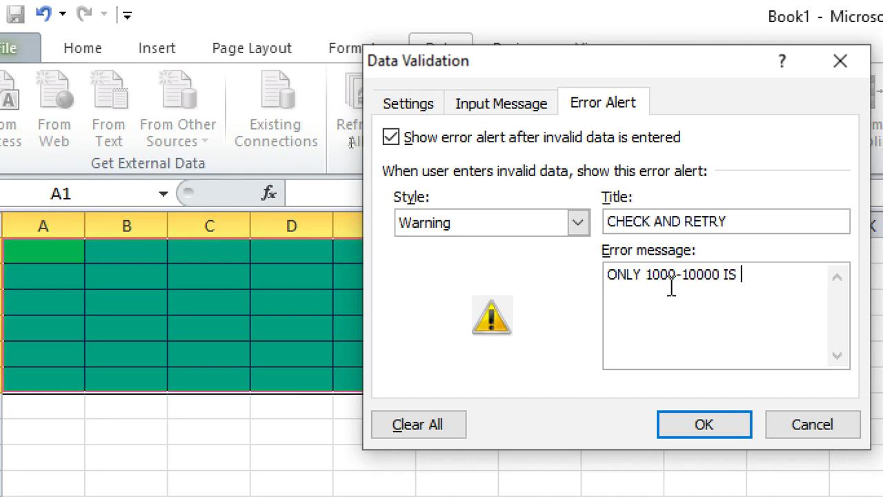
type("ALLOWED")
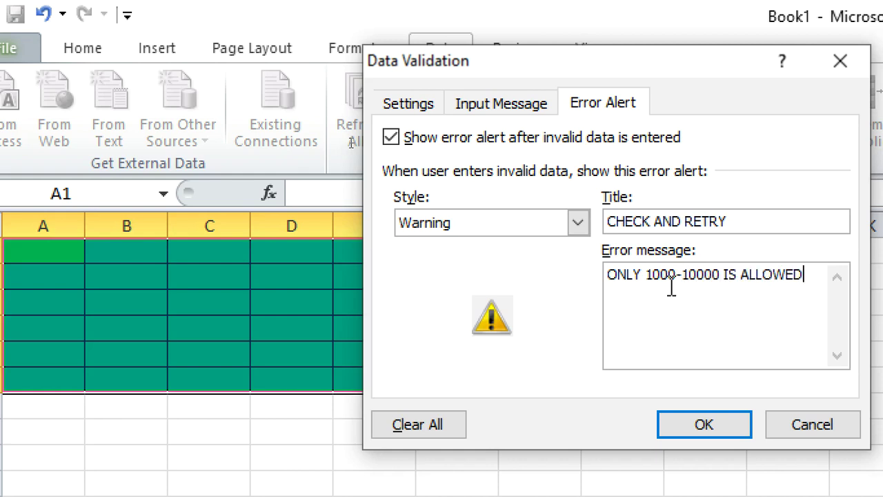
type("@")
key("BackSpace")
left_click(740, 428)
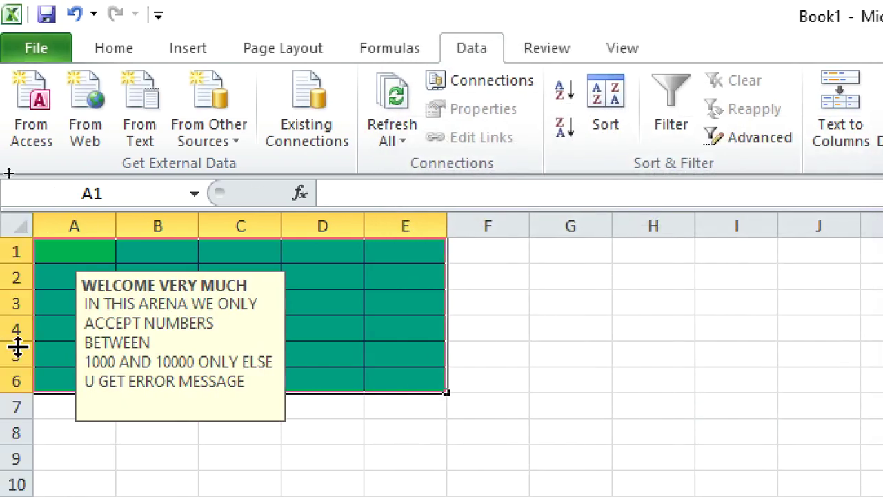
- View the input message on B2, and test the rule by entering 12 in C2 and accepting it despite the warning
left_click(510, 270)
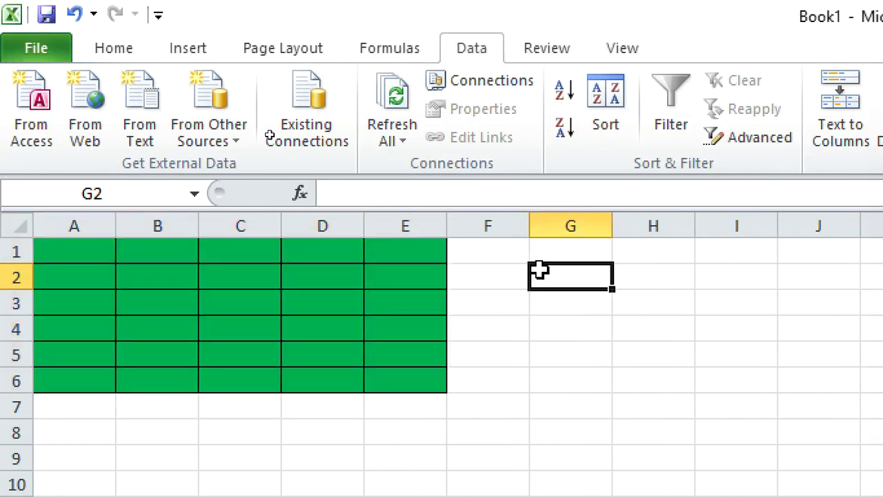
left_click(185, 283)
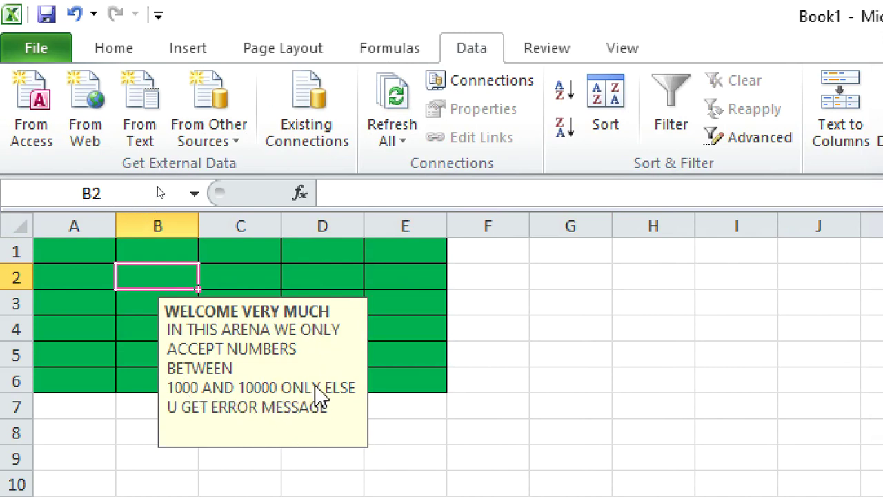
left_click(276, 277)
type("12")
key("Return")
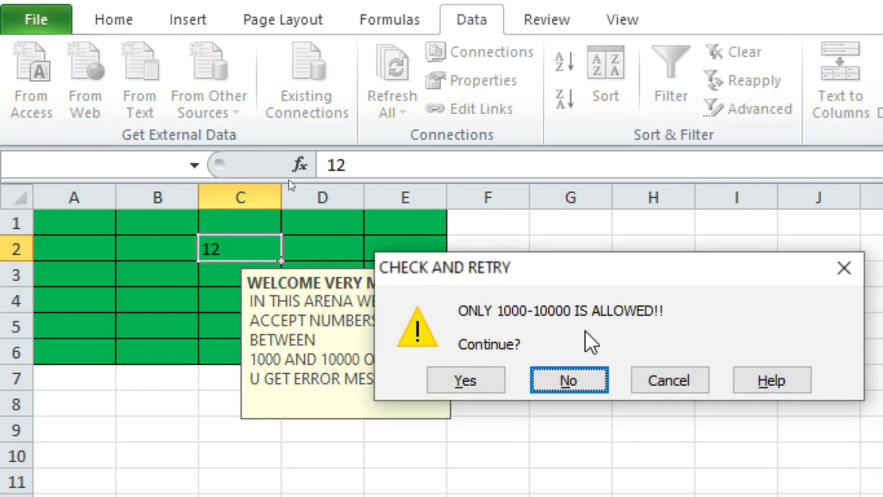
left_click(460, 381)
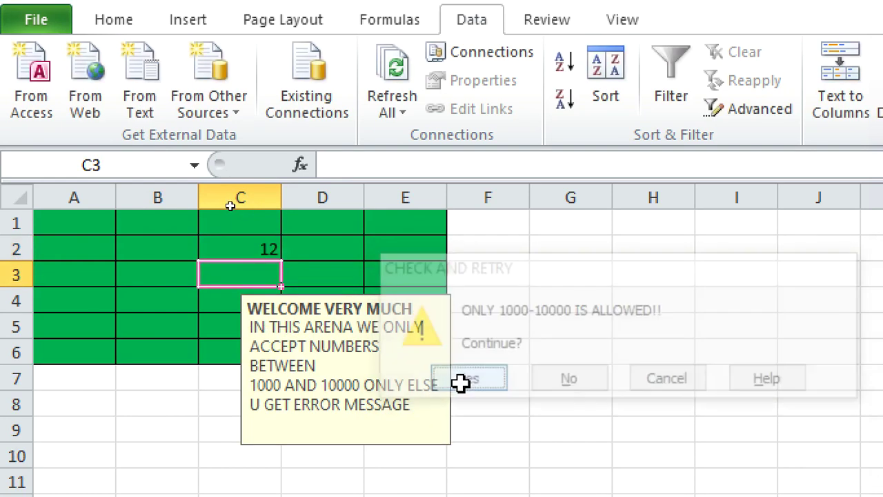
- Replace the value in C2 with 1000
left_click(256, 243)
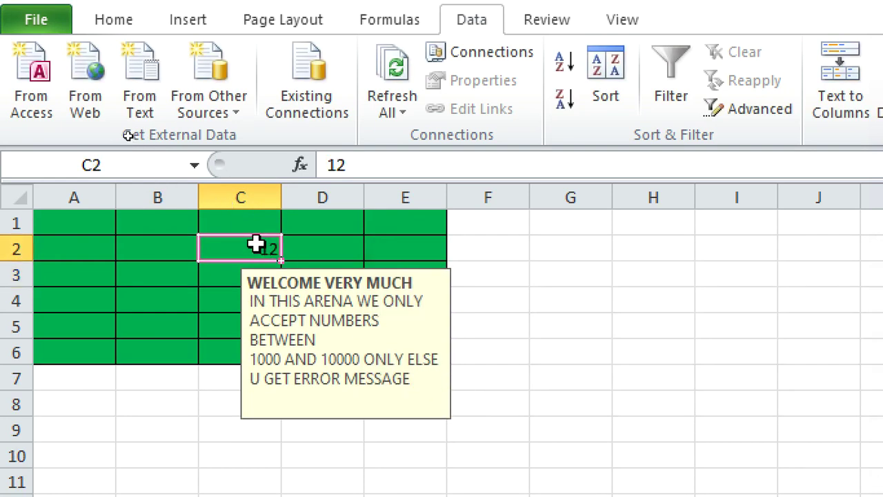
type("1000")
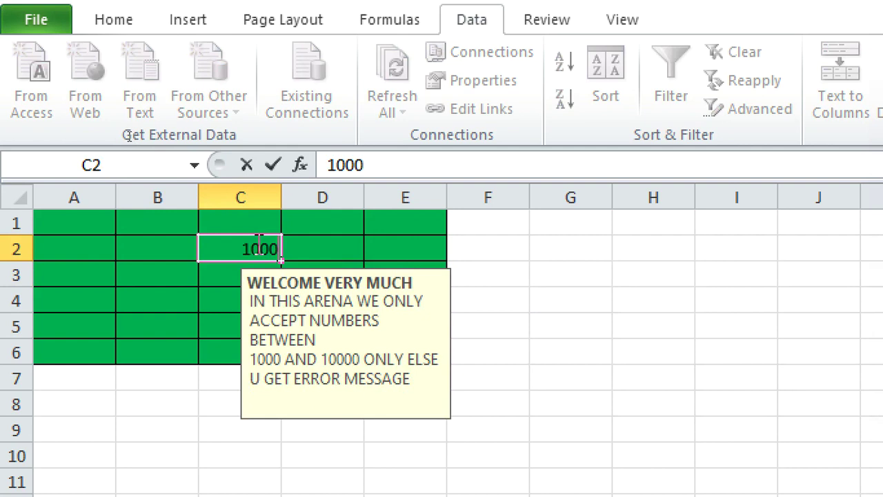
left_click(319, 233)
- Test the rule's upper limit by entering 10100 in D2, and cancel the entry at the warning
left_click(310, 242)
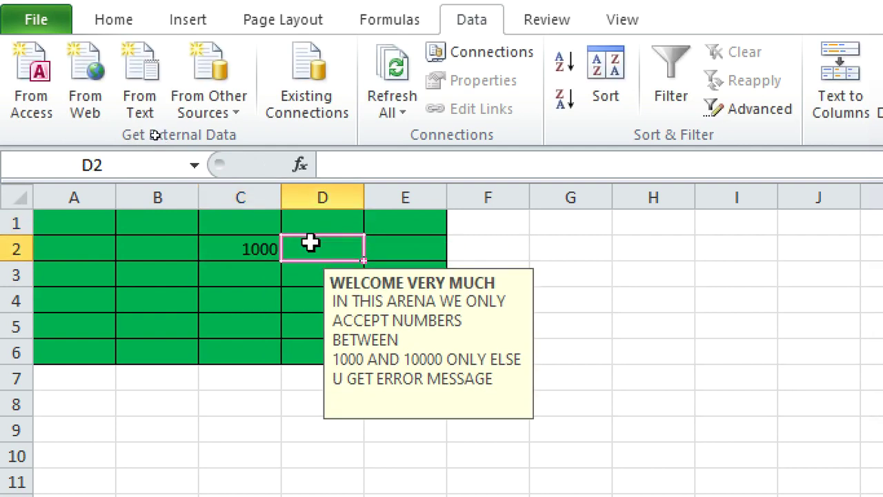
type("10100")
key("Return")
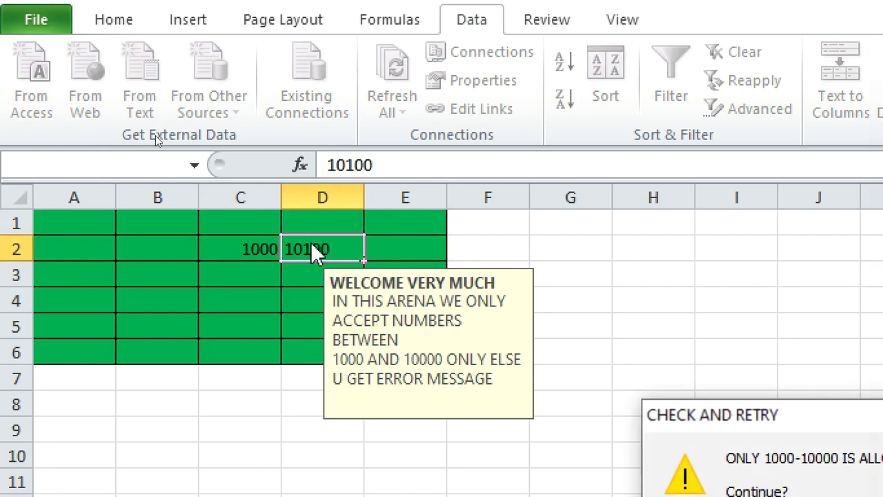
left_click_drag(700, 407, 442, 264)
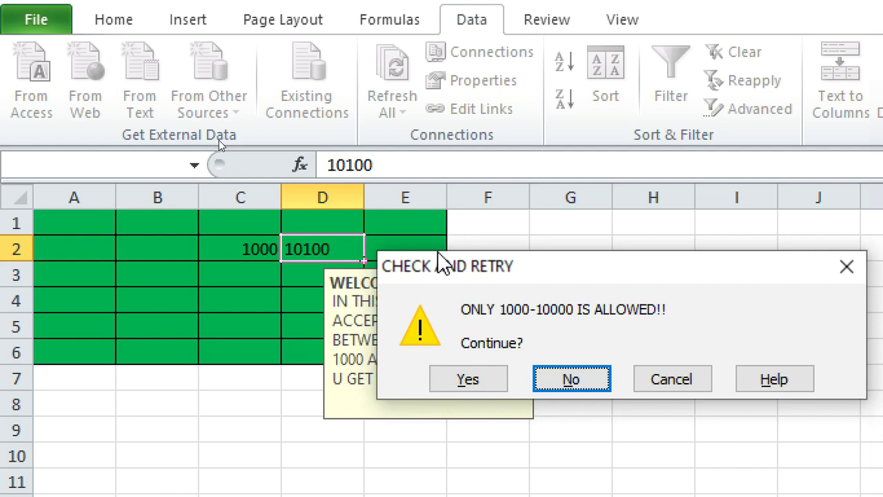
left_click(672, 378)
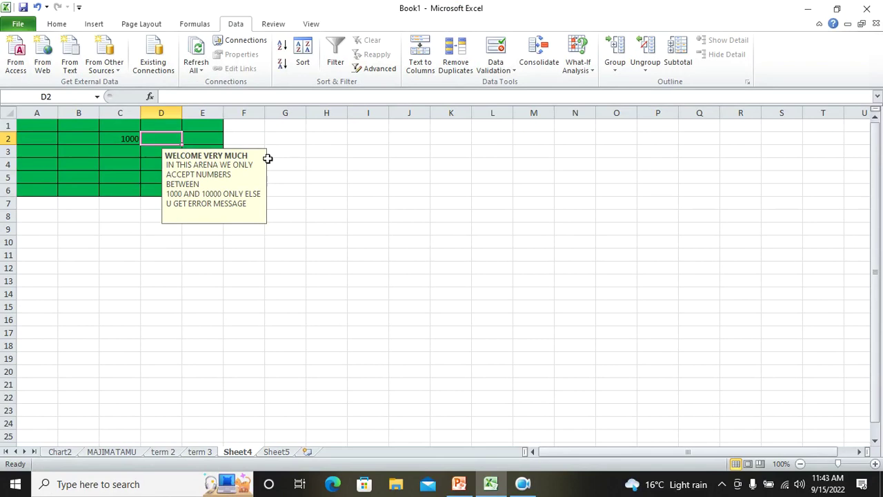
- Switch to the PowerPoint tutorial, view the Lesson-7 slide on page setup and printing, and return to the Excel workbook
left_click(459, 483)
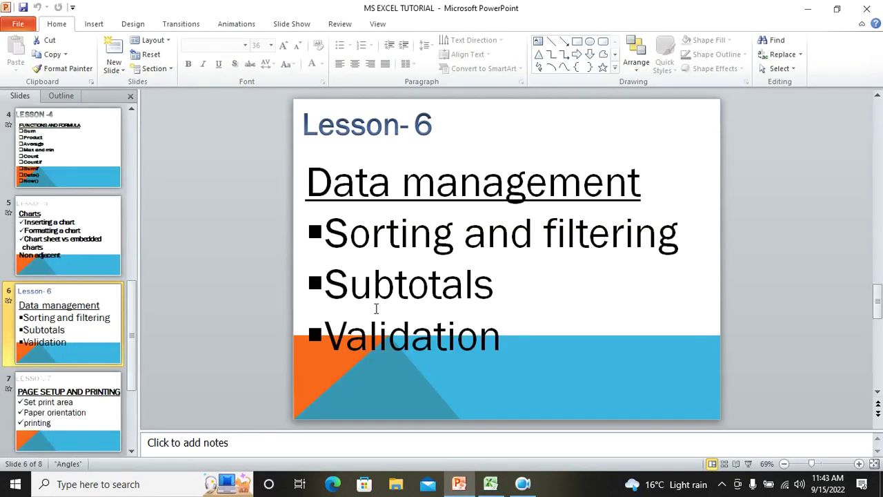
left_click(95, 396)
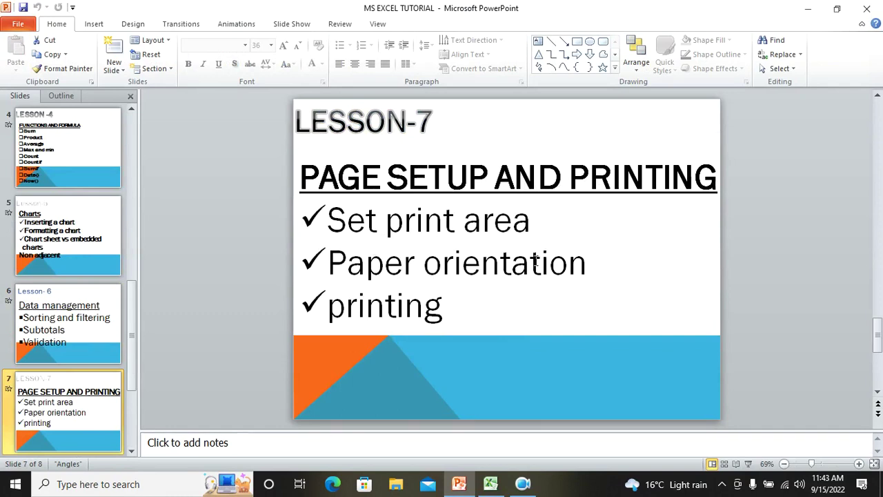
left_click(491, 483)
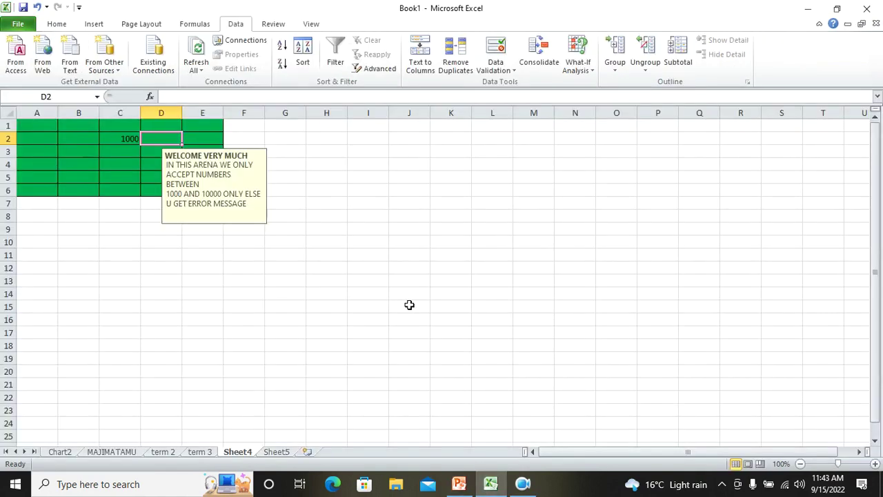
- Go to the Chart2 sheet and select the chart area of the BALANCE bar chart
left_click(116, 457)
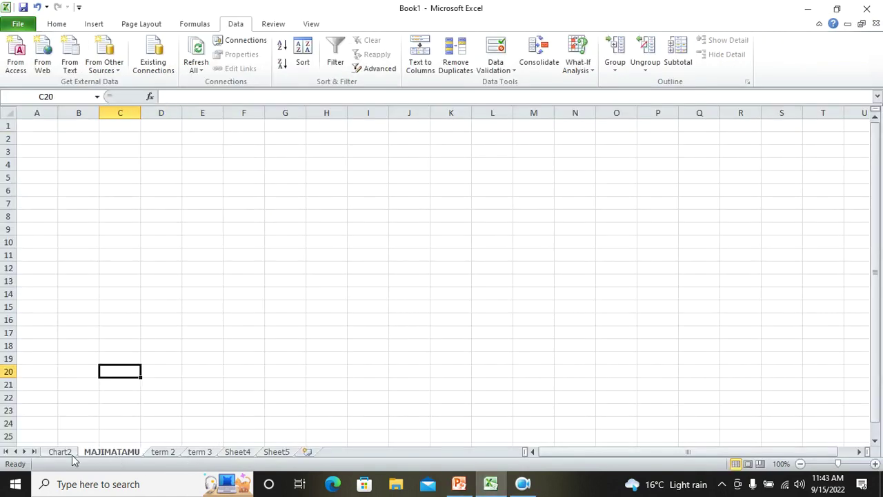
left_click(69, 453)
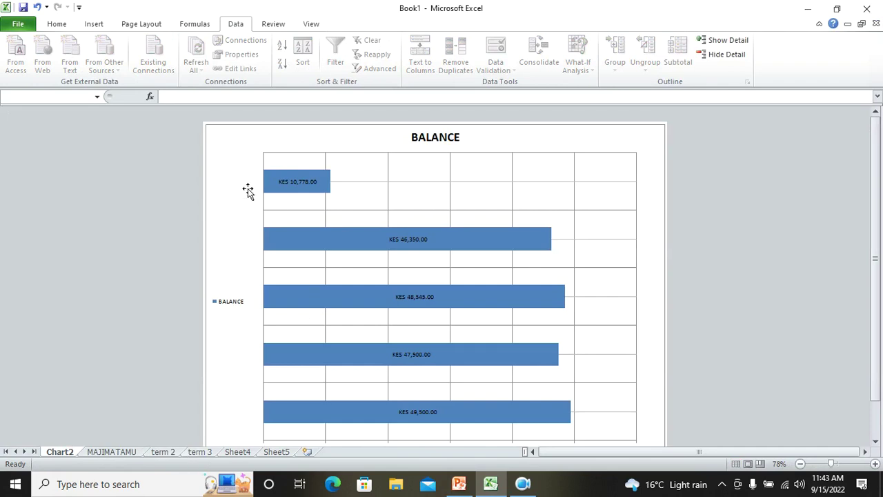
left_click(560, 142)
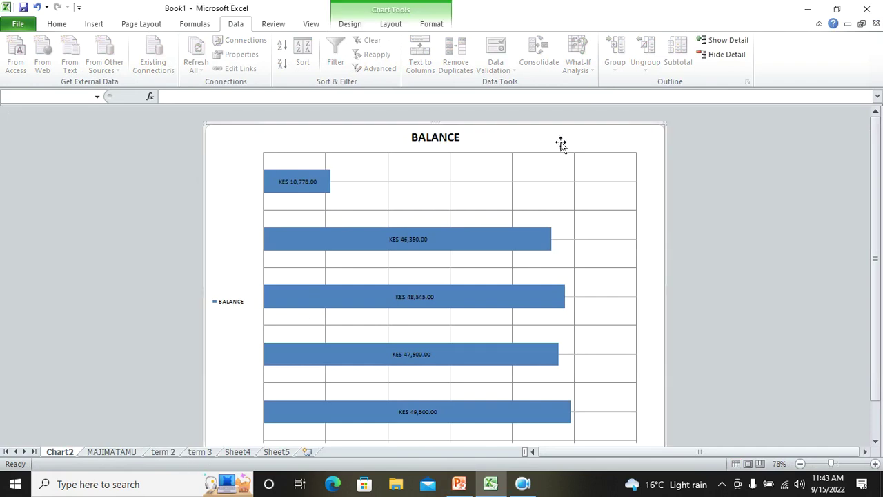
- Switch the Chart2 sheet's page orientation to Portrait and set it back to Landscape
left_click(750, 142)
left_click(141, 20)
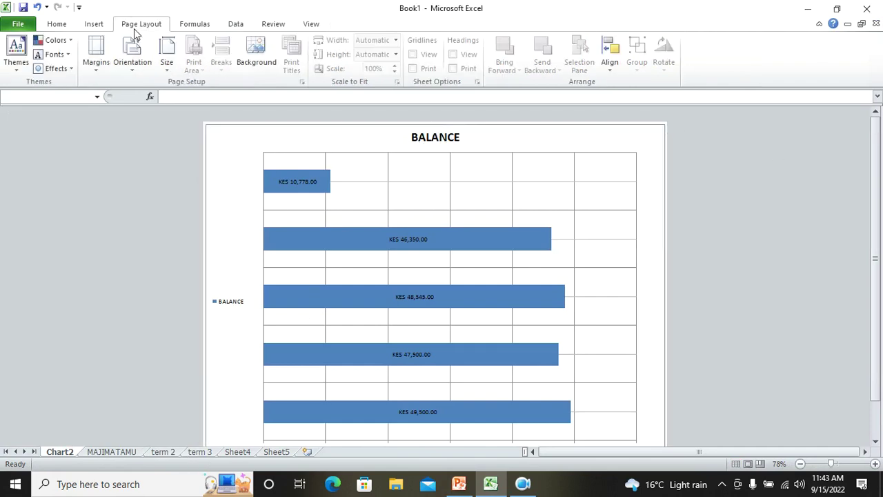
left_click(137, 67)
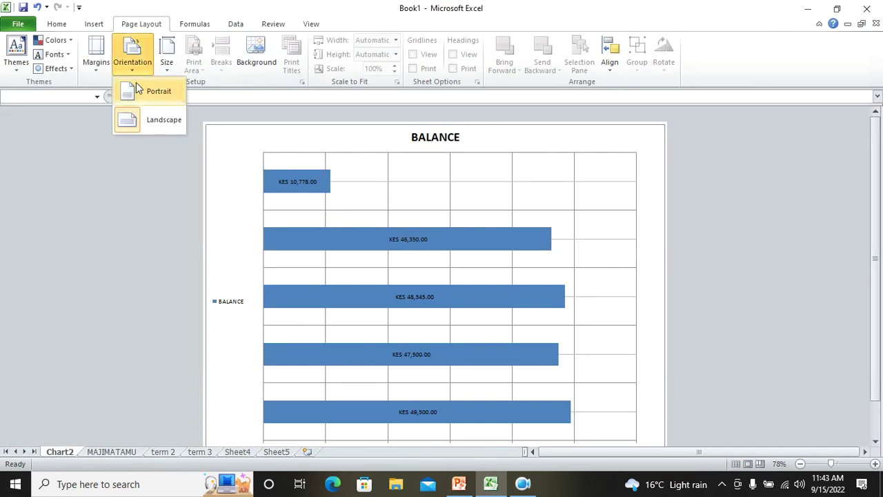
left_click(143, 93)
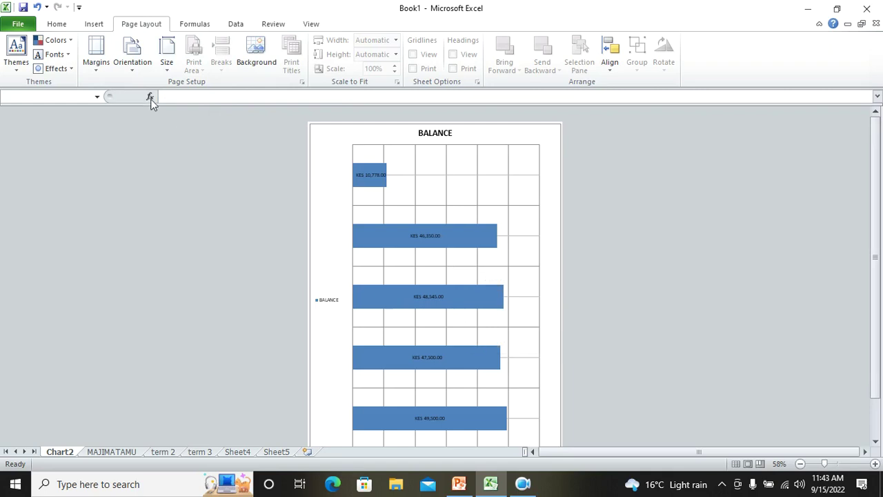
left_click(133, 63)
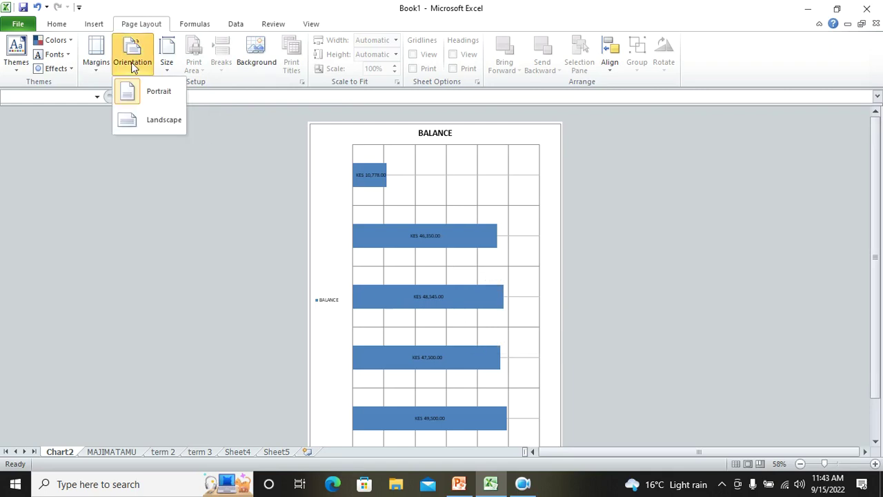
left_click(135, 120)
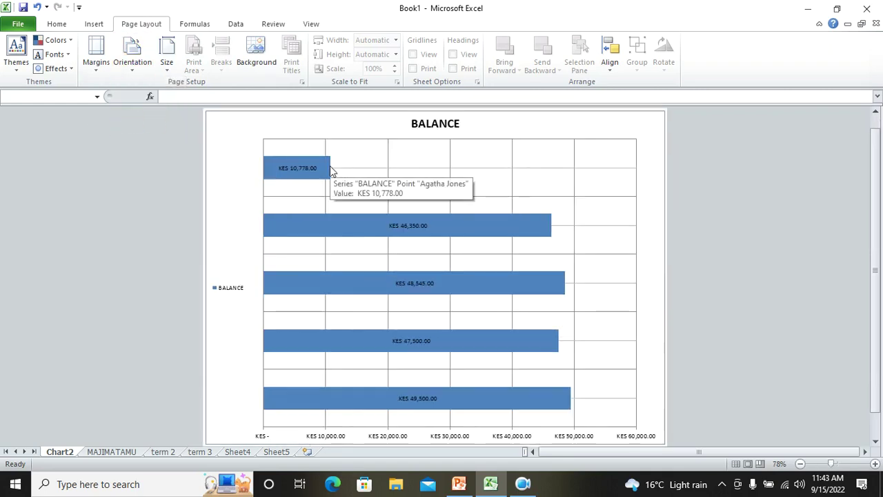
- Set the Chart2 sheet's paper size to A4
left_click(166, 76)
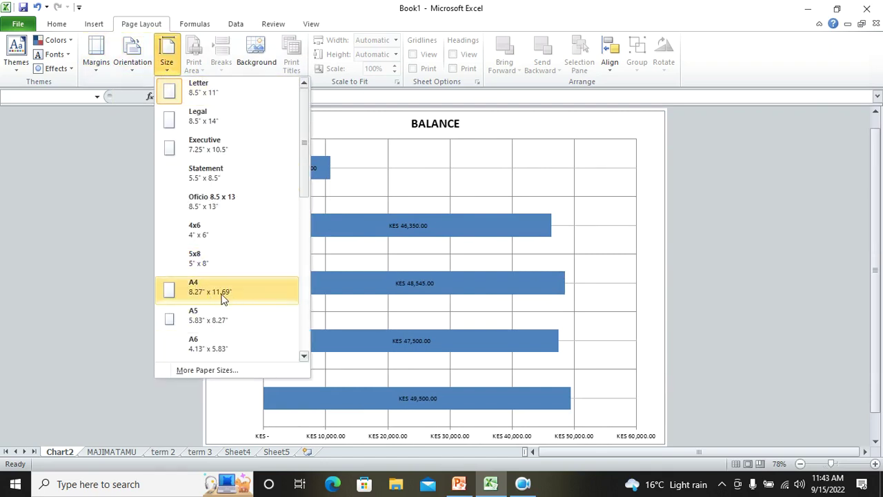
scroll(216, 291, "down", 2)
scroll(211, 280, "down", 3)
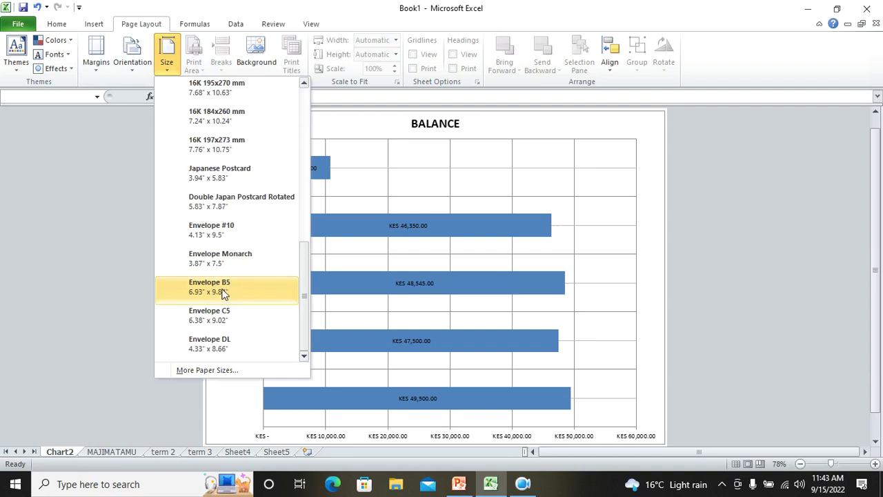
scroll(221, 289, "up", 5)
left_click(206, 235)
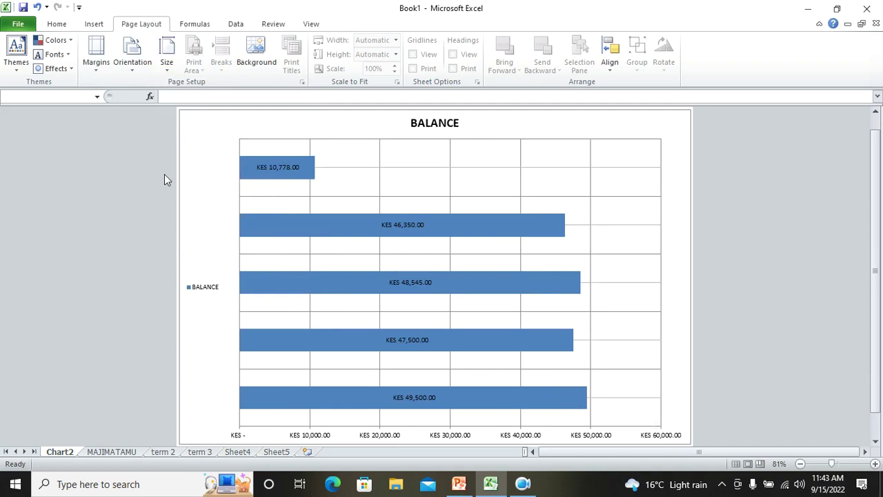
- Go to the term 2 sheet and select the student balance table in A1:B6
left_click(104, 452)
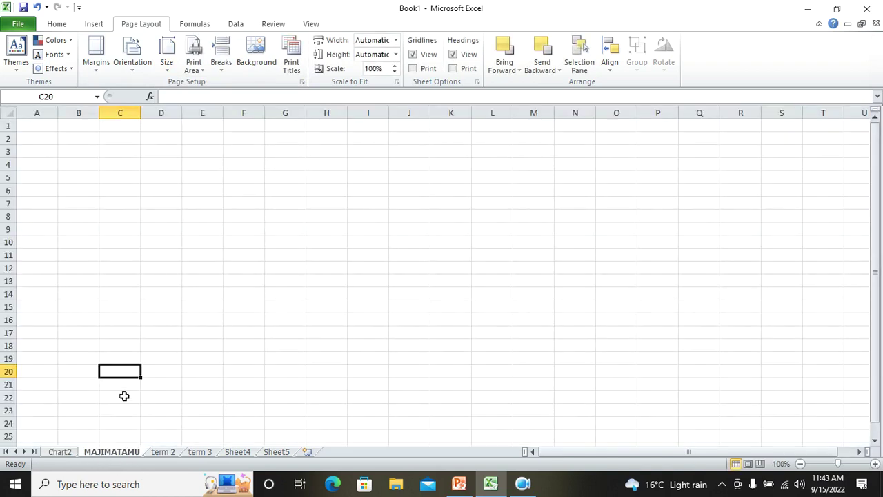
left_click(165, 452)
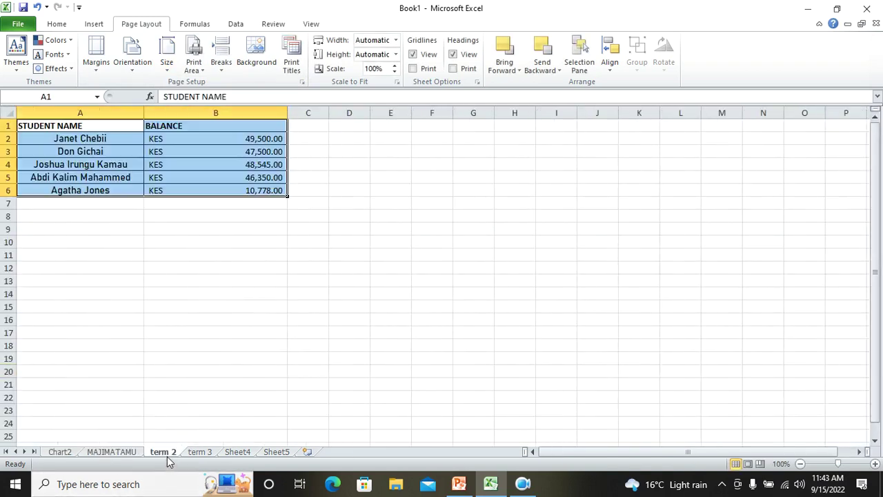
left_click(211, 345)
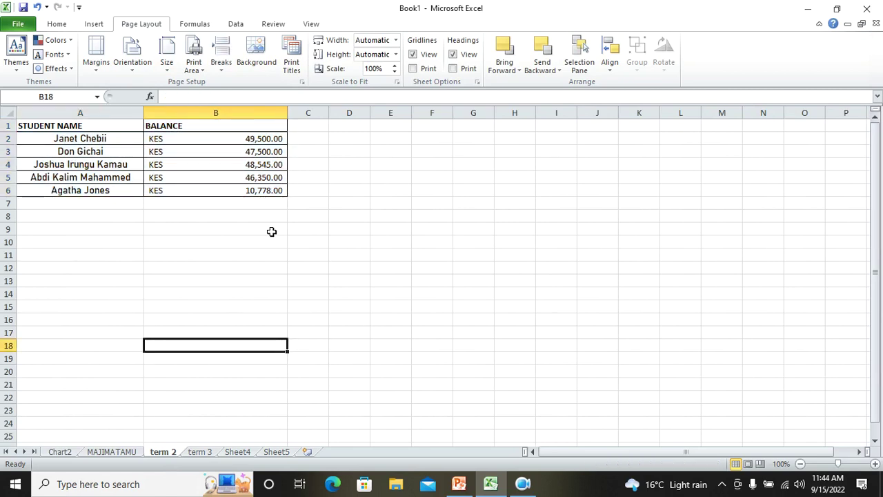
left_click(45, 126)
left_click_drag(45, 126, 231, 196)
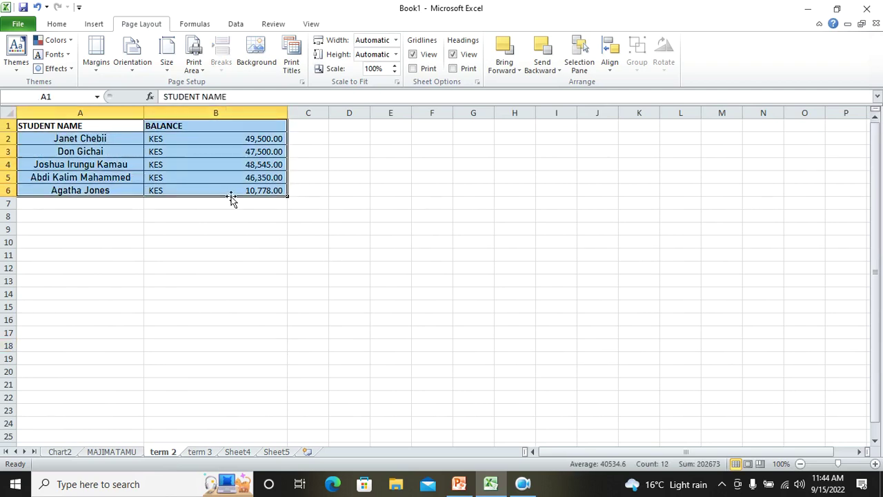
- Open the print settings with preview and choose to print only the current selection
left_click(21, 24)
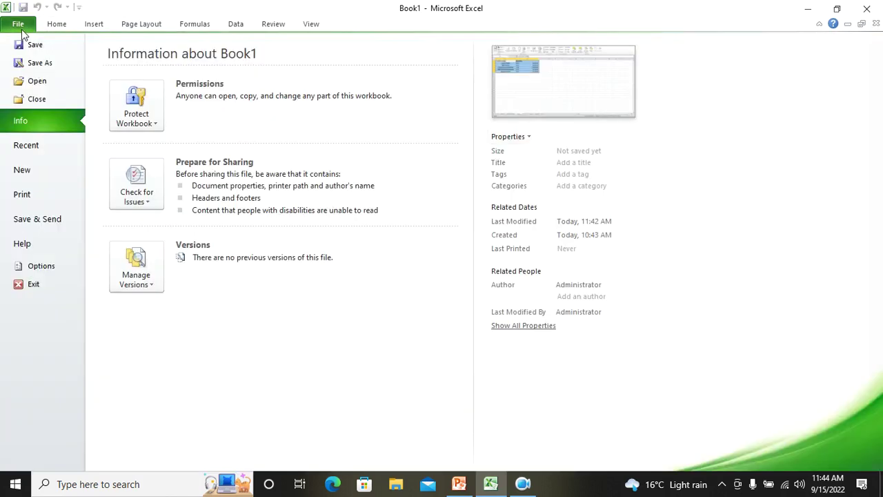
left_click(29, 195)
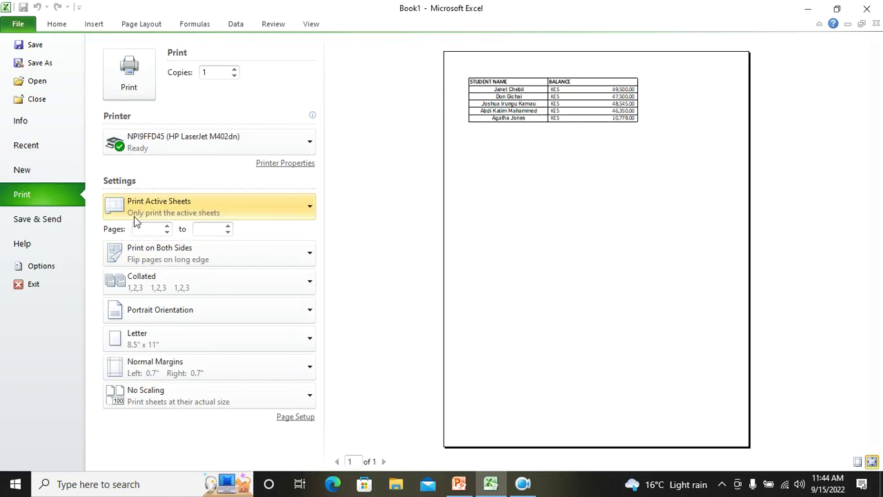
left_click(226, 206)
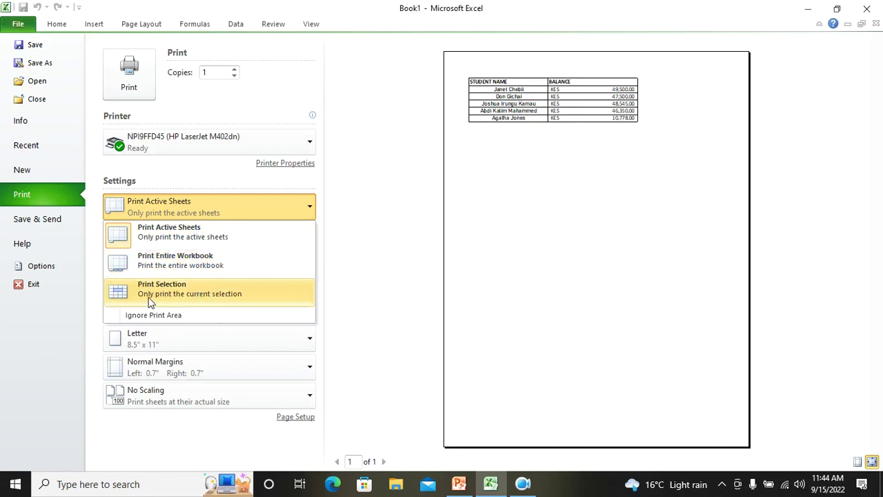
left_click(181, 297)
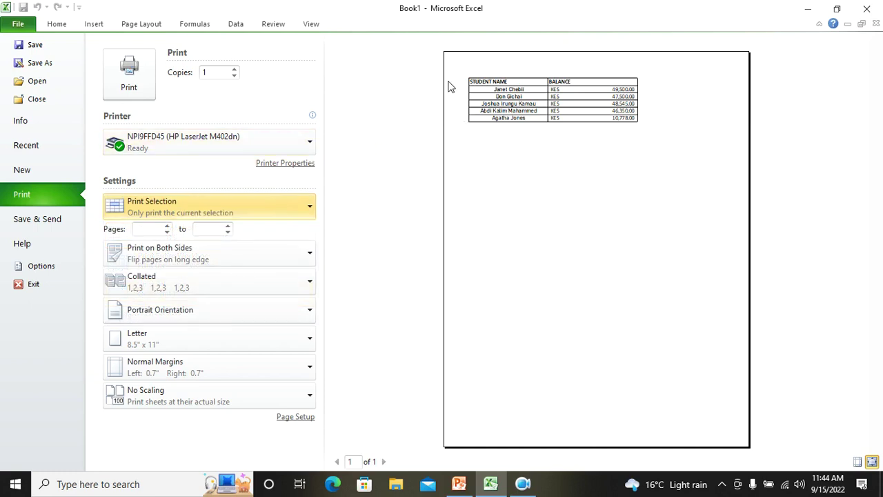
- Preview printing the entire workbook, set printing back to the active sheets, and return to the worksheet without printing
left_click(253, 205)
left_click(233, 262)
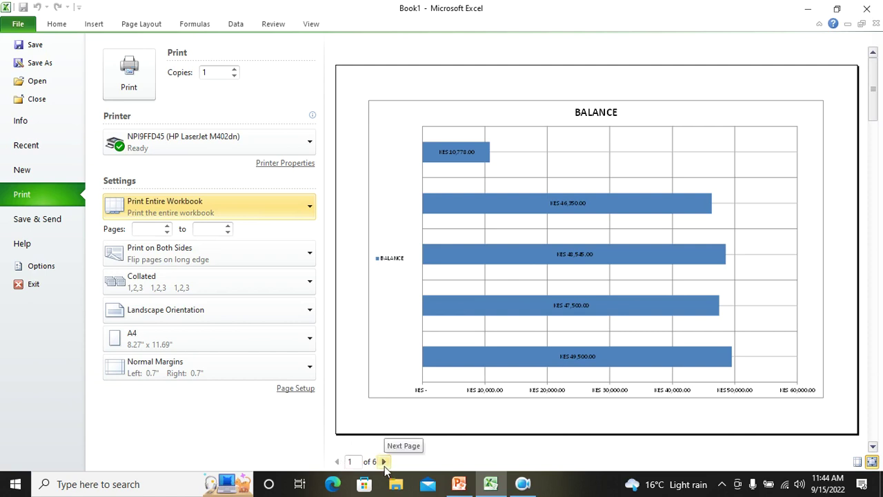
left_click(216, 205)
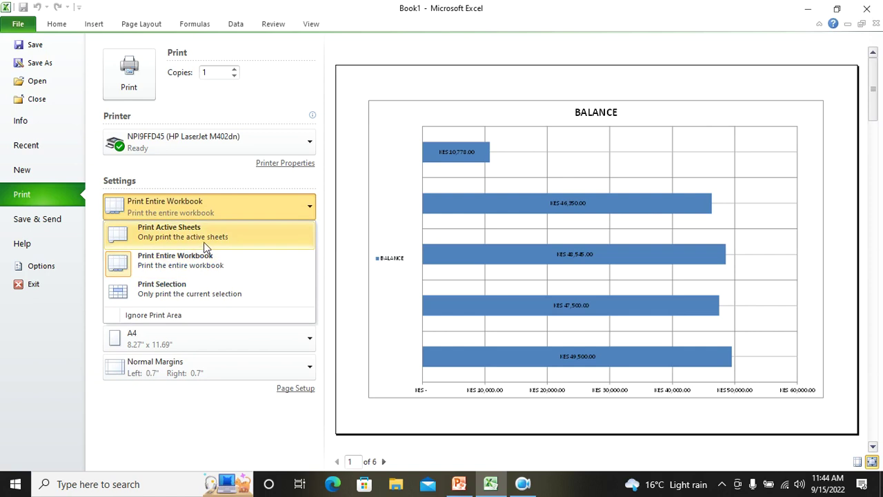
left_click(184, 240)
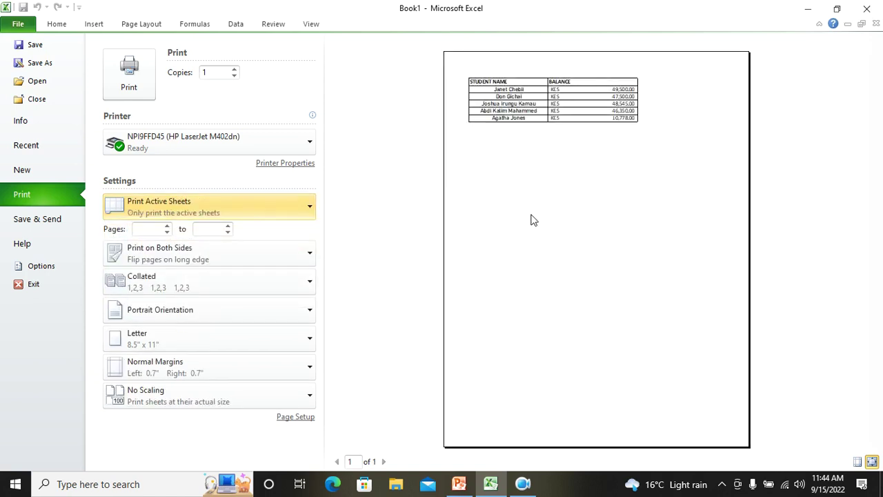
key("Escape")
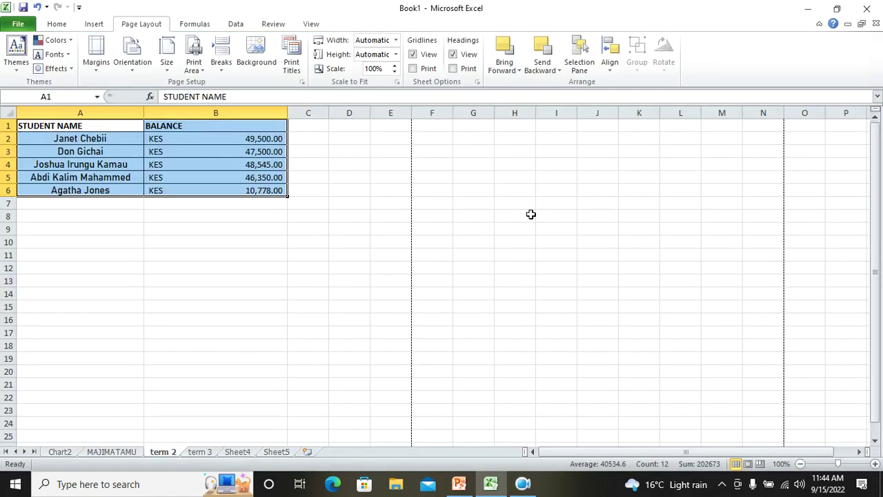
- Look through the workbook's sheets from Chart2 to Sheet5 and at MAJIMATAMU again, and switch to the PowerPoint tutorial
left_click(72, 452)
left_click(109, 451)
left_click(163, 452)
left_click(199, 452)
left_click(237, 452)
left_click(276, 452)
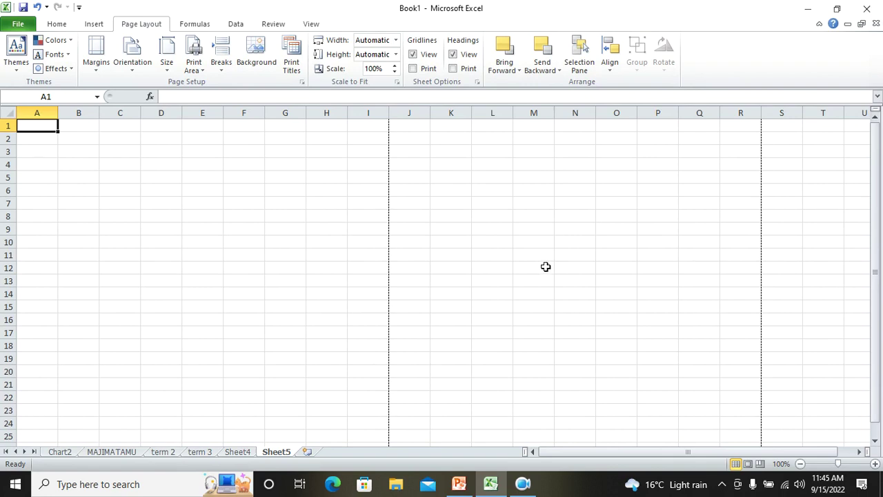
left_click(113, 453)
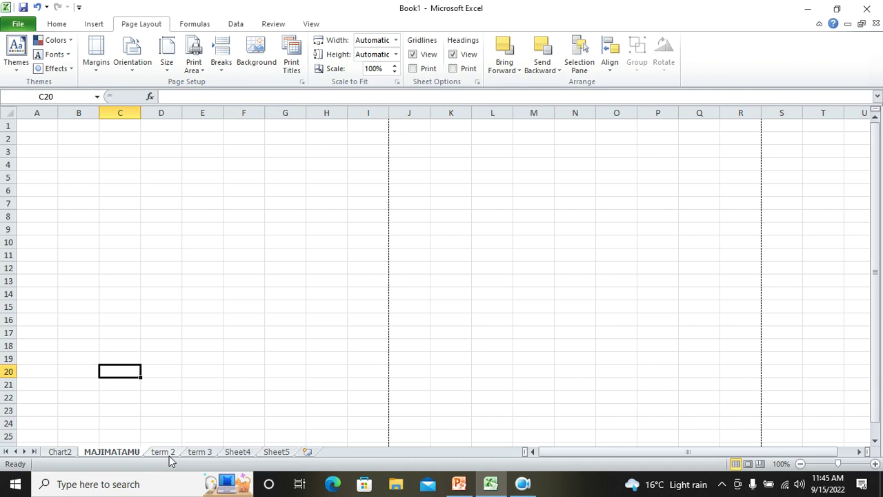
left_click(461, 486)
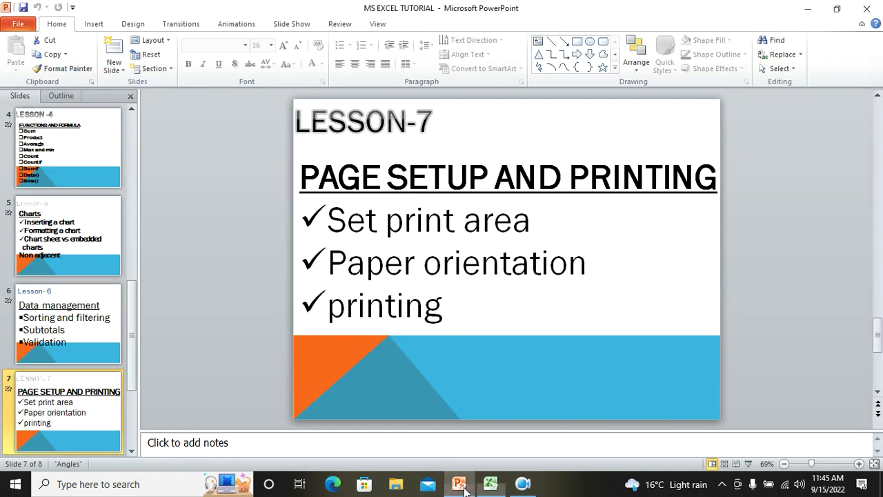